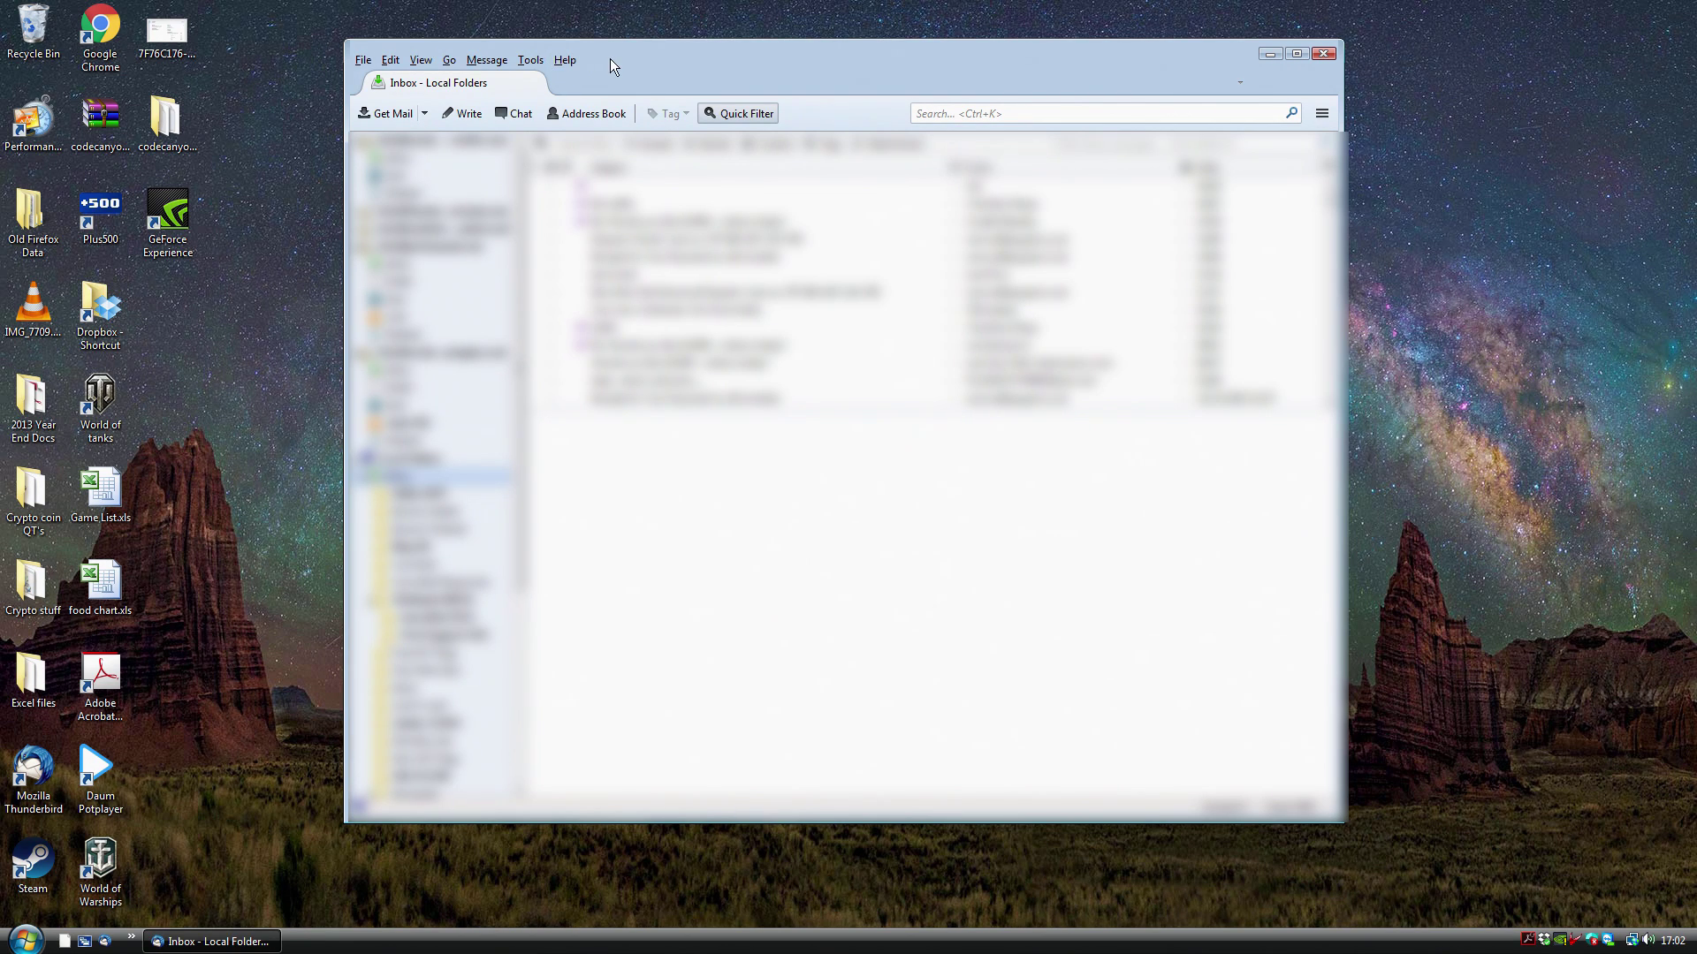
Open Help > Troubleshooting Information and highlight the Profile Folder entry
left_click(565, 61)
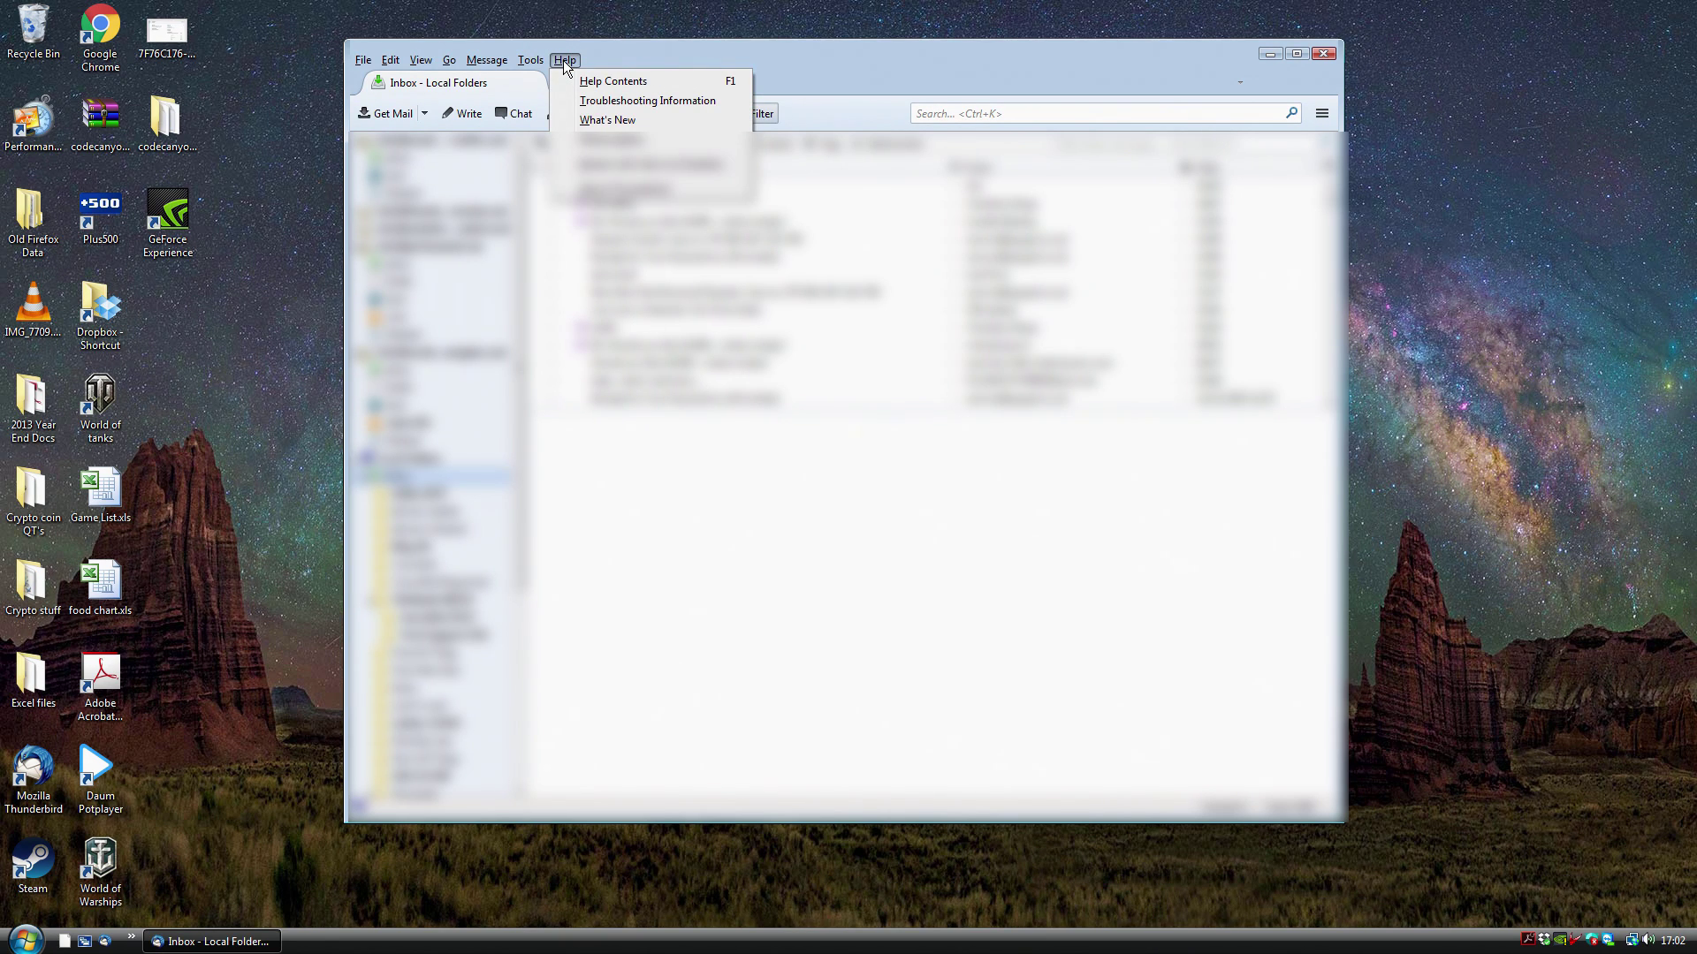
left_click(594, 58)
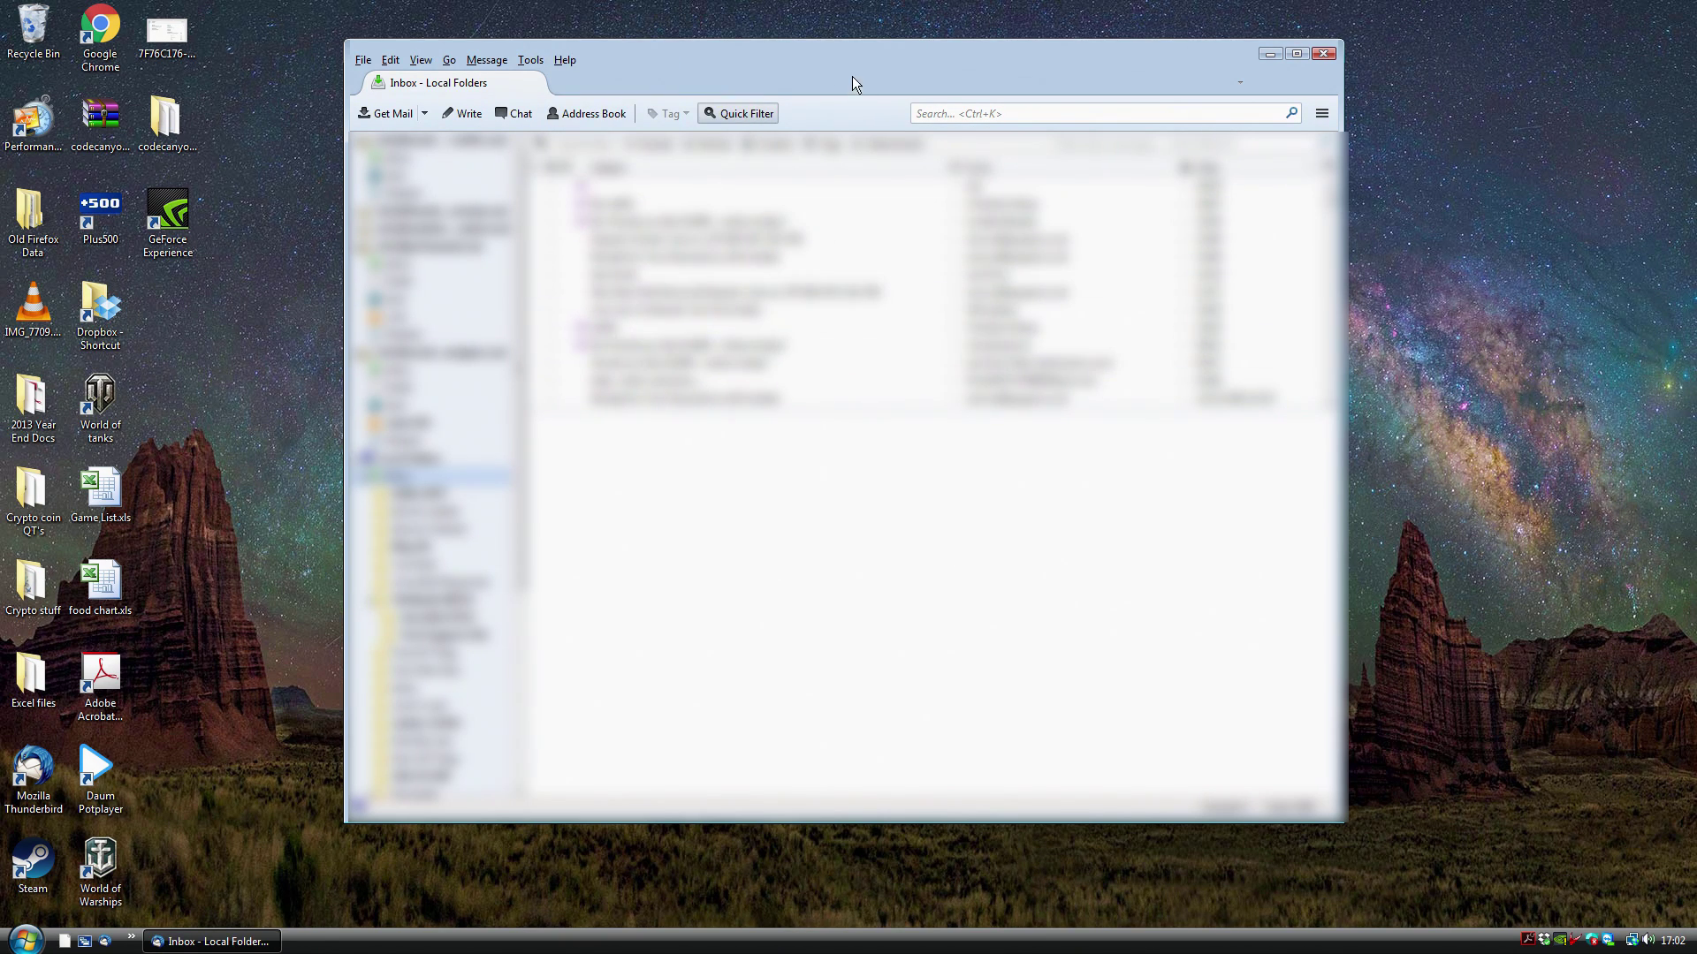
left_click(565, 61)
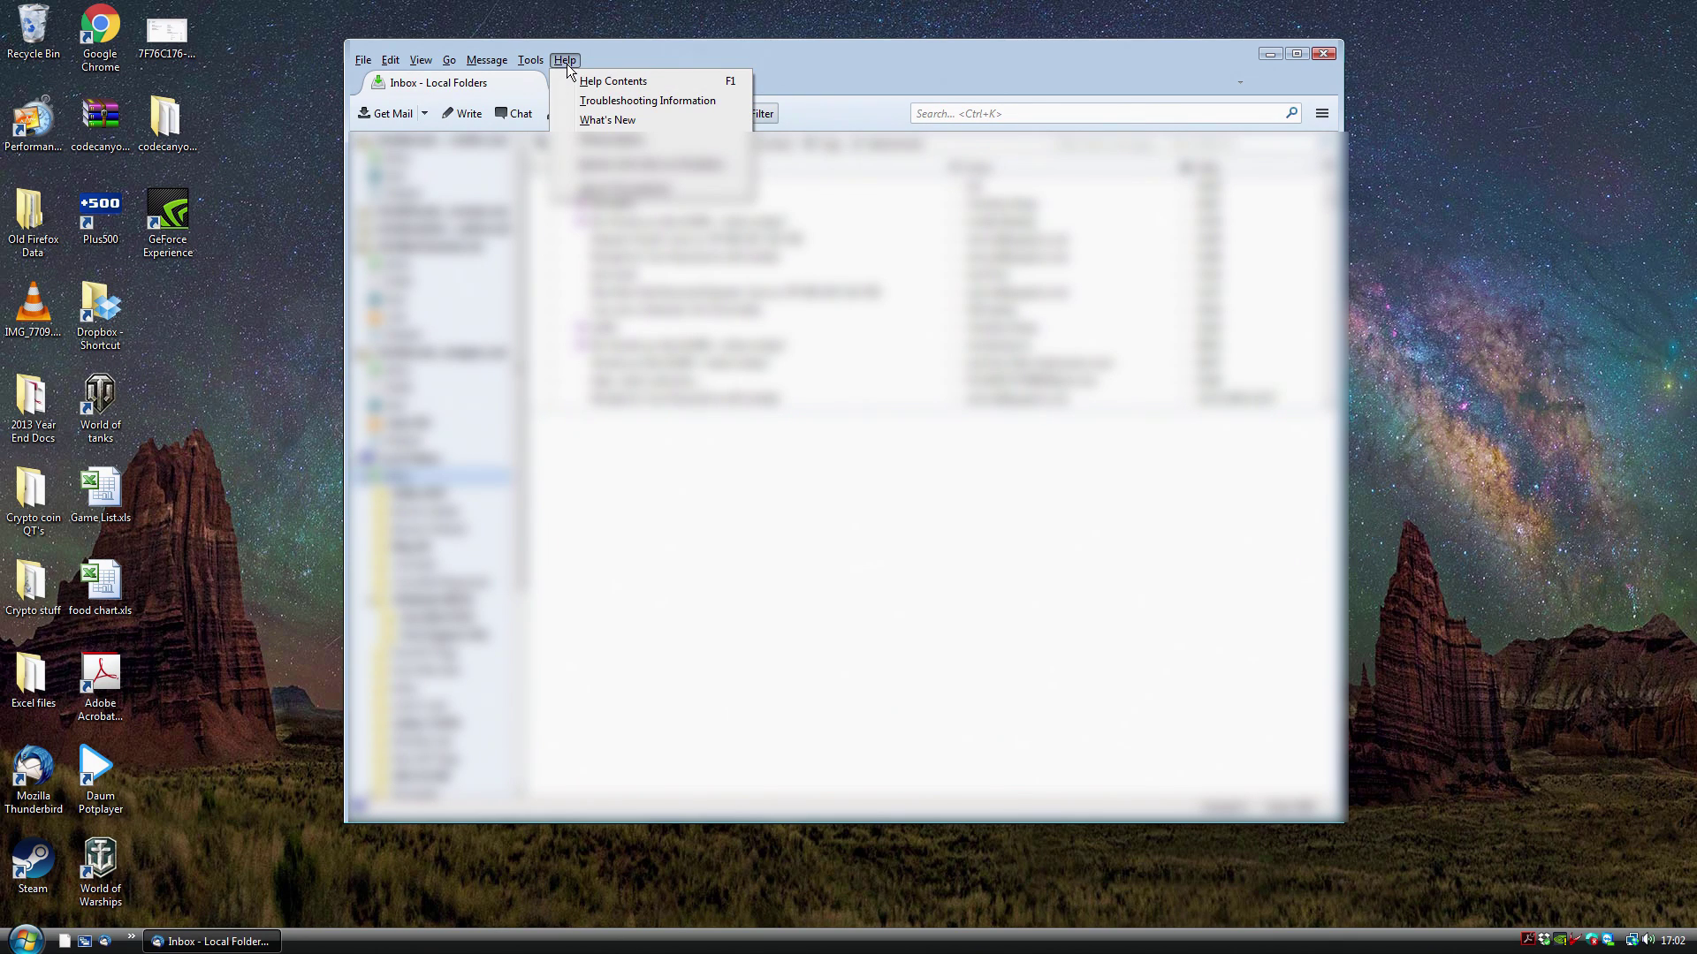
left_click(643, 102)
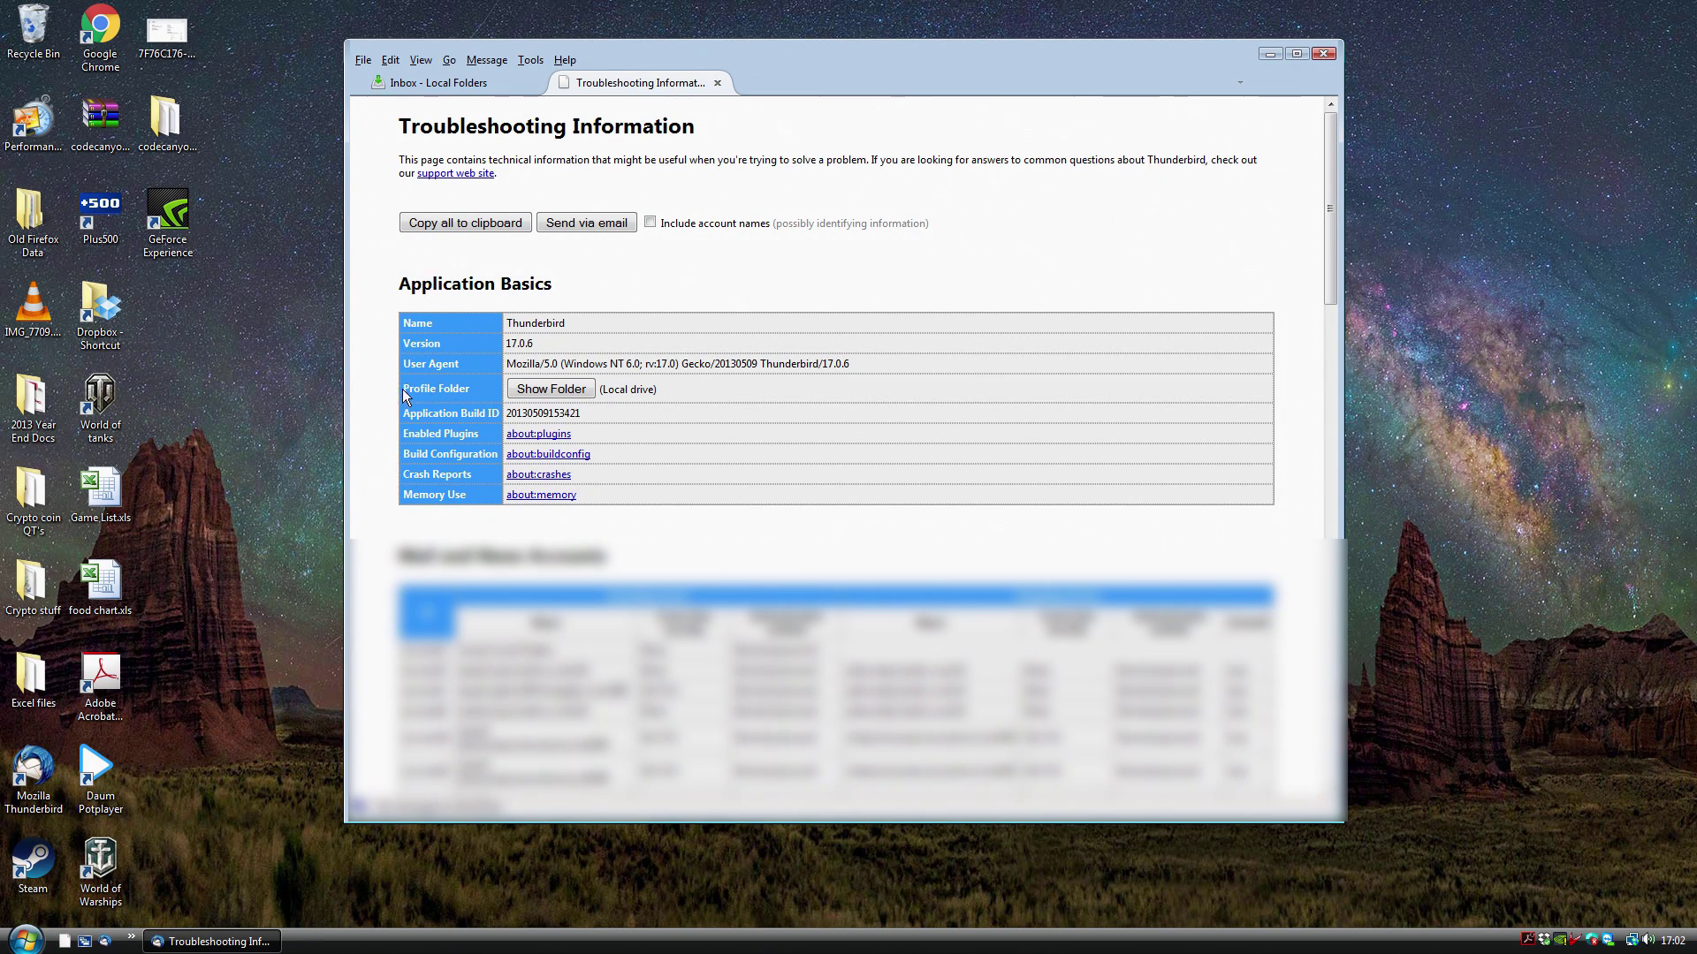
left_click_drag(408, 388, 478, 402)
Show the profile folder in Explorer, go up to Profiles, and select q4m6wx0y.default
left_click(578, 389)
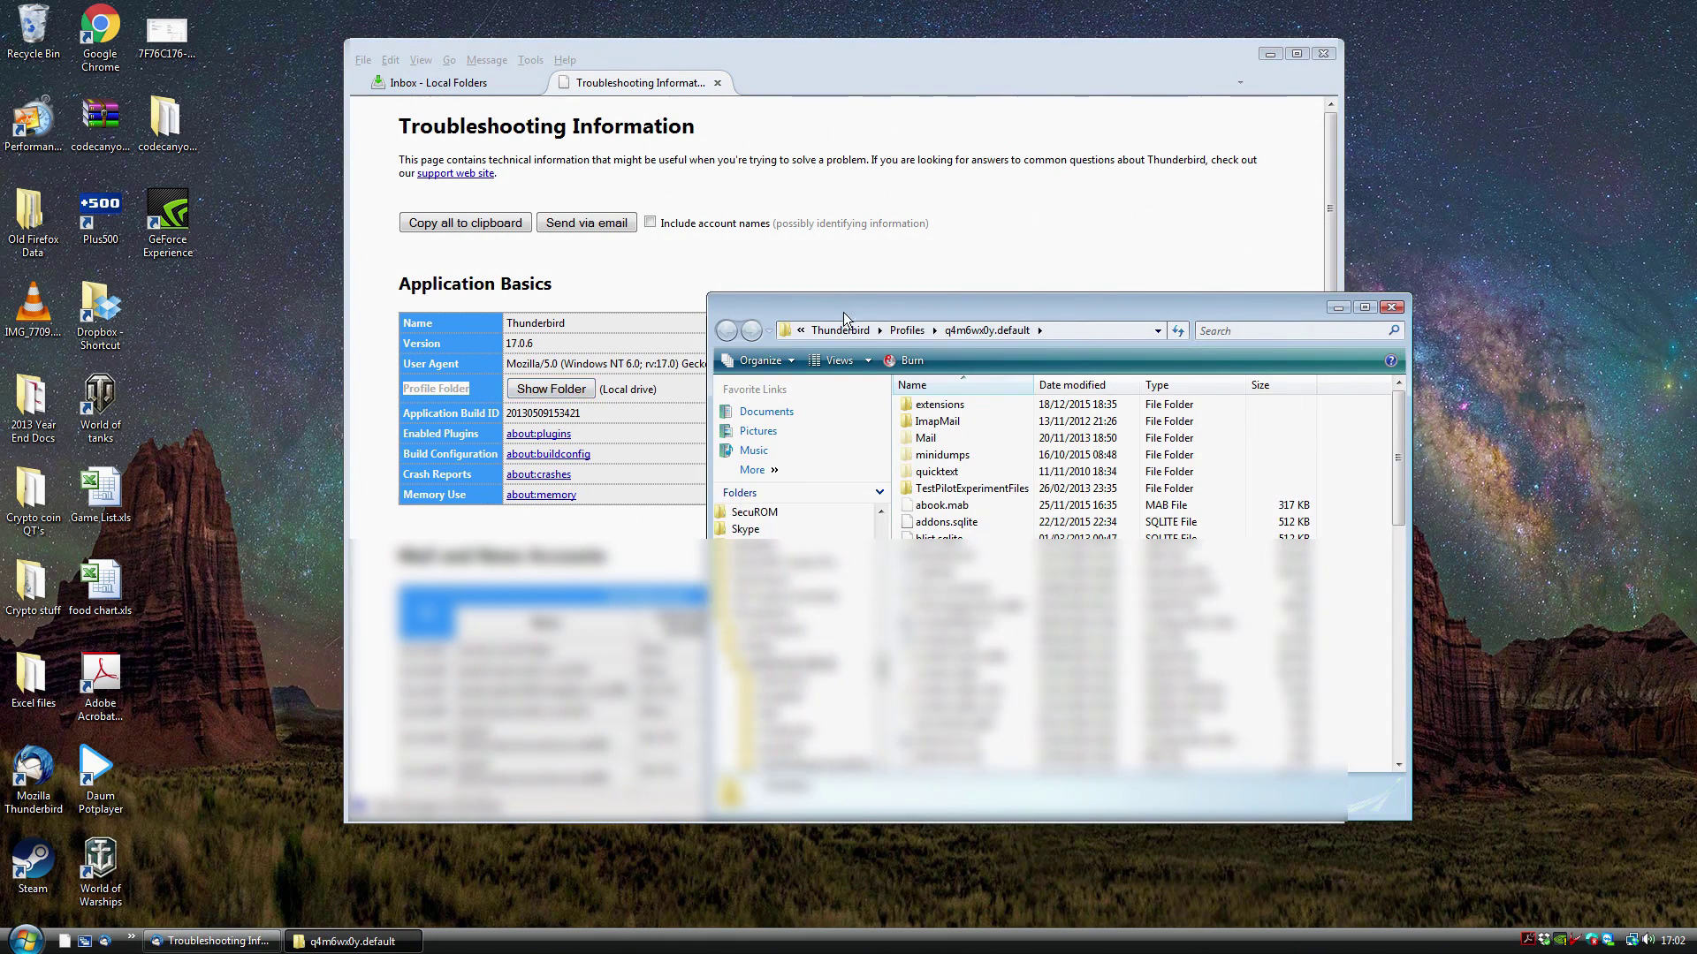
left_click_drag(843, 315, 700, 266)
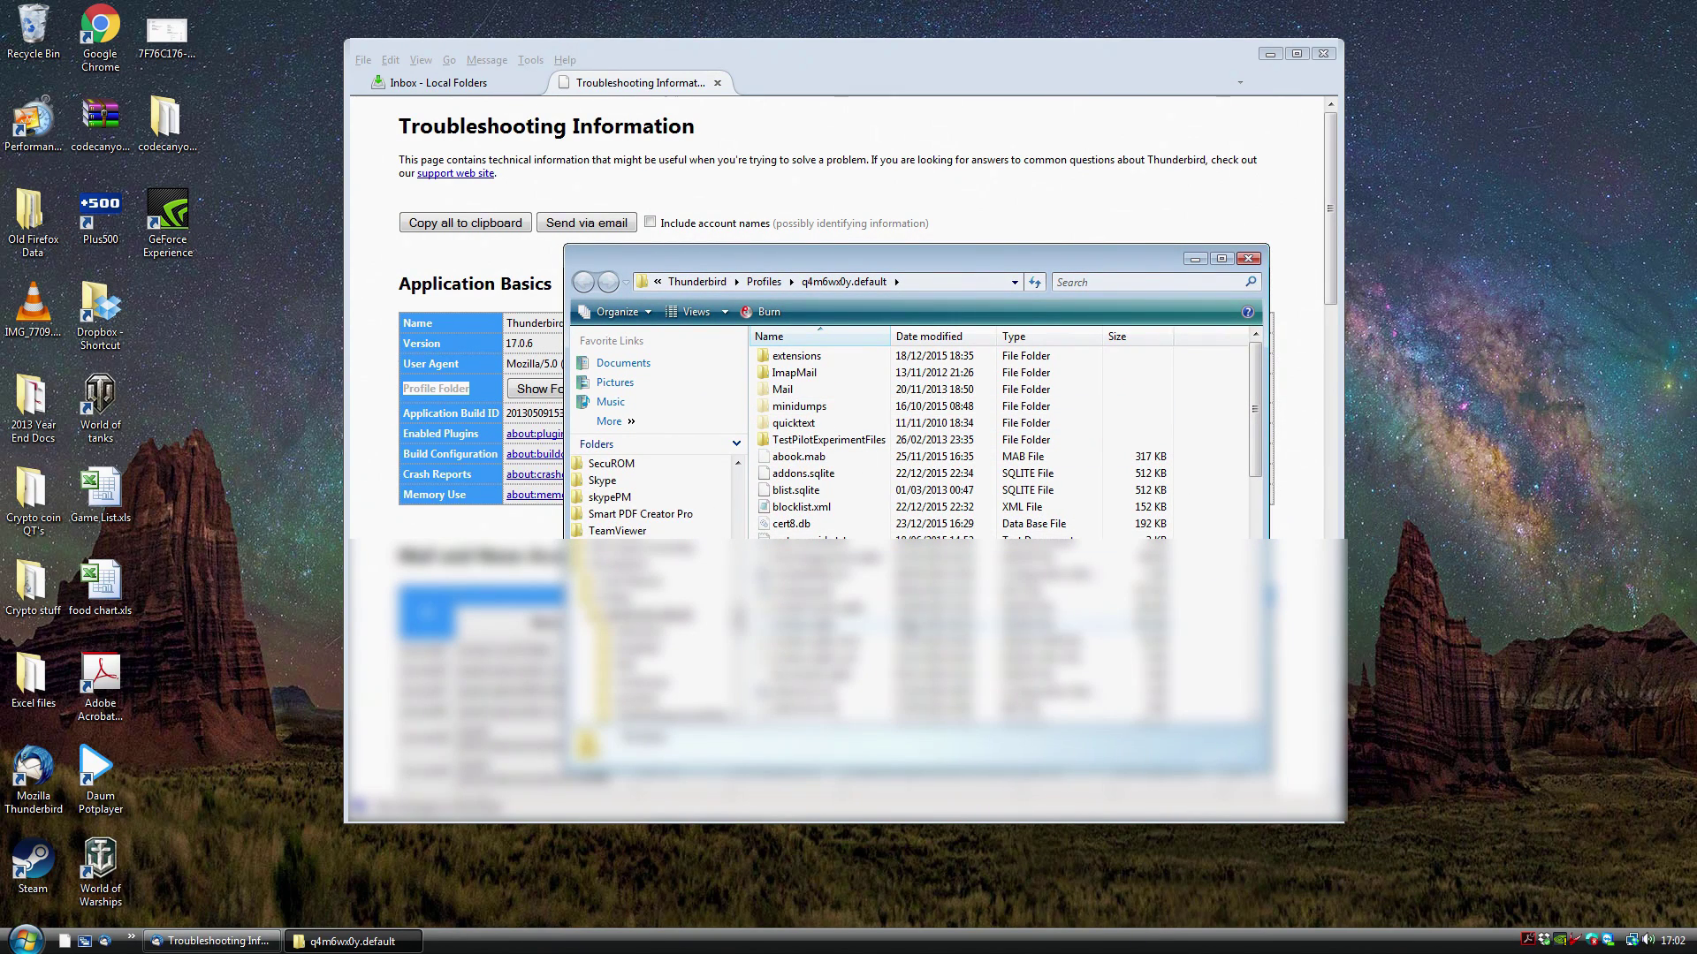
left_click(765, 282)
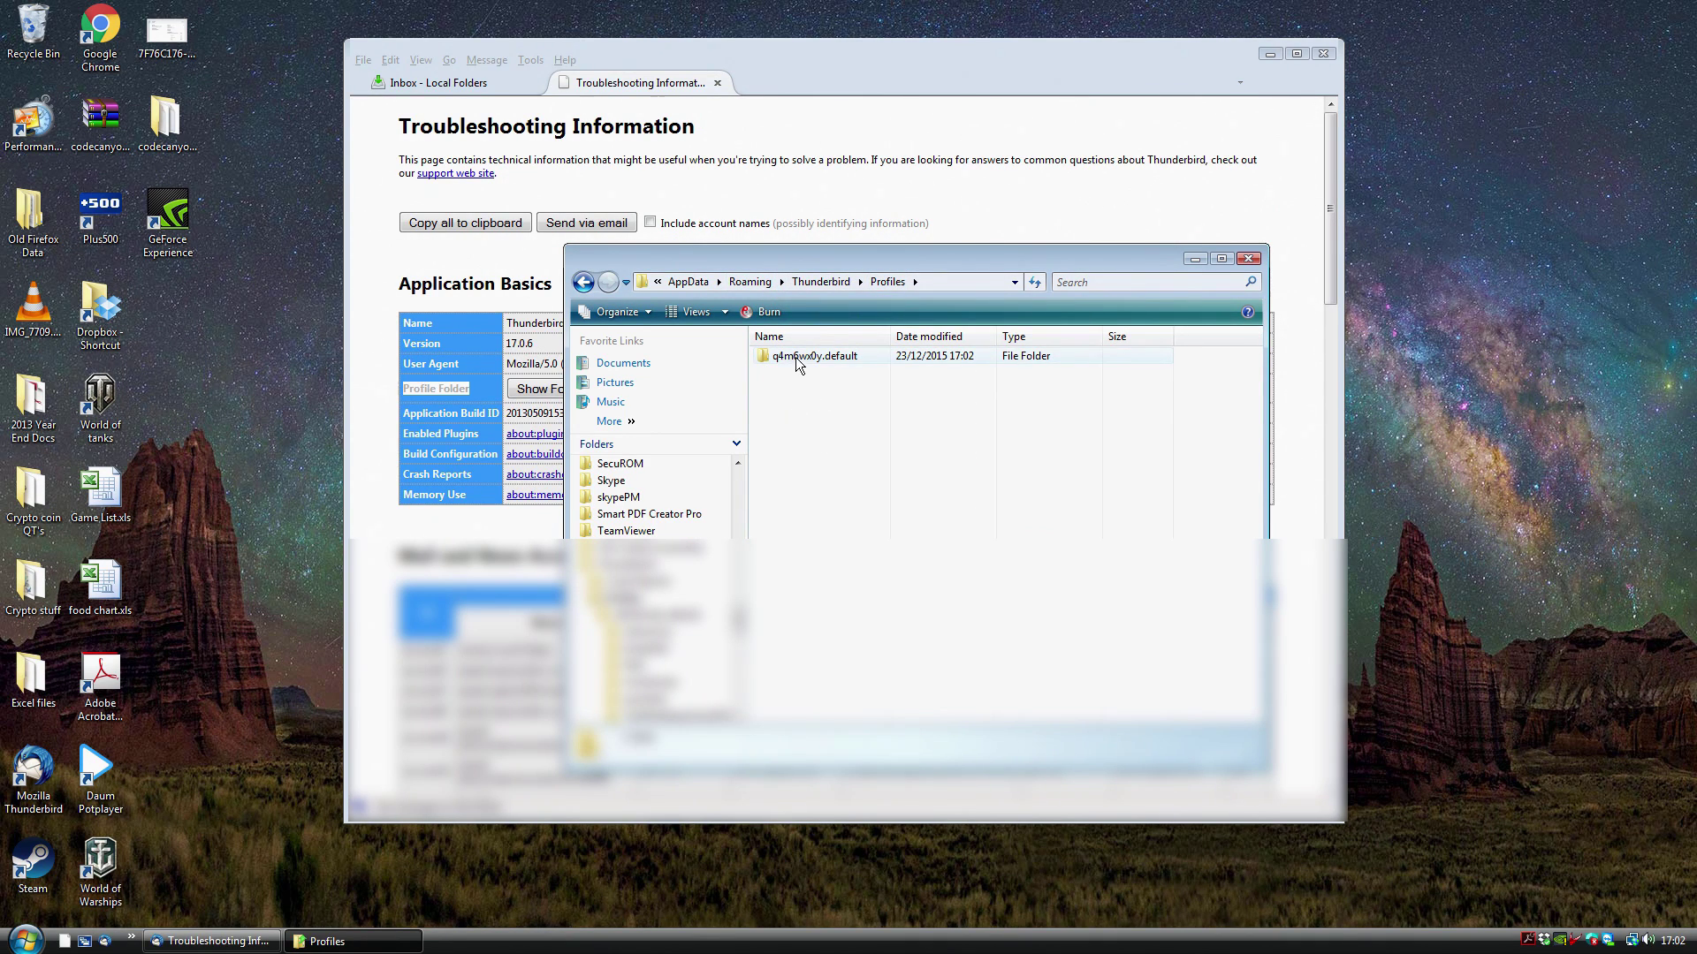
mouse_move(798, 364)
left_click(833, 362)
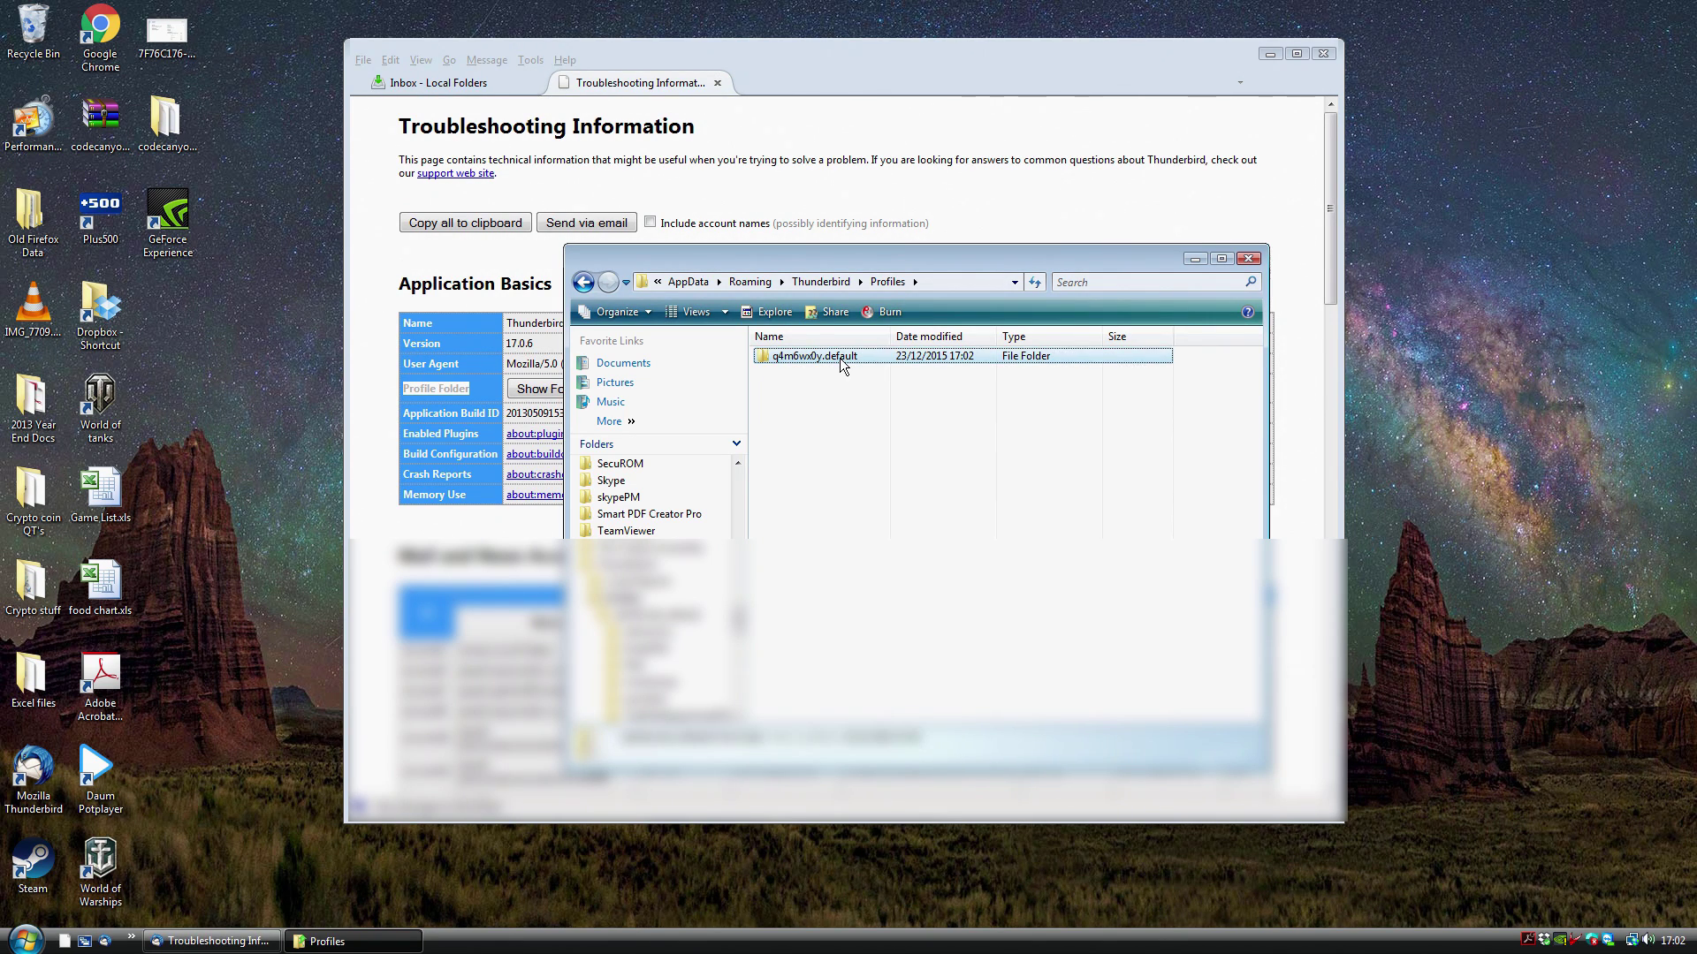
Browse Hard Drive1 (D:) from Computer, then close its window
left_click(718, 871)
left_click(25, 940)
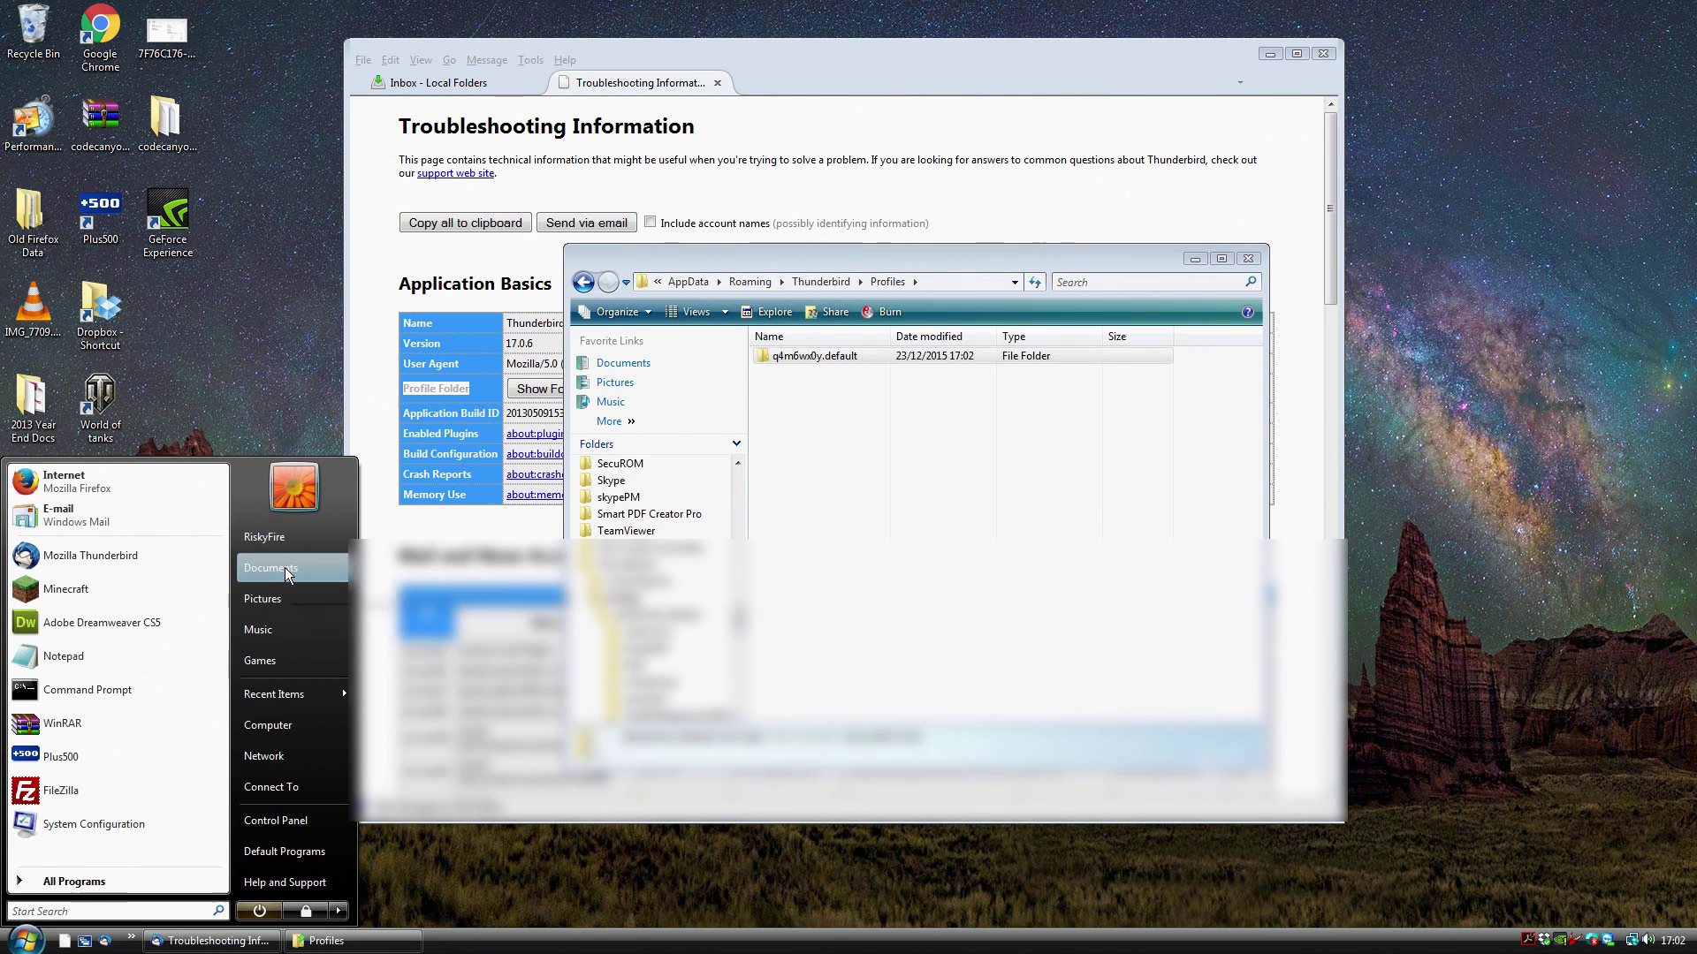
left_click(295, 723)
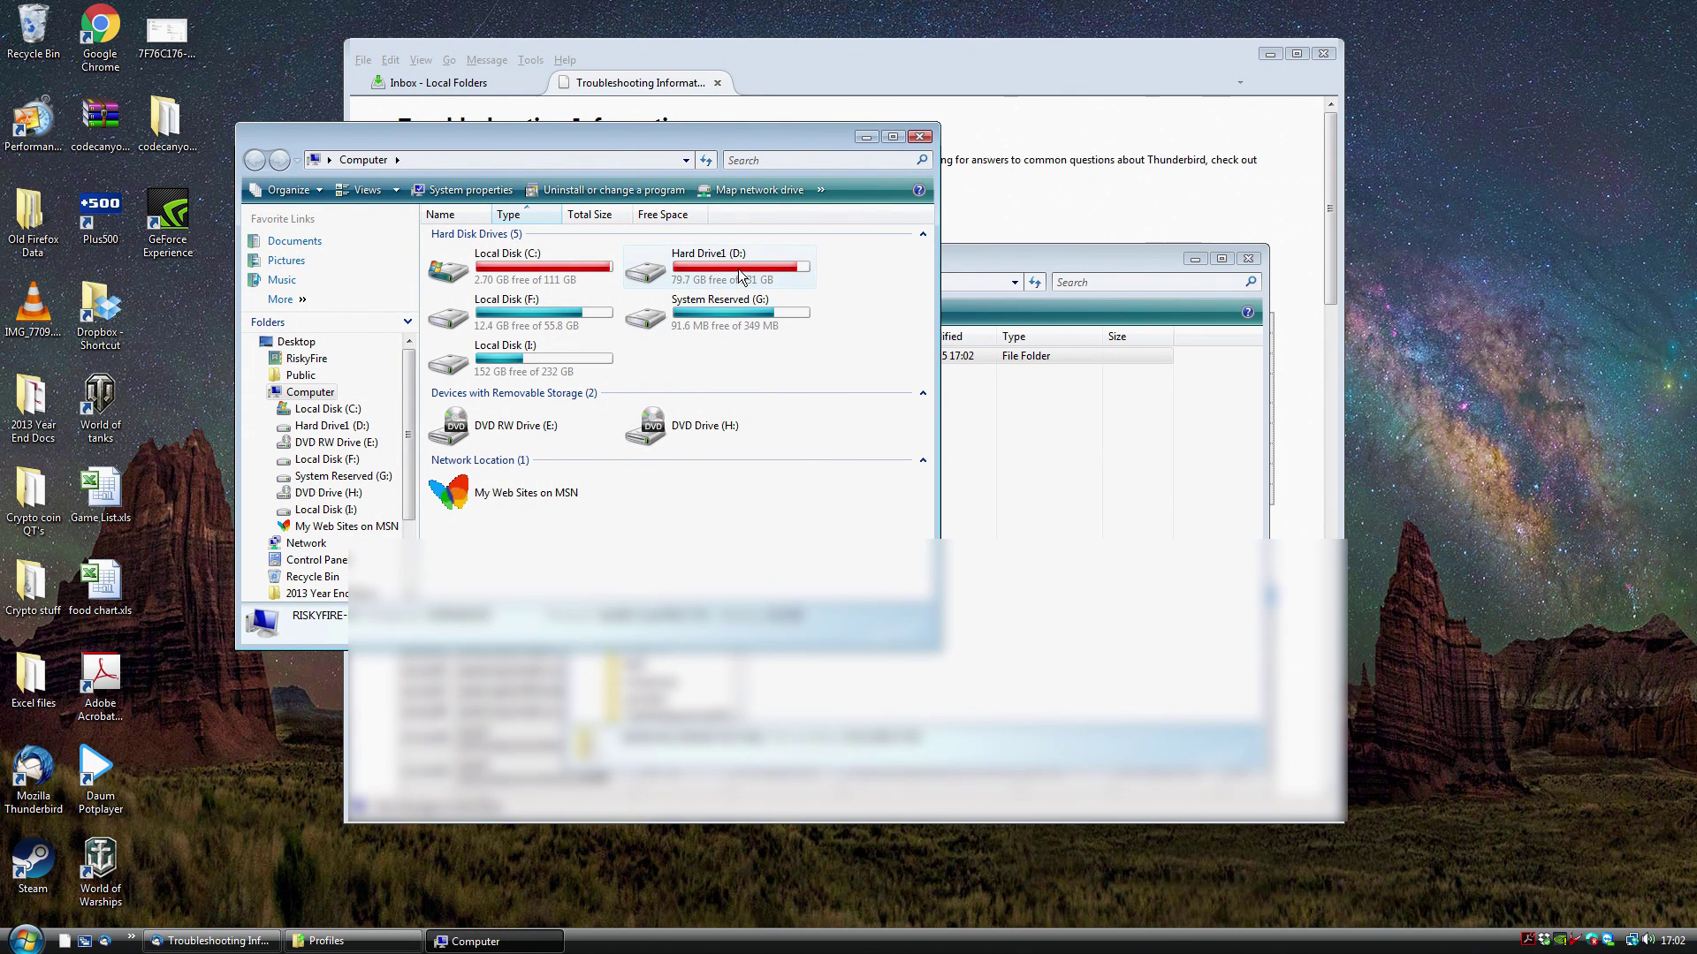
double_click(742, 276)
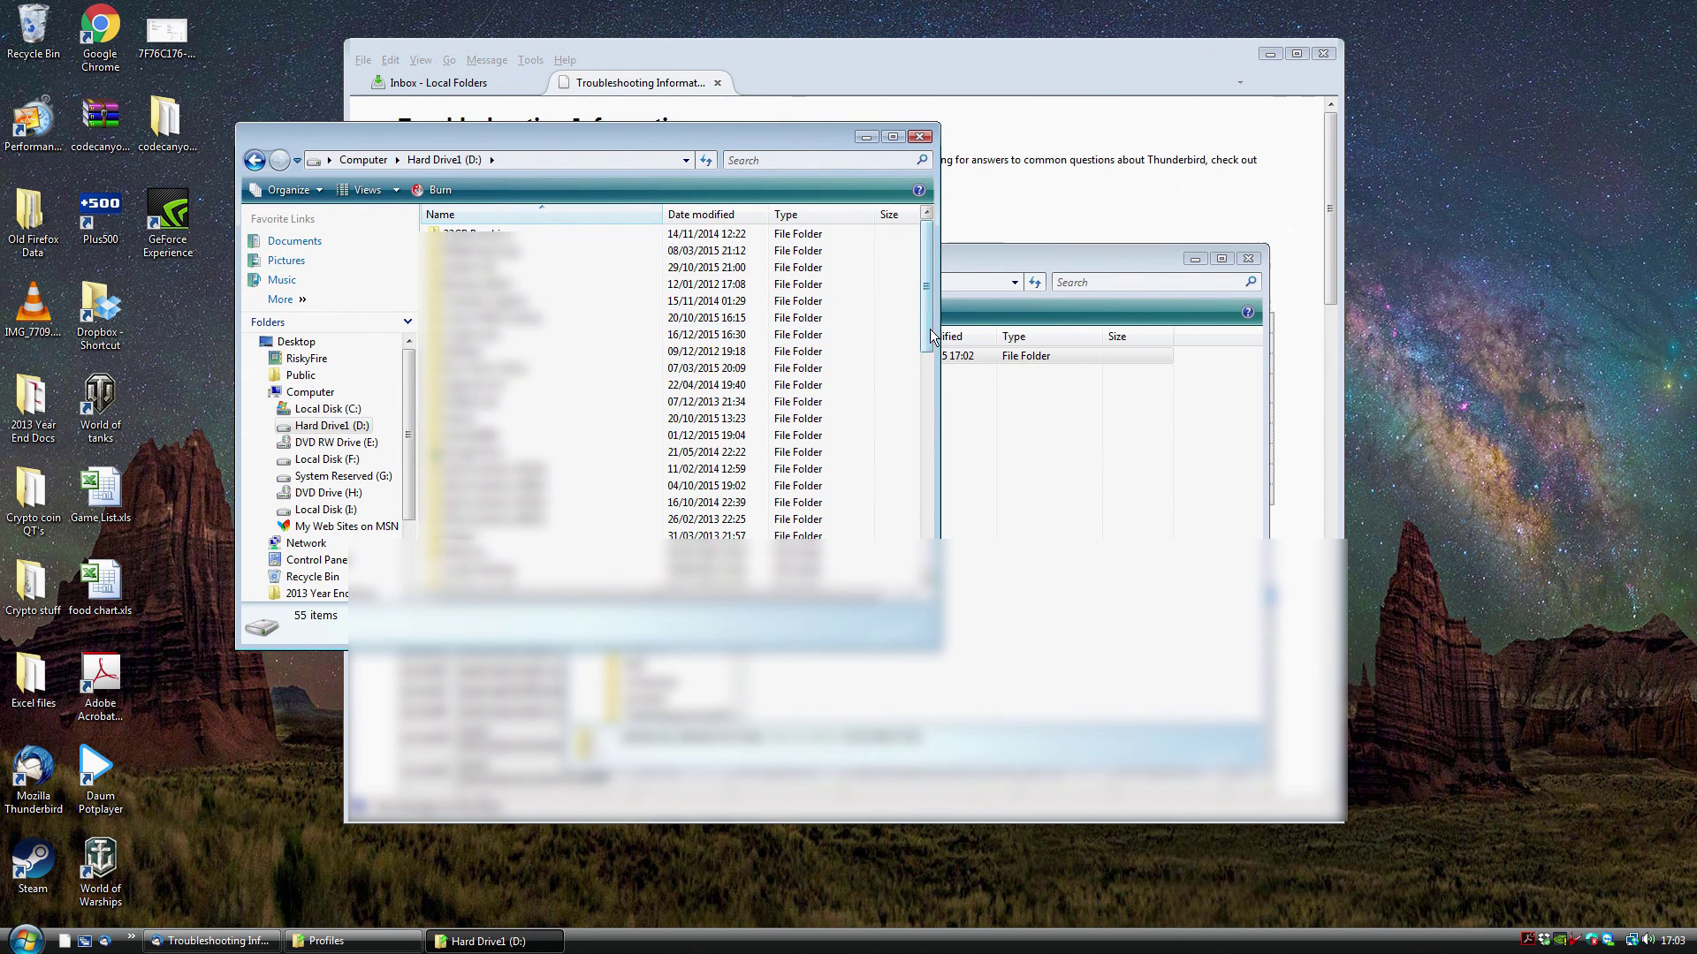
left_click_drag(938, 334, 1006, 337)
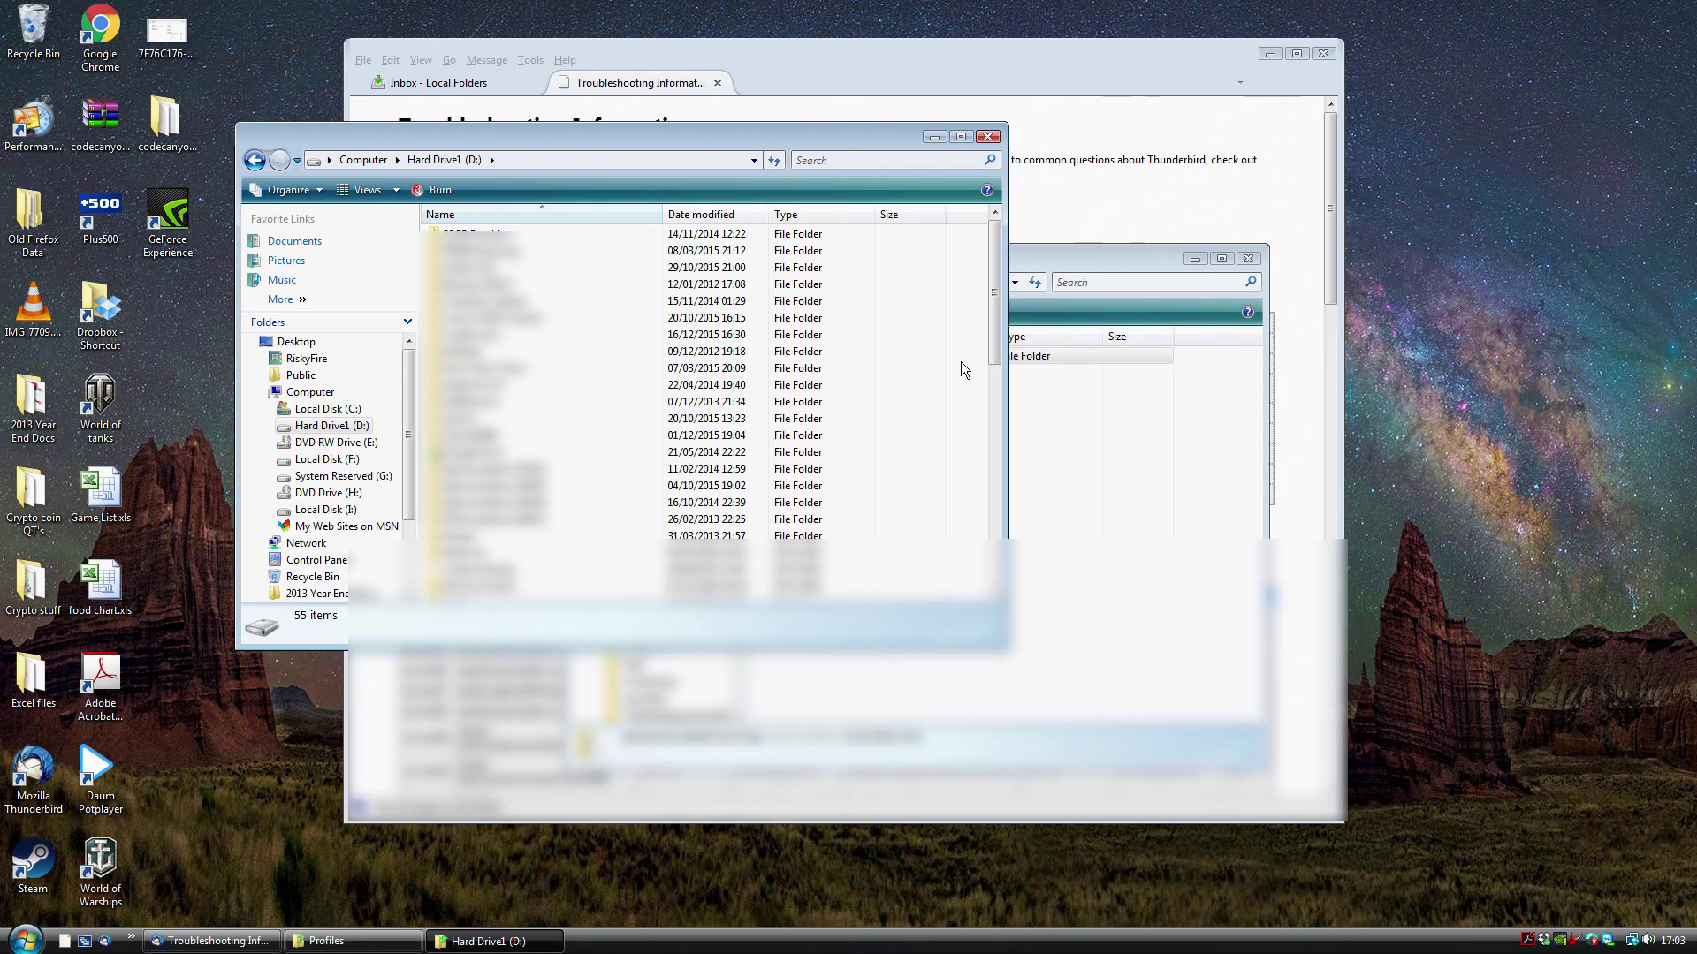
left_click_drag(998, 335, 1005, 172)
left_click(988, 138)
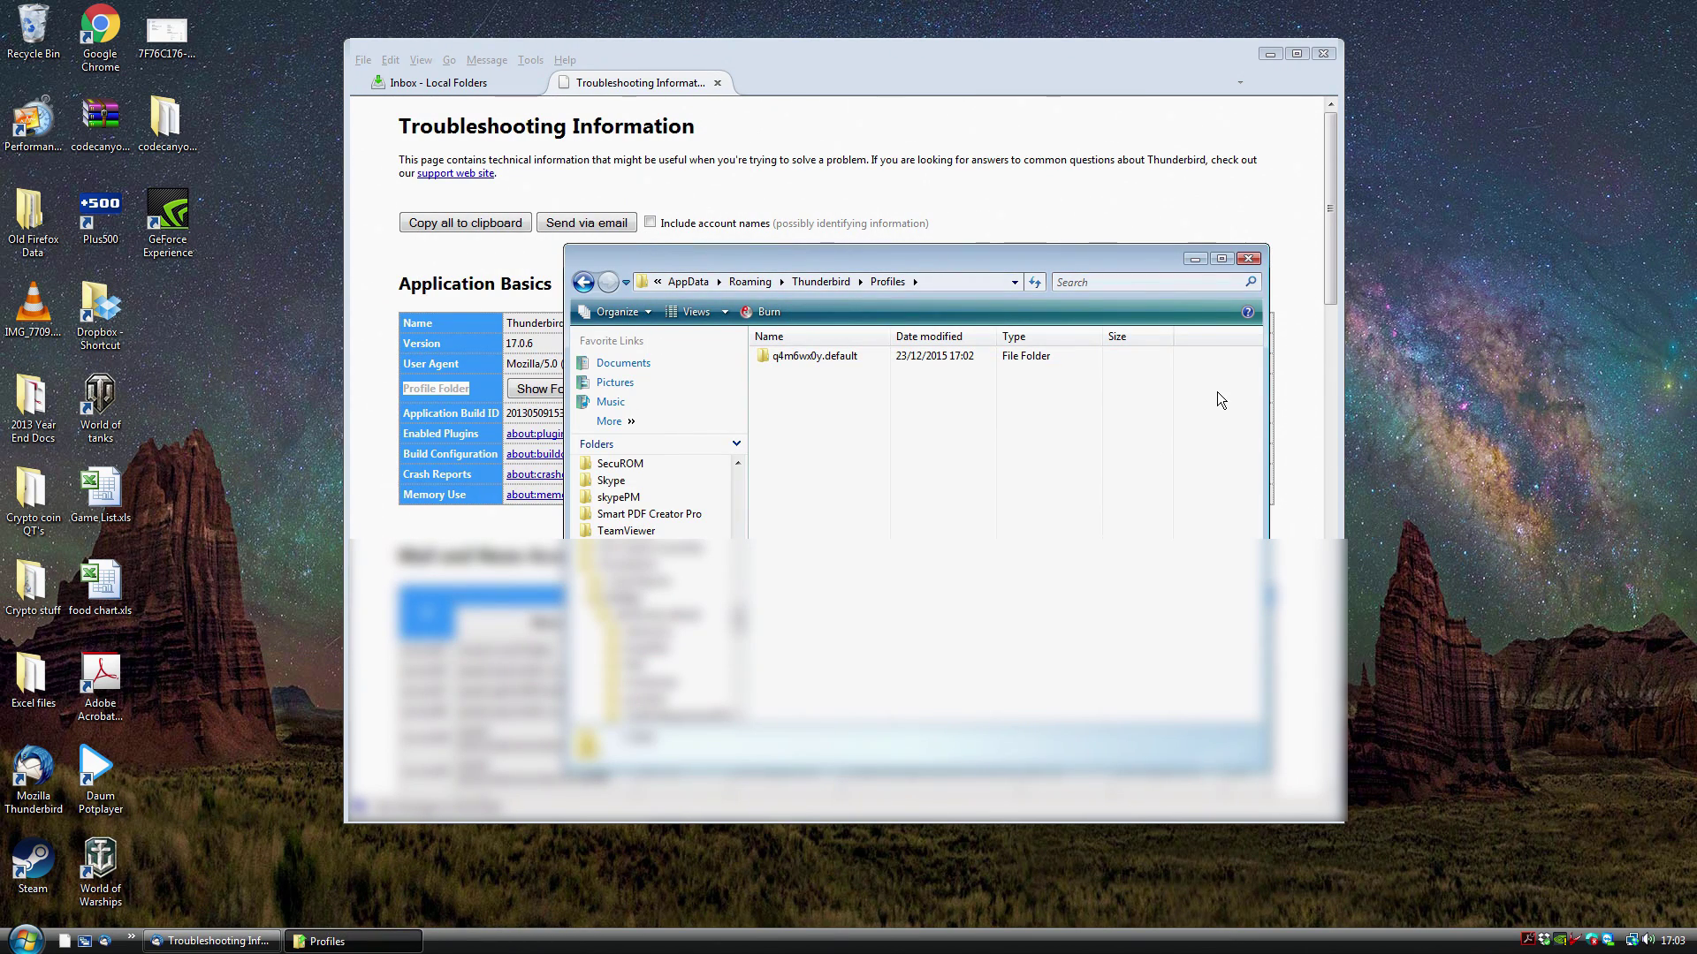
Close the Profiles folder window and quit Thunderbird
left_click(1248, 258)
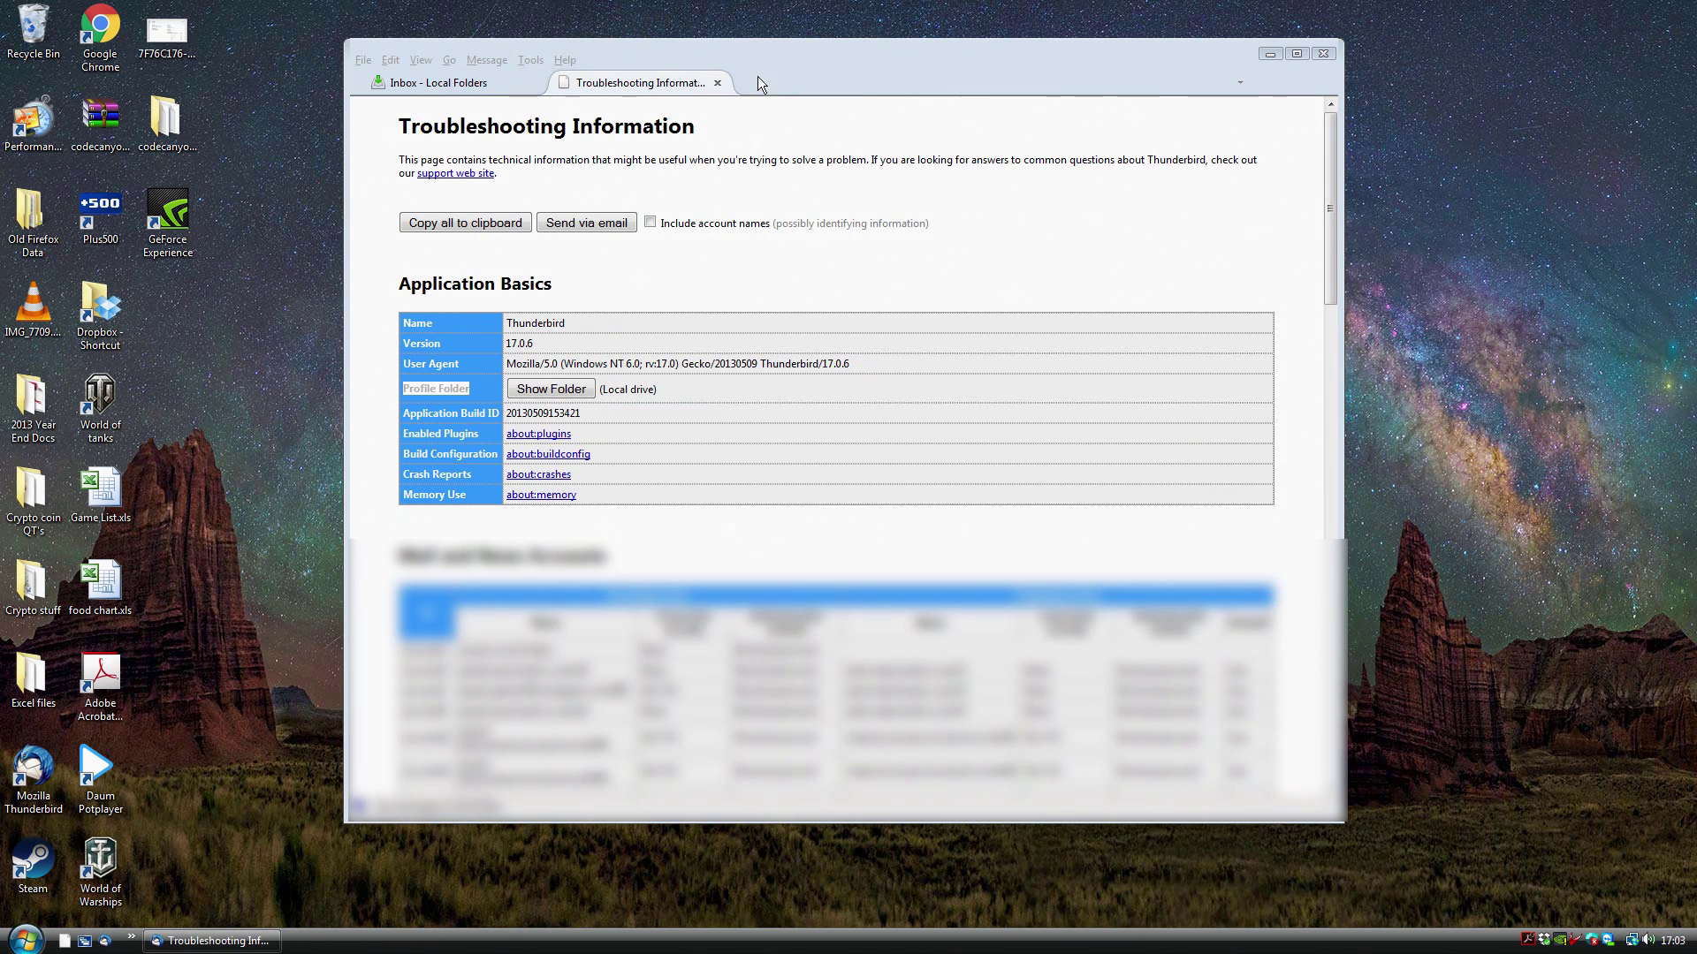
left_click(1322, 53)
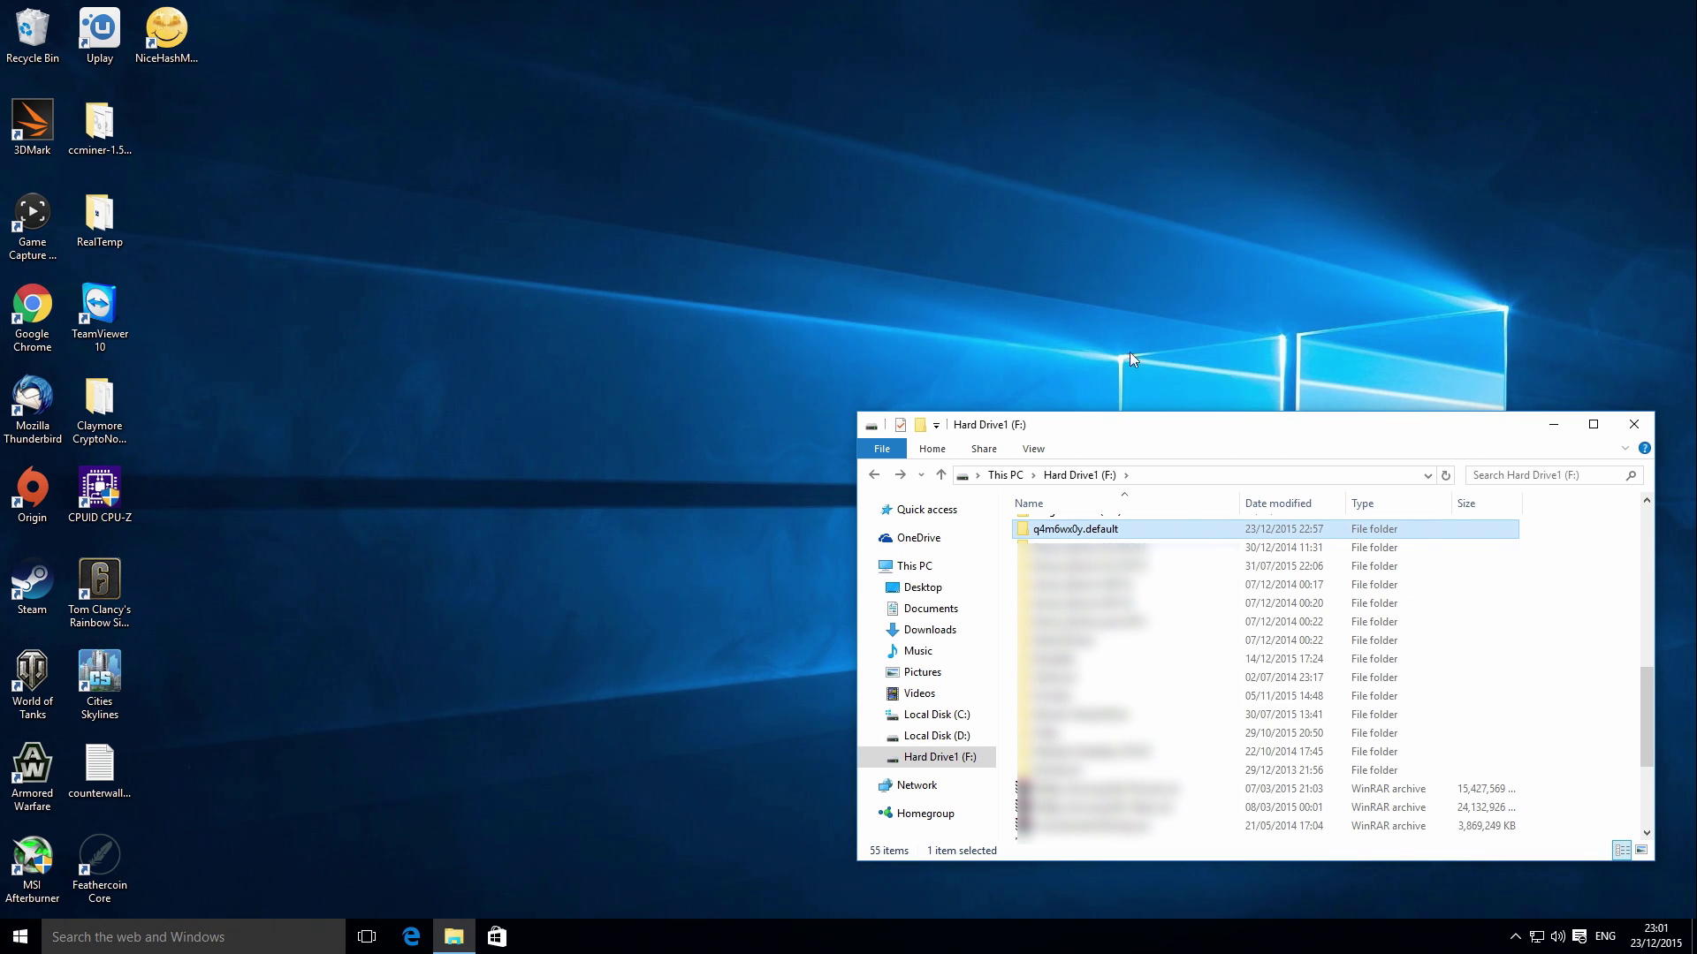
left_click(922, 345)
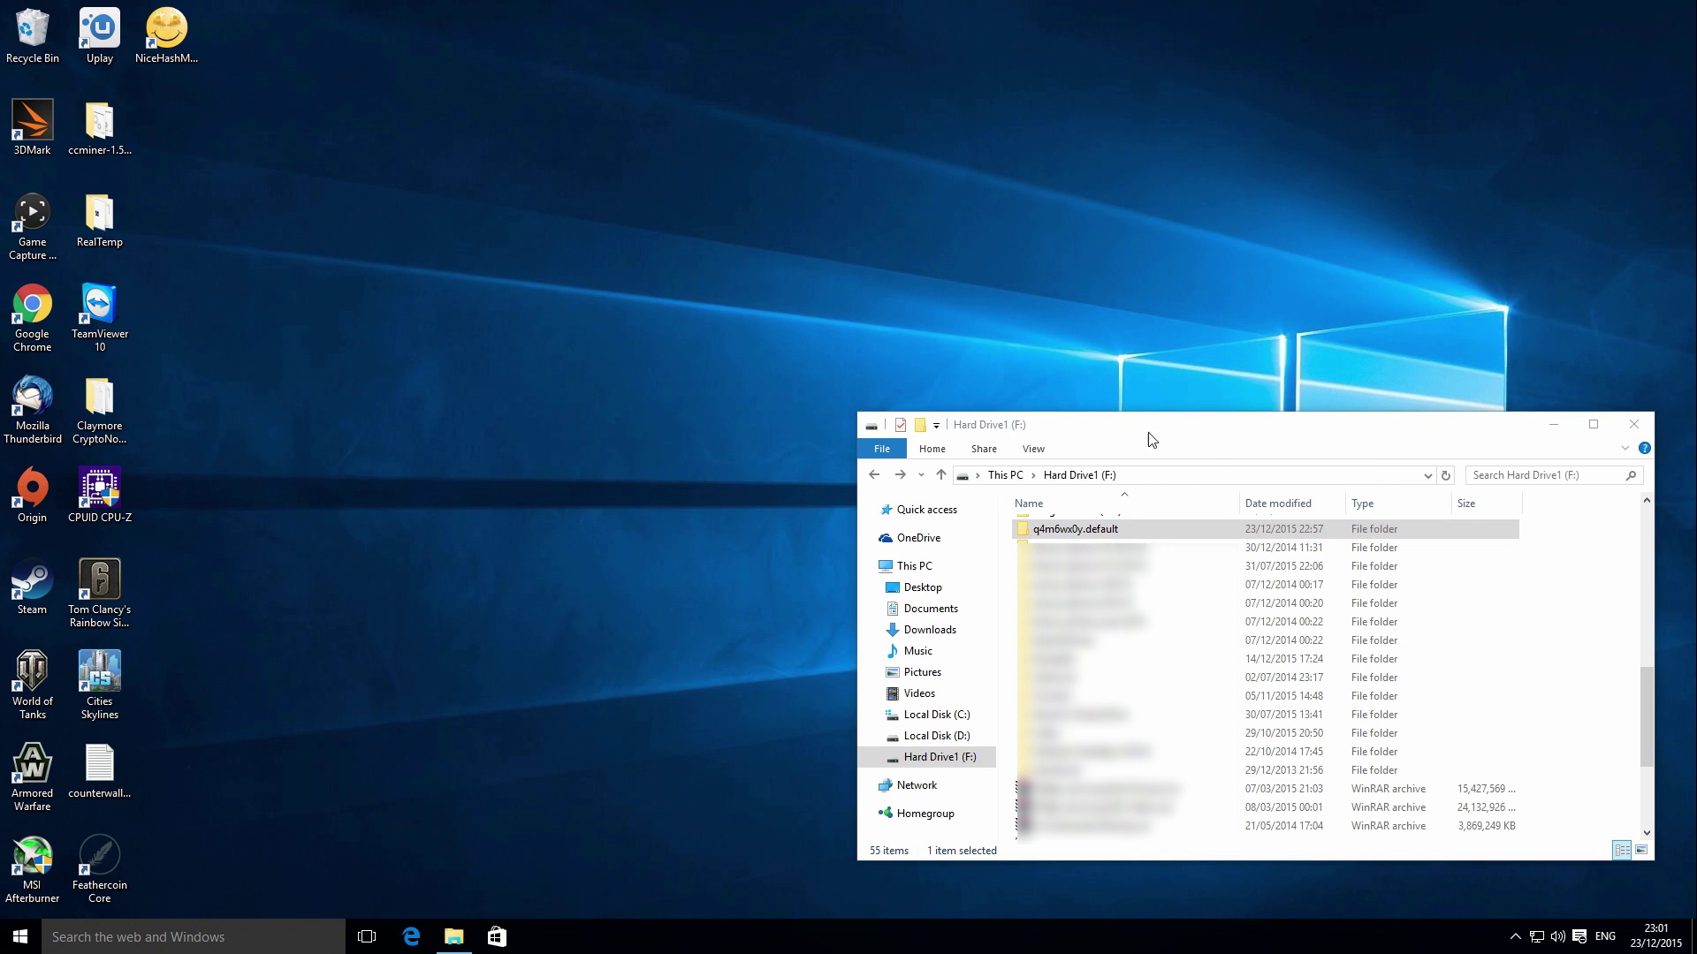
left_click_drag(1178, 431, 1181, 440)
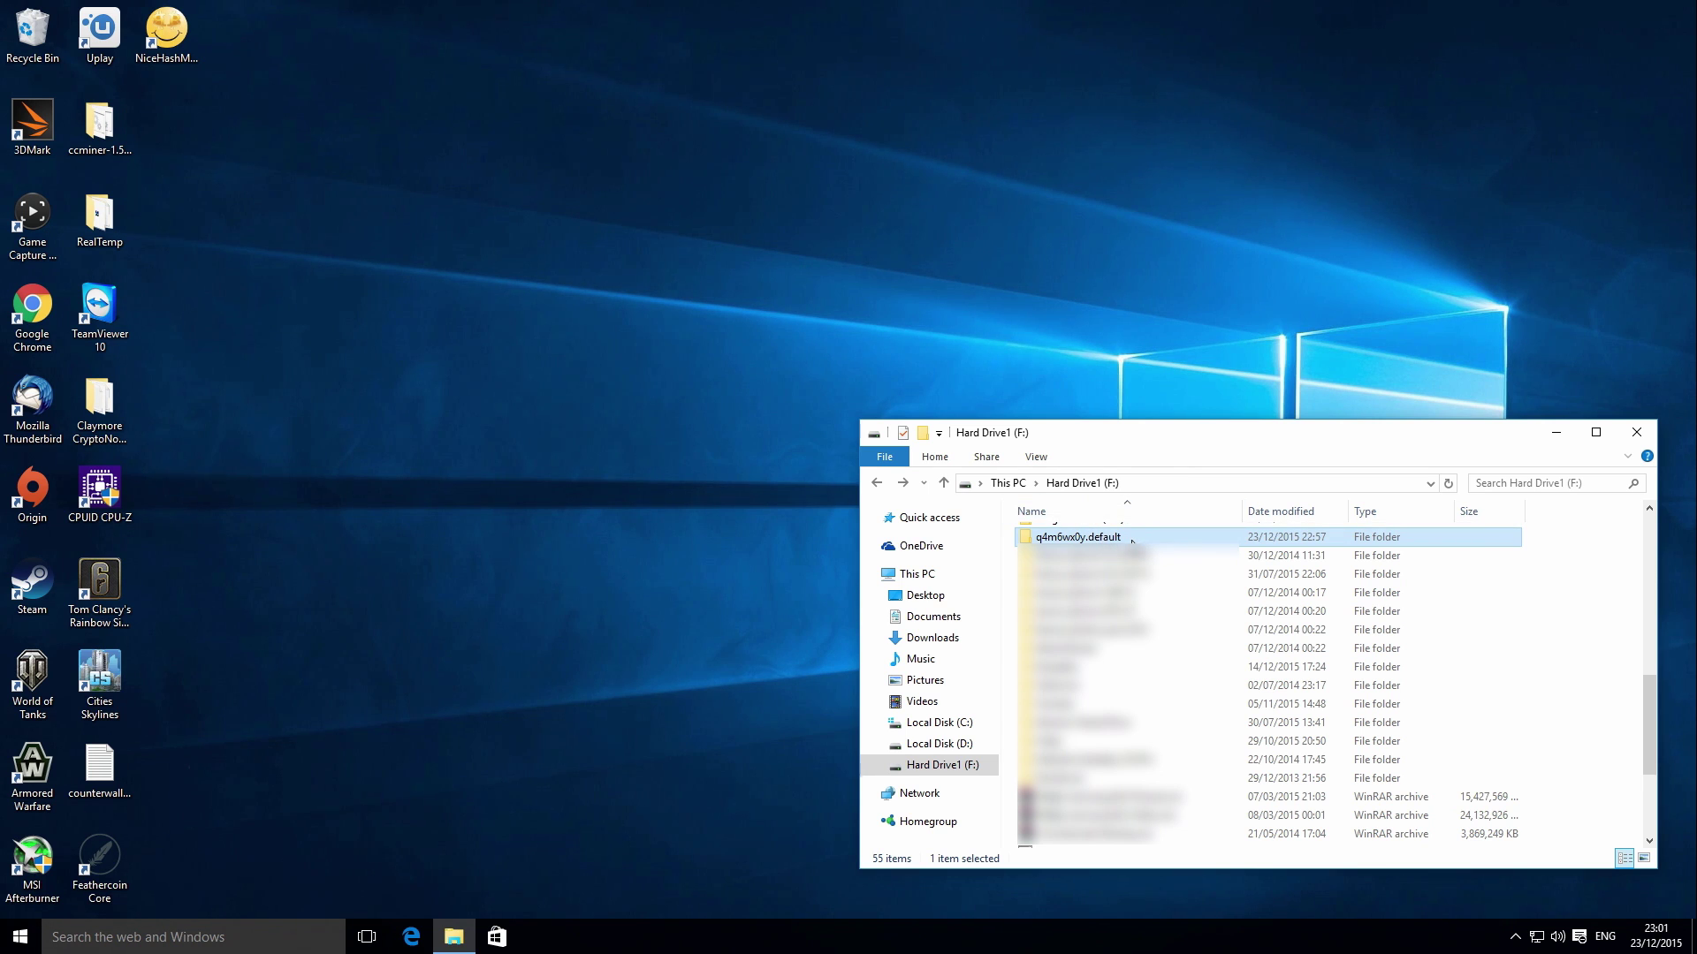
left_click(1016, 309)
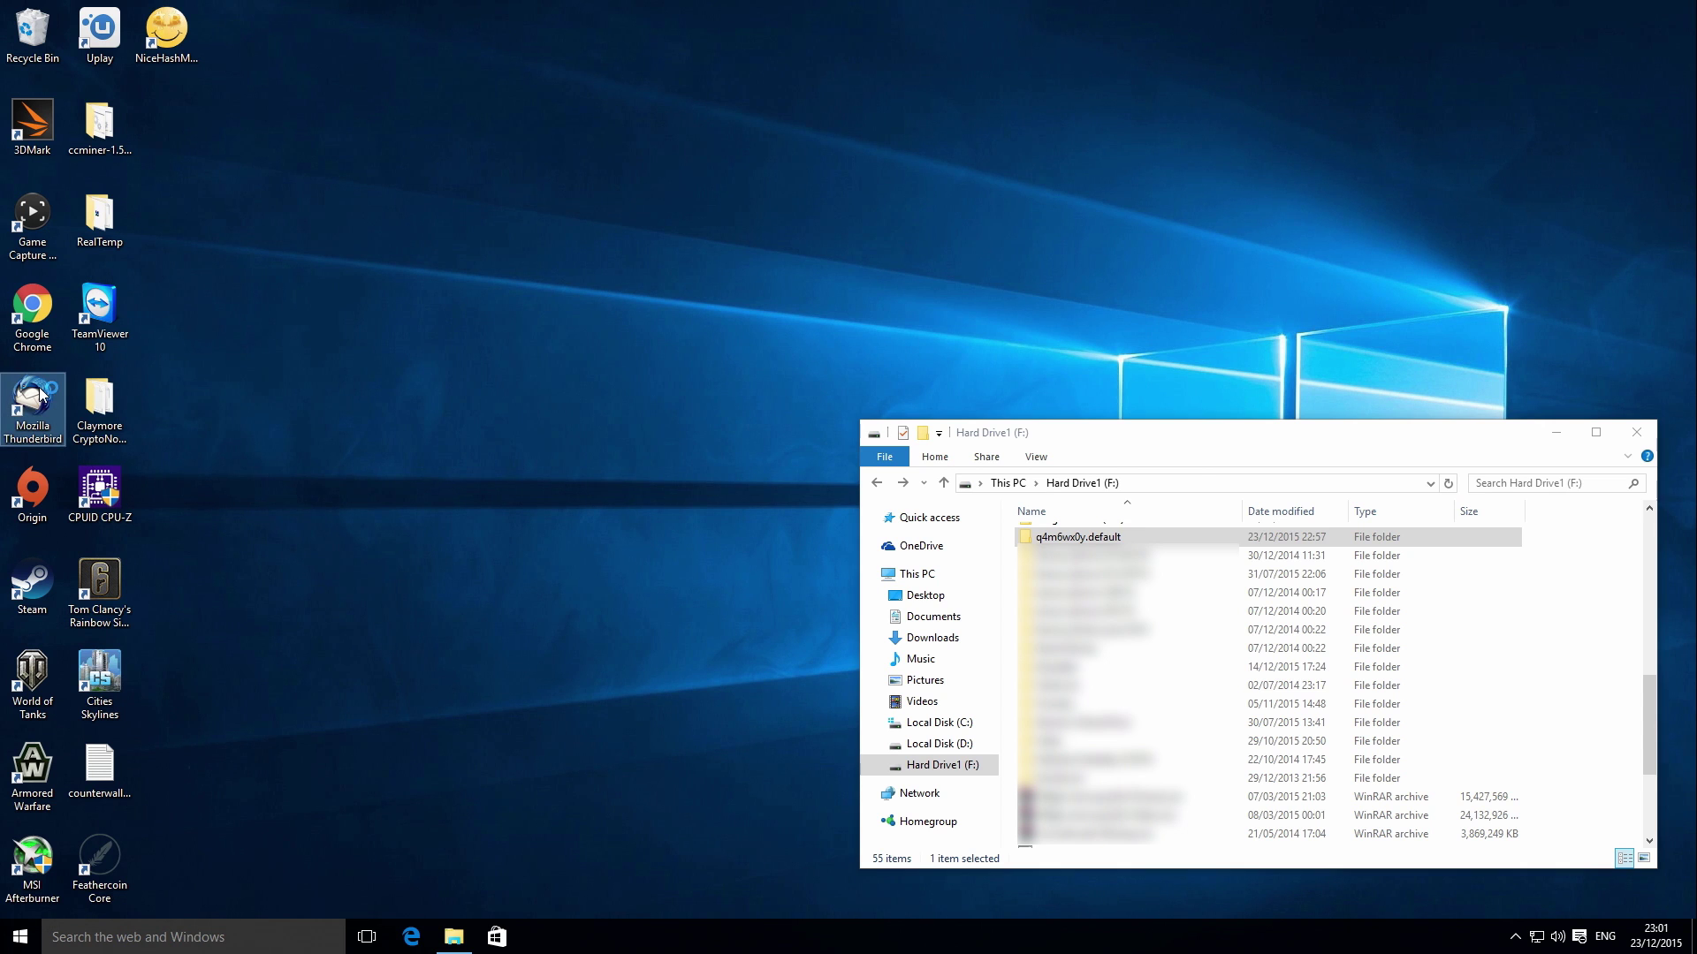
Defer account setup in the new Thunderbird and return to the Troubleshooting Information page
key("alt+Tab")
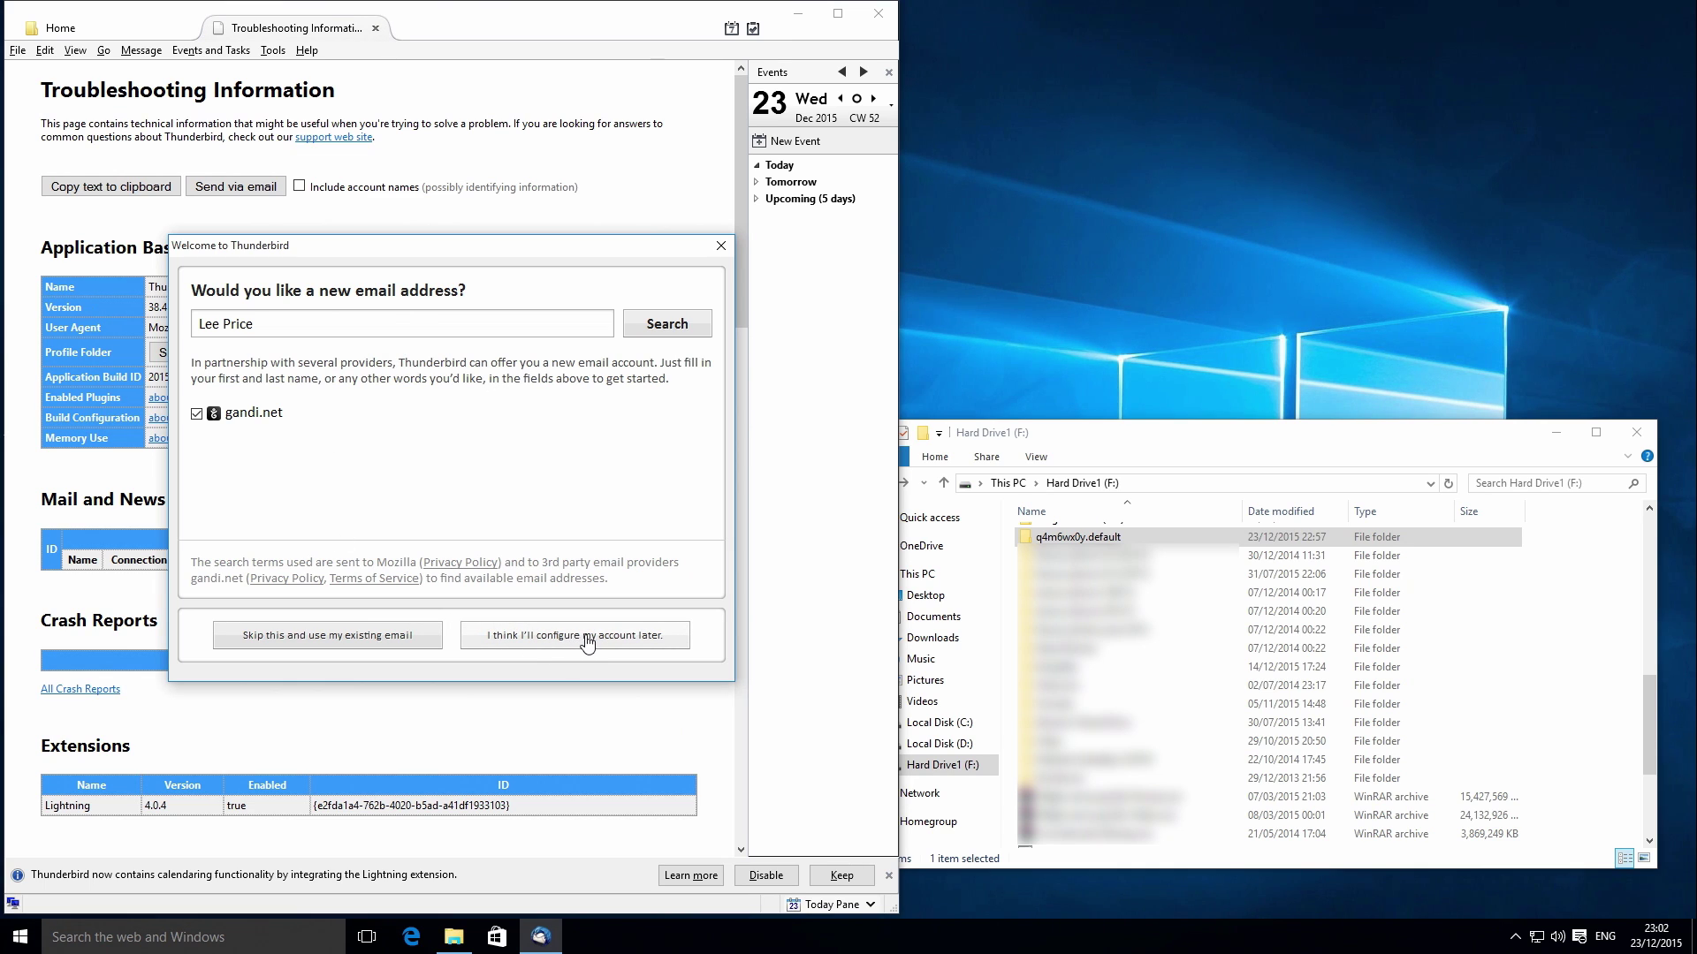
left_click(587, 643)
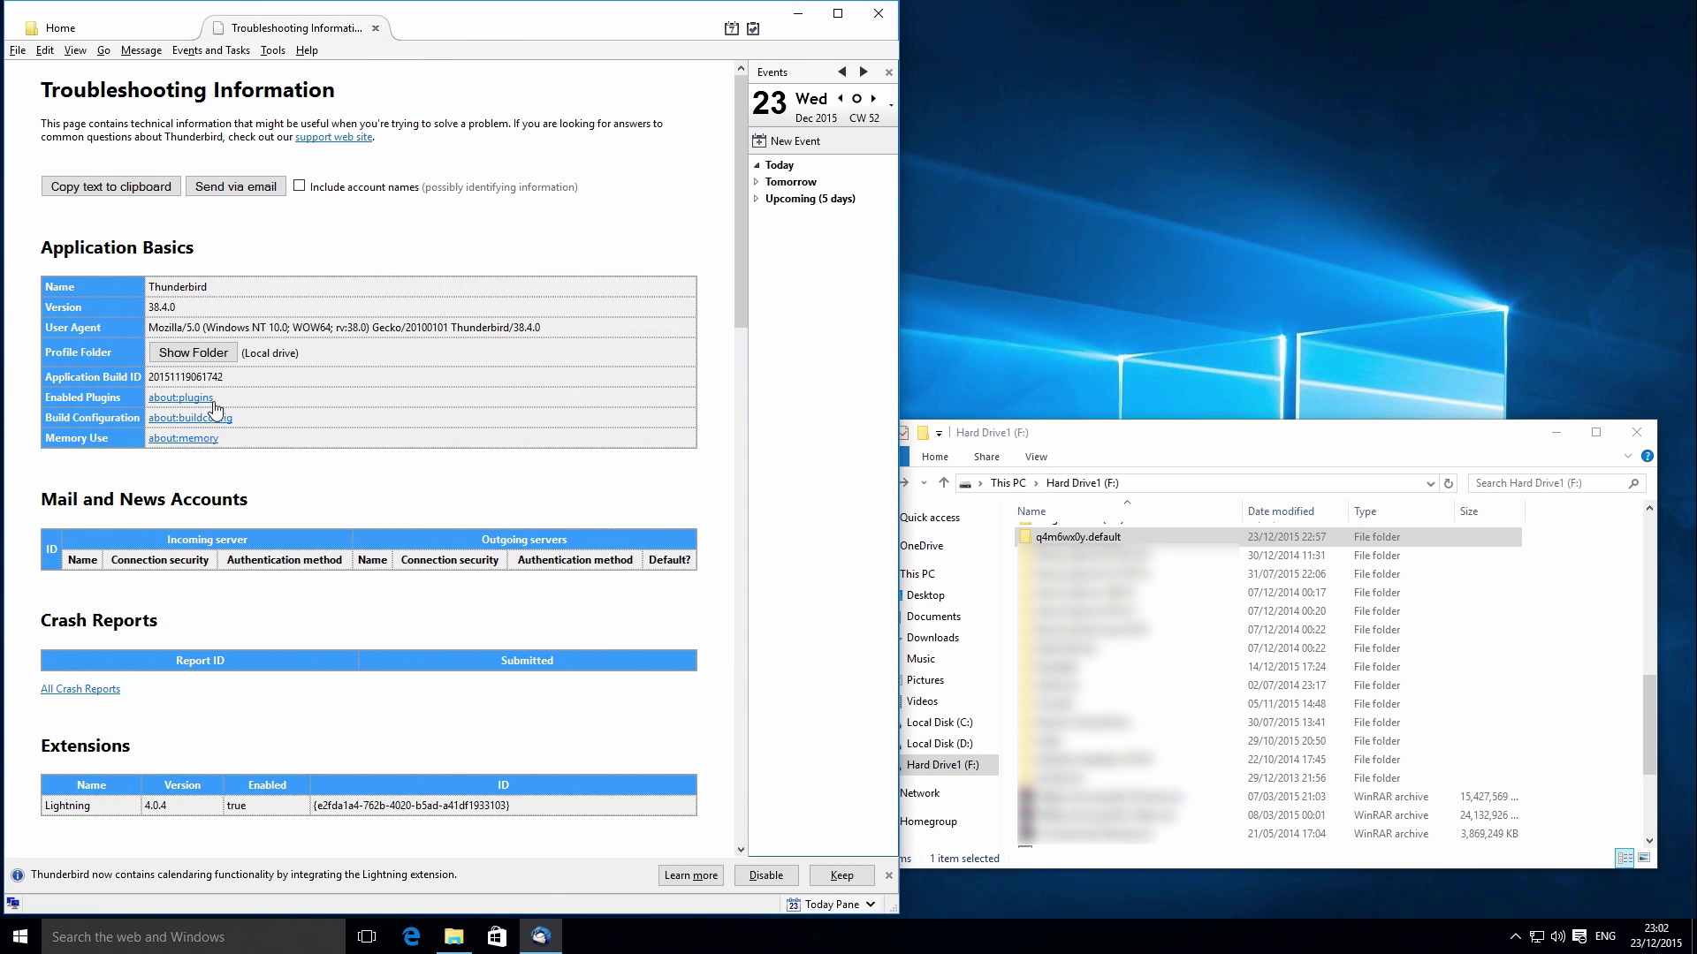
left_click(130, 36)
left_click(281, 33)
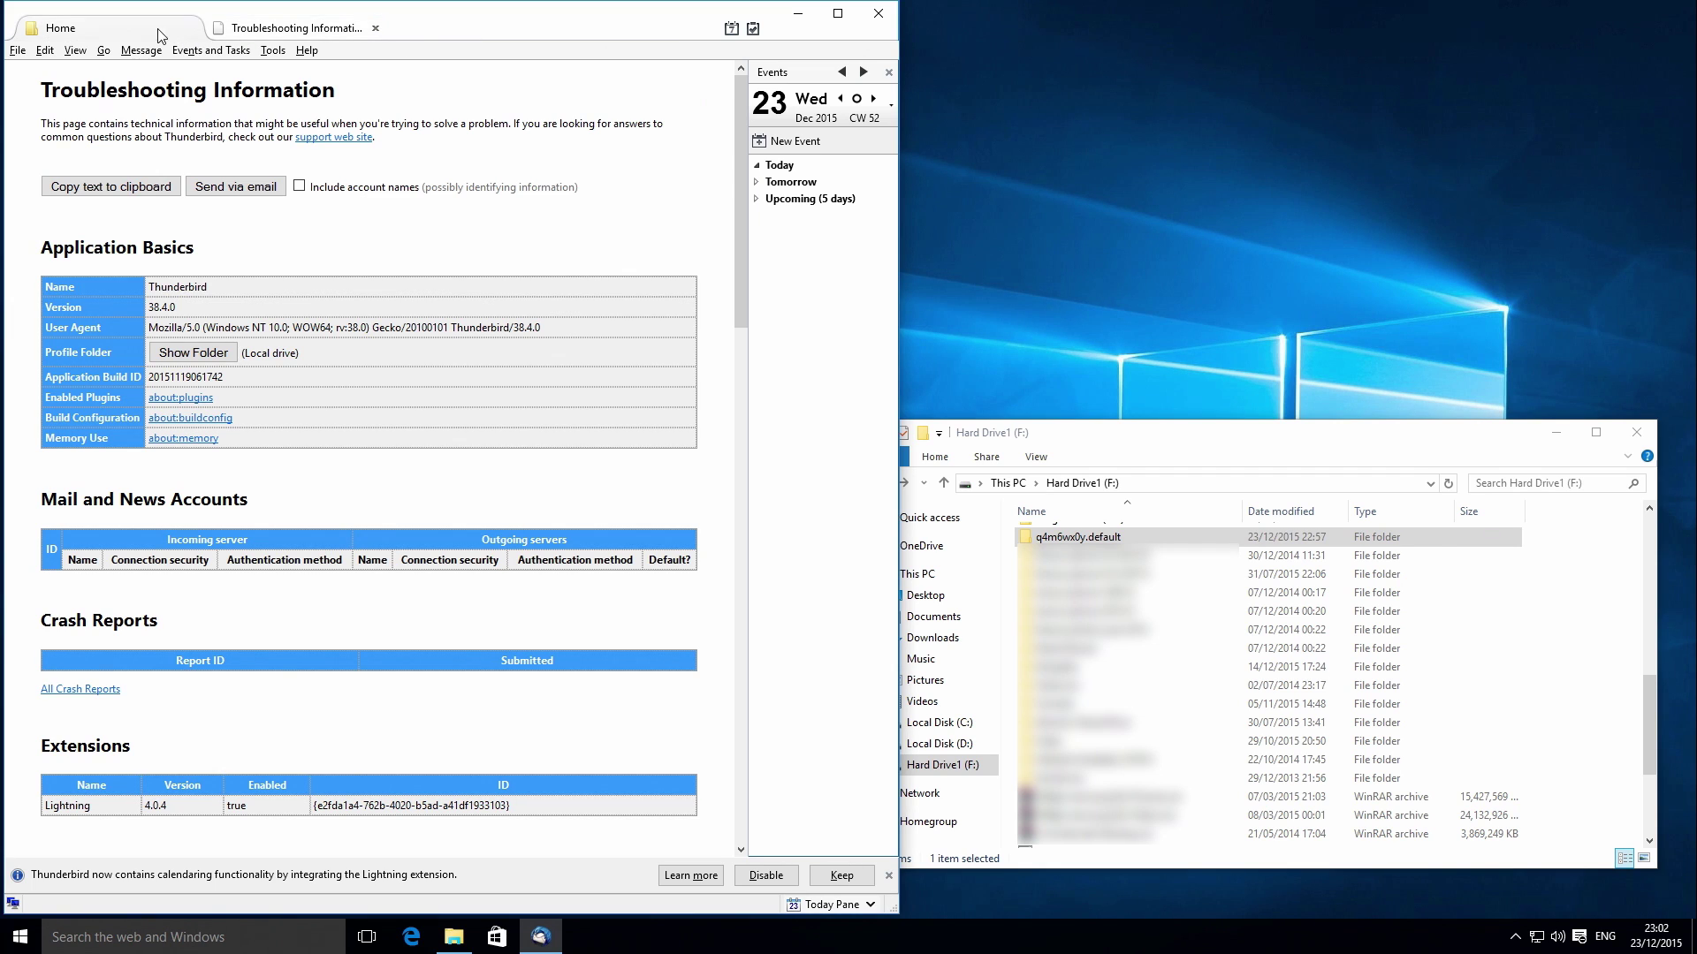
Hide and restore the menu bar, then show Help > Troubleshooting Information
left_click(159, 29)
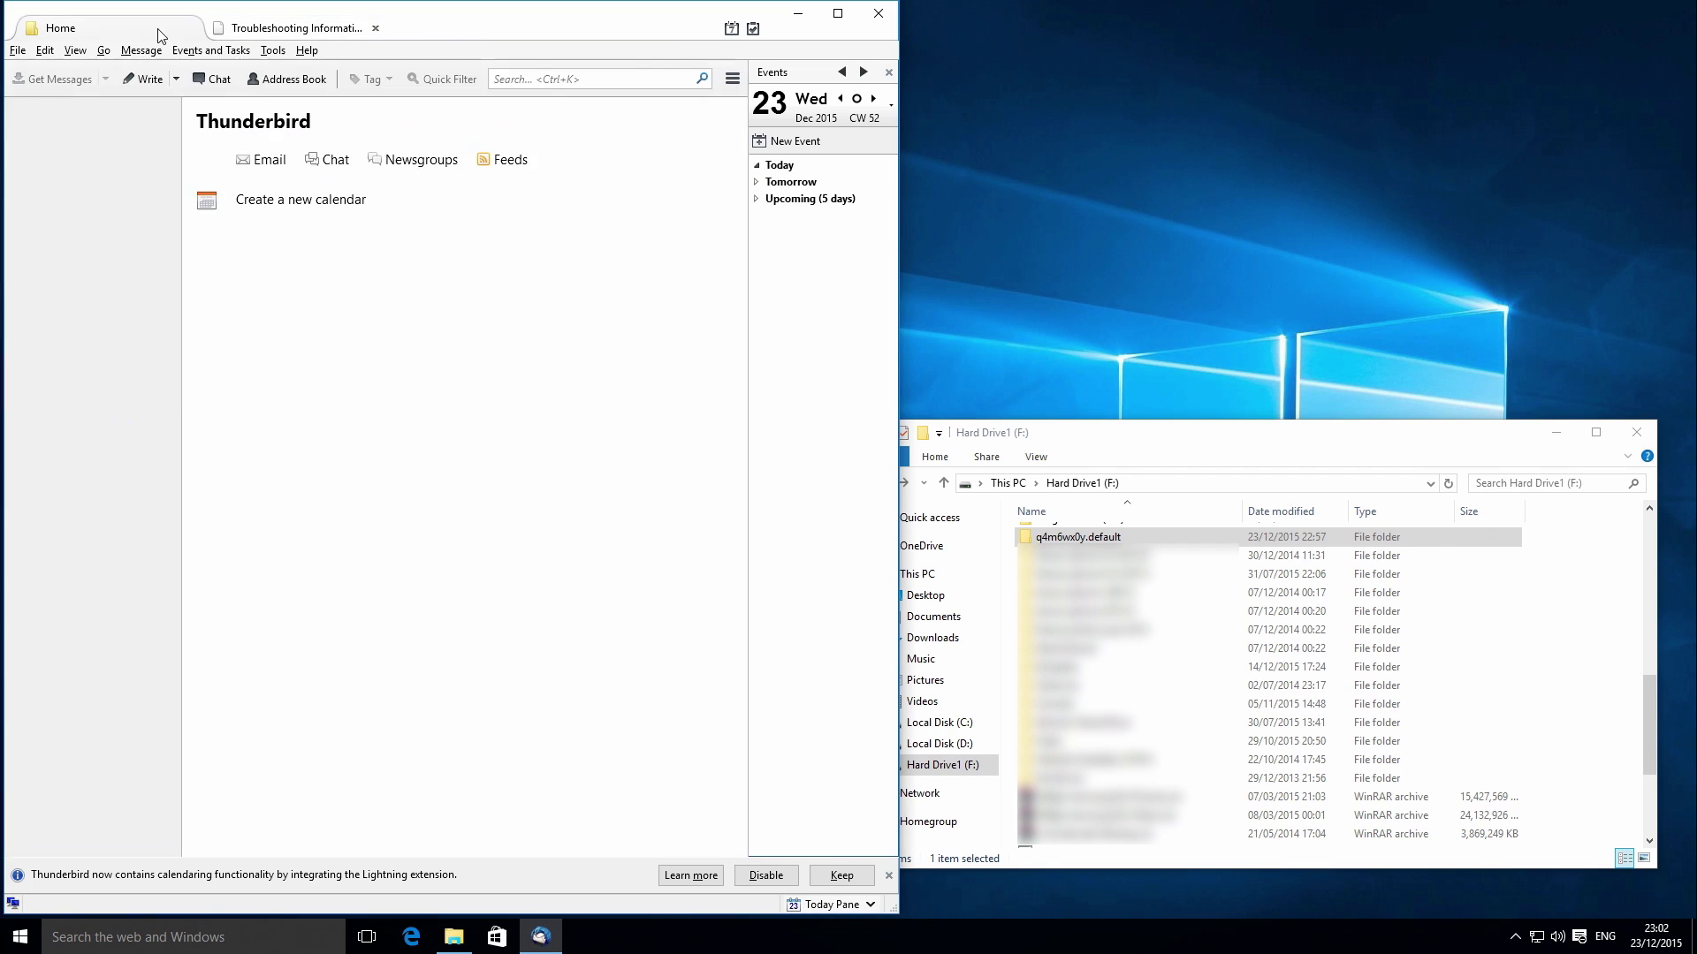
right_click(471, 22)
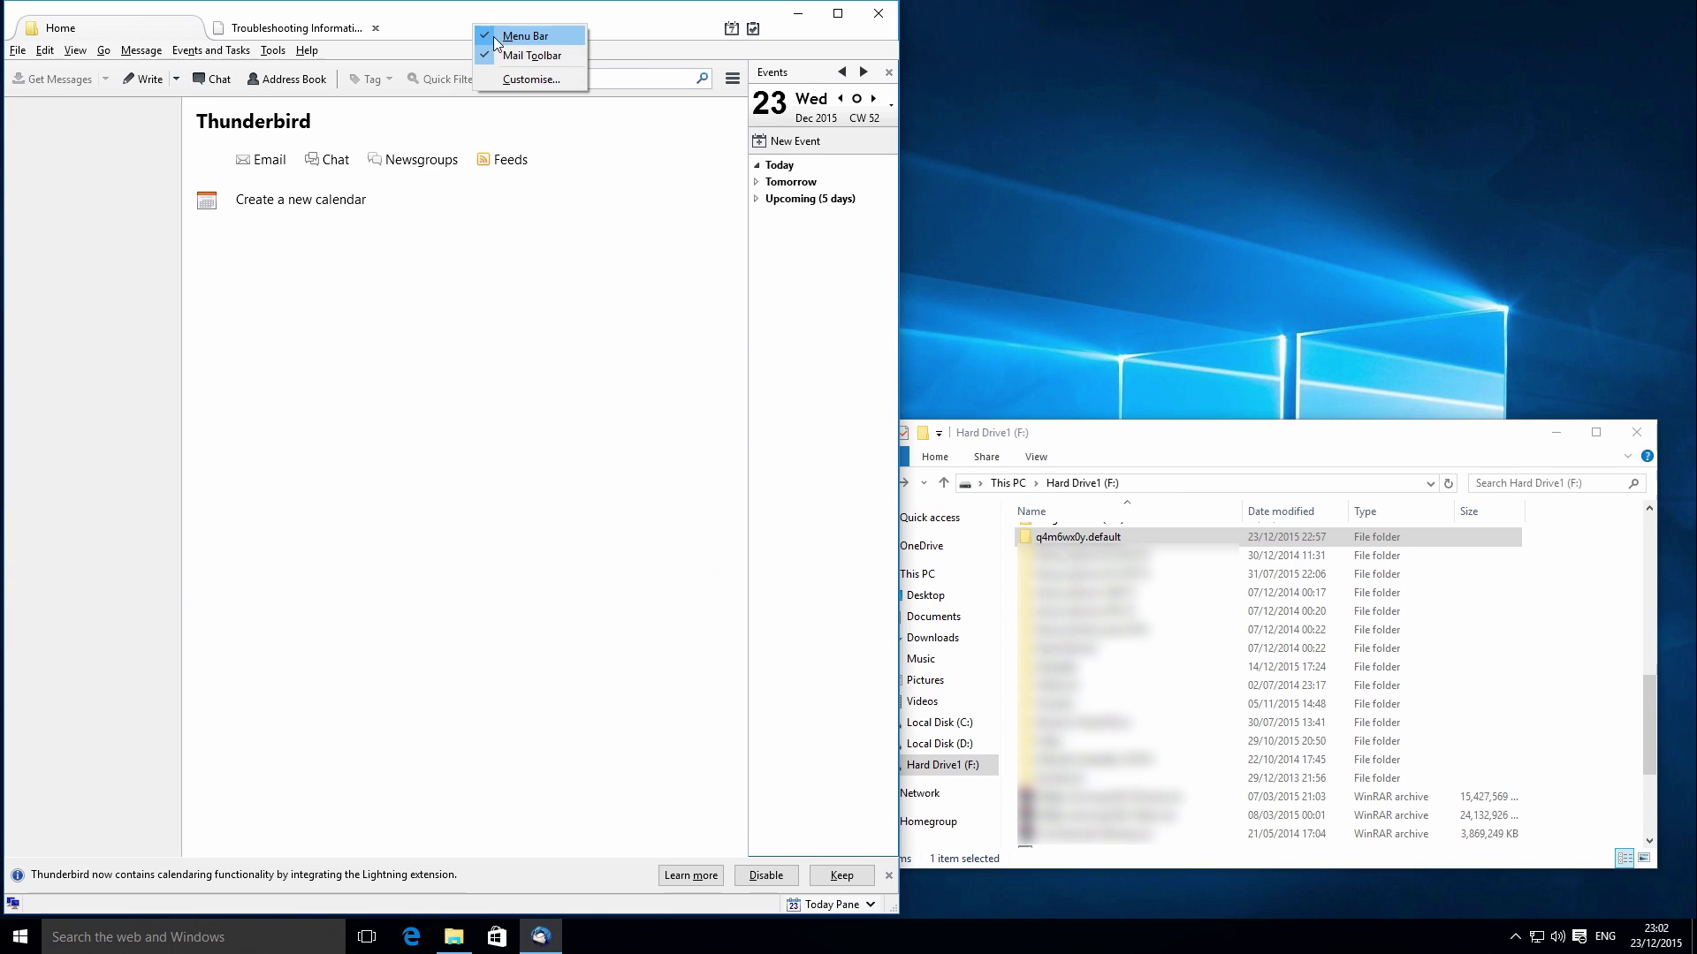
left_click(495, 33)
right_click(495, 32)
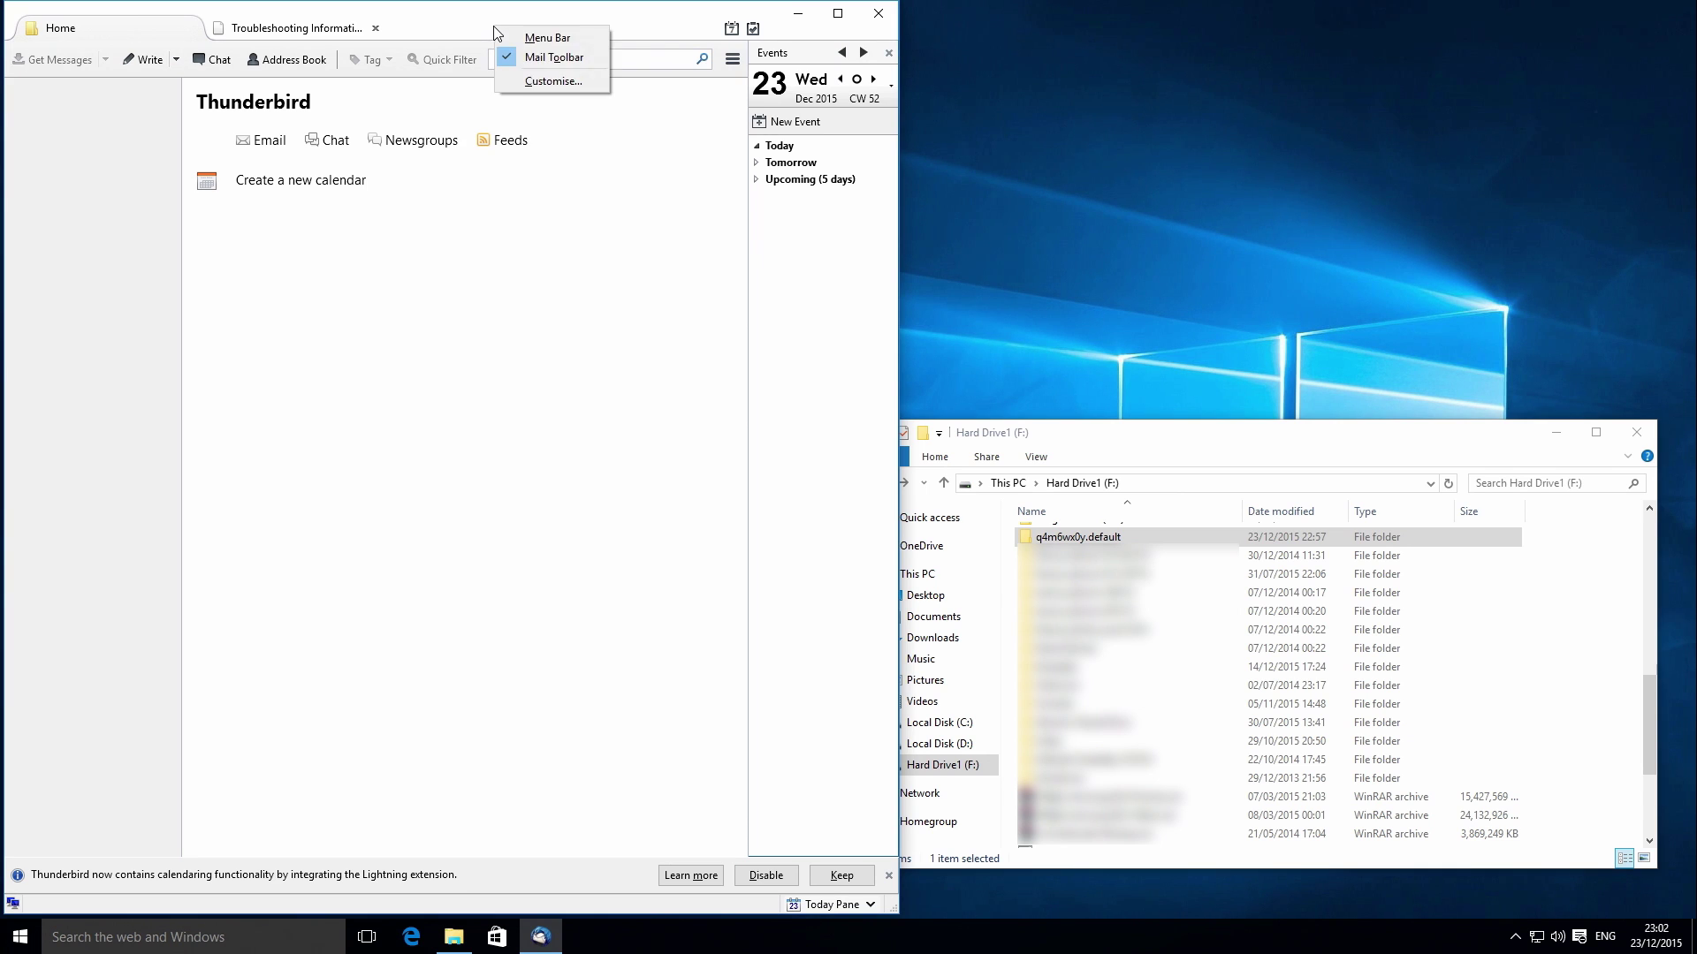
left_click(503, 37)
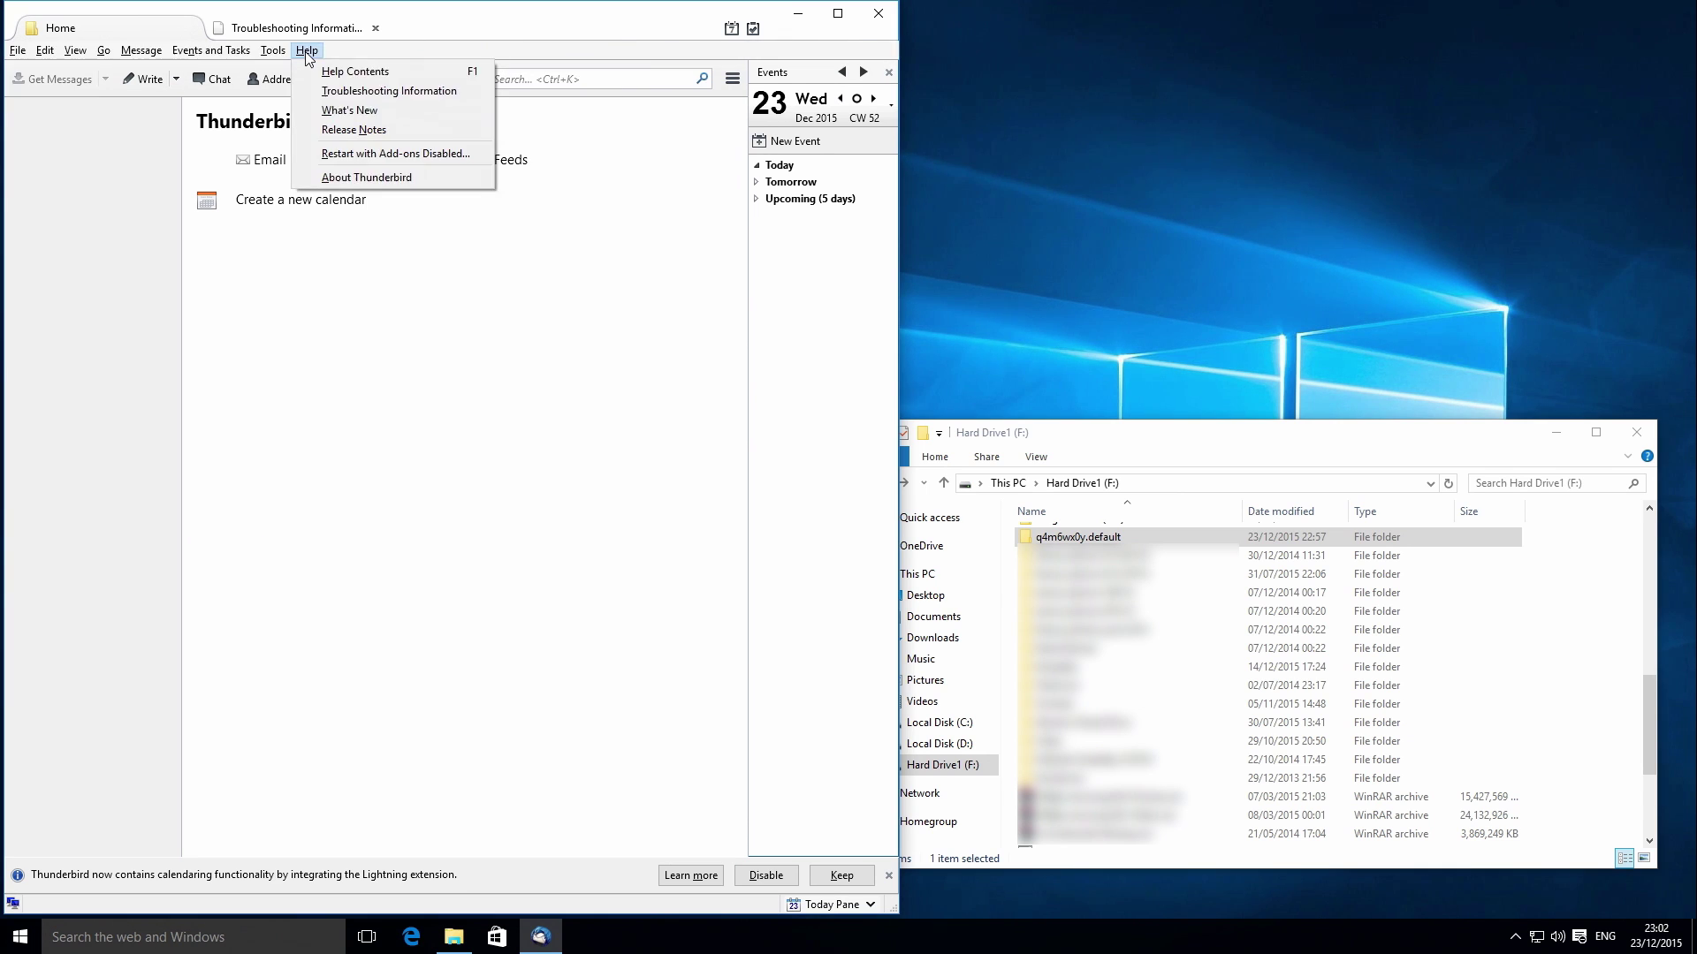
left_click(358, 91)
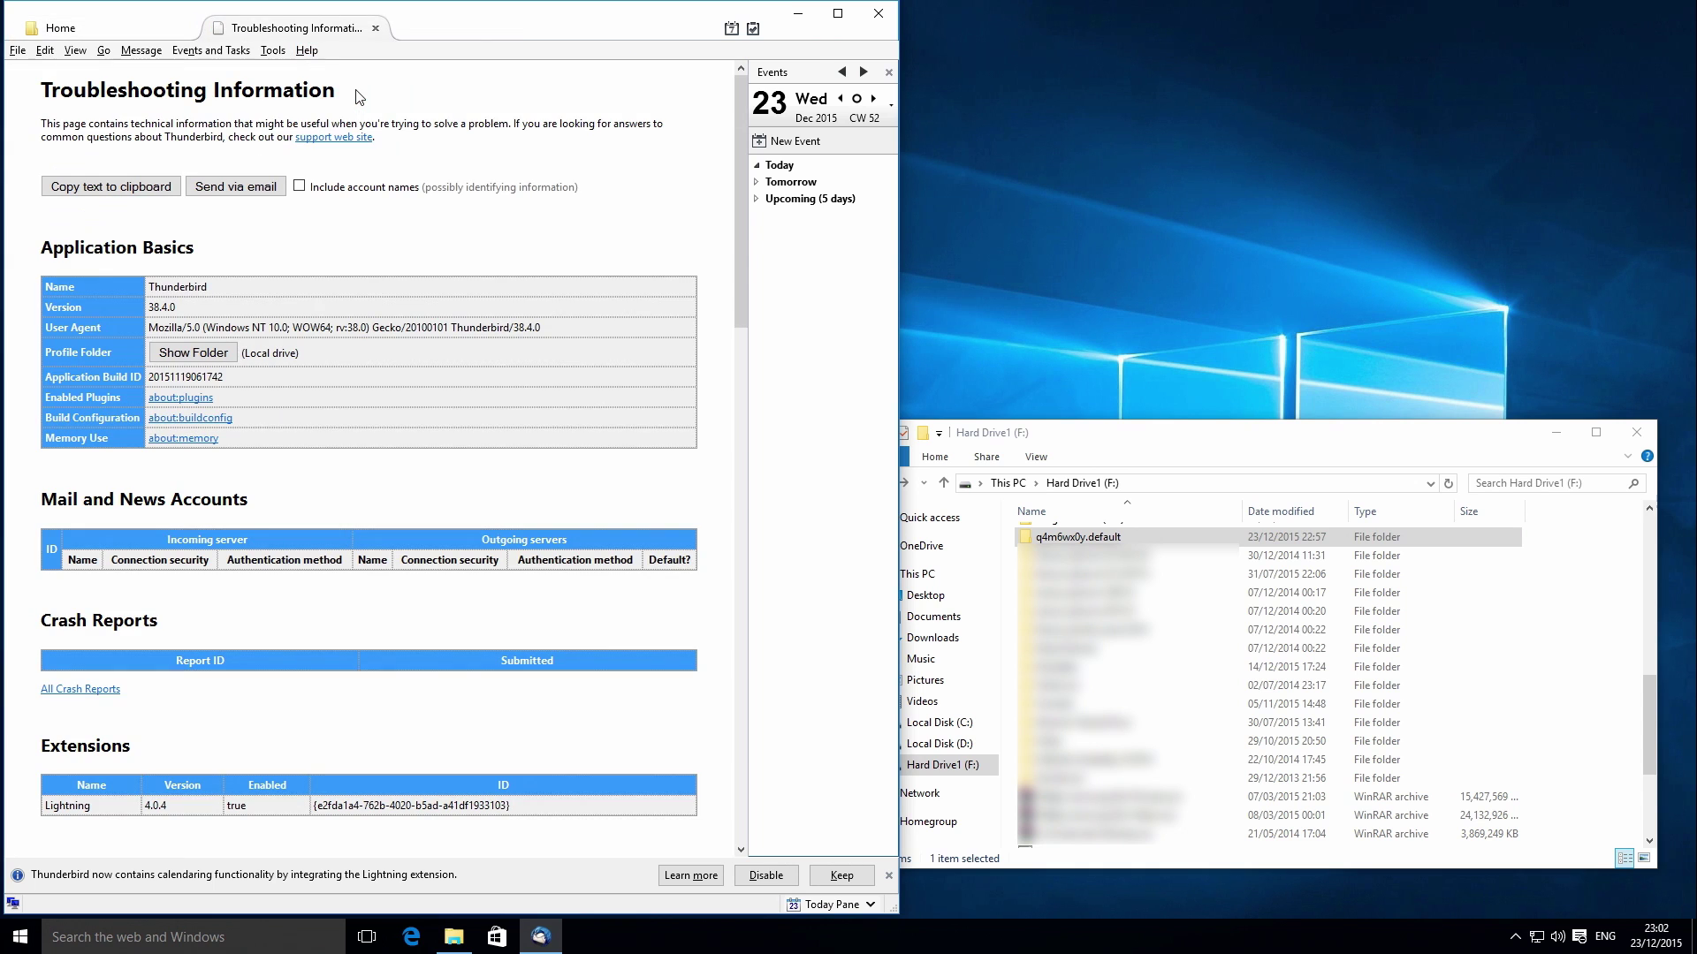
Show the profile folder, move its window to the top, and go up to Profiles
left_click(212, 355)
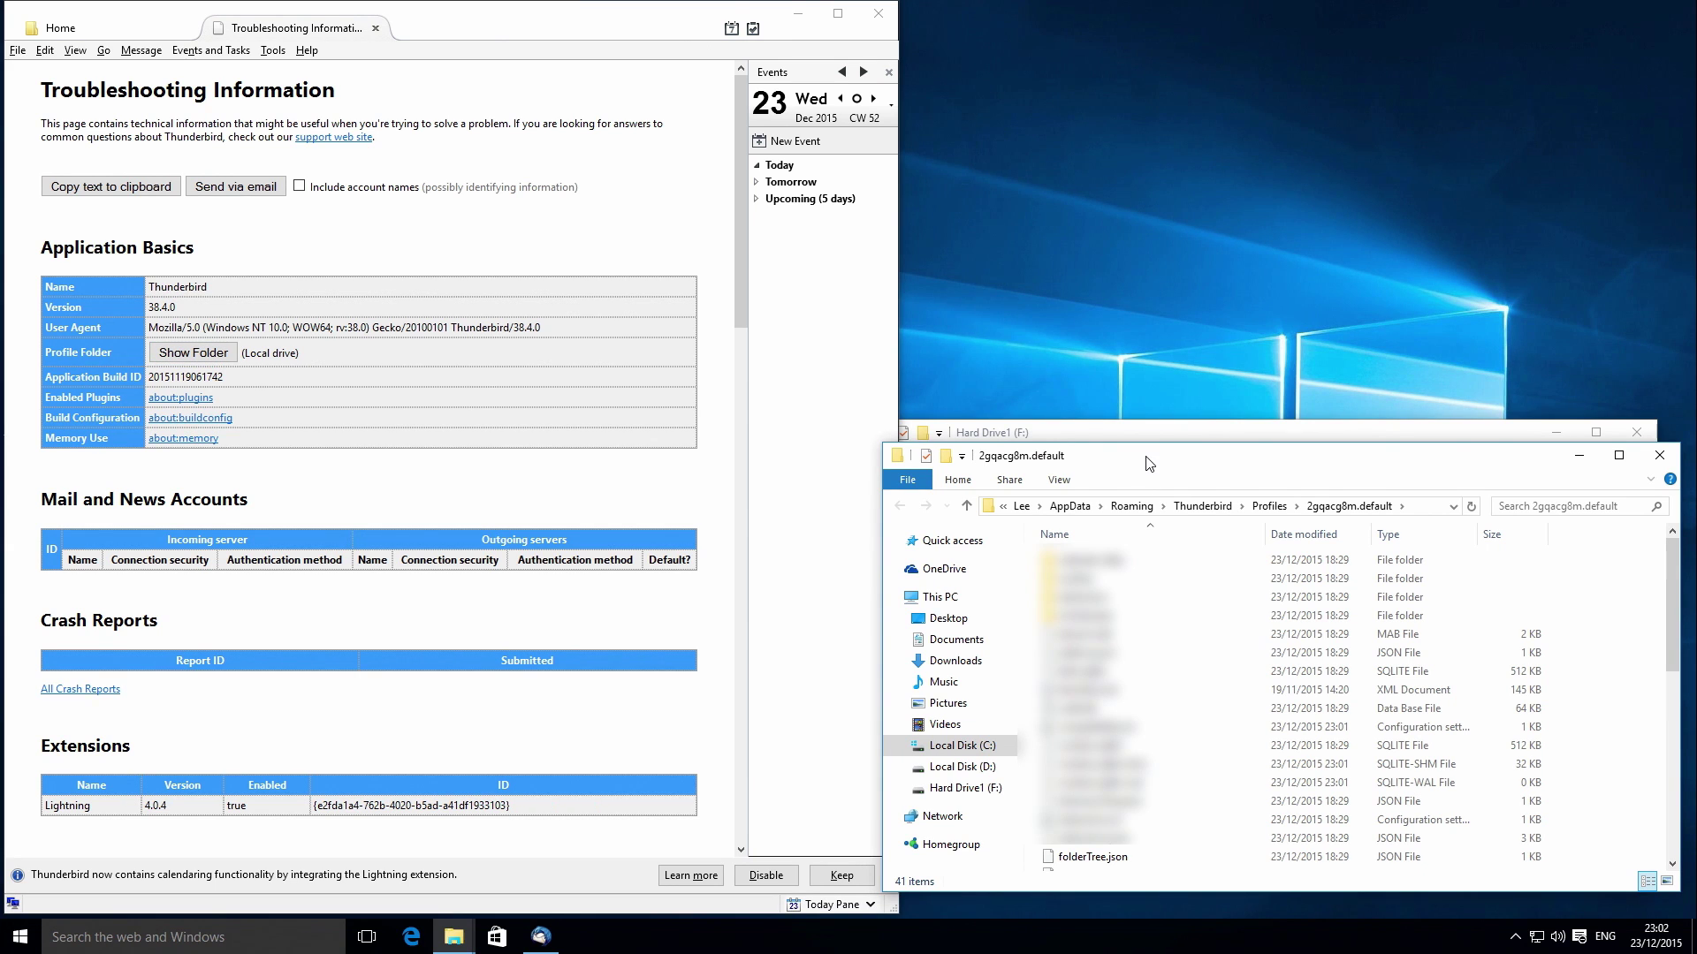
left_click_drag(1149, 464, 1099, 26)
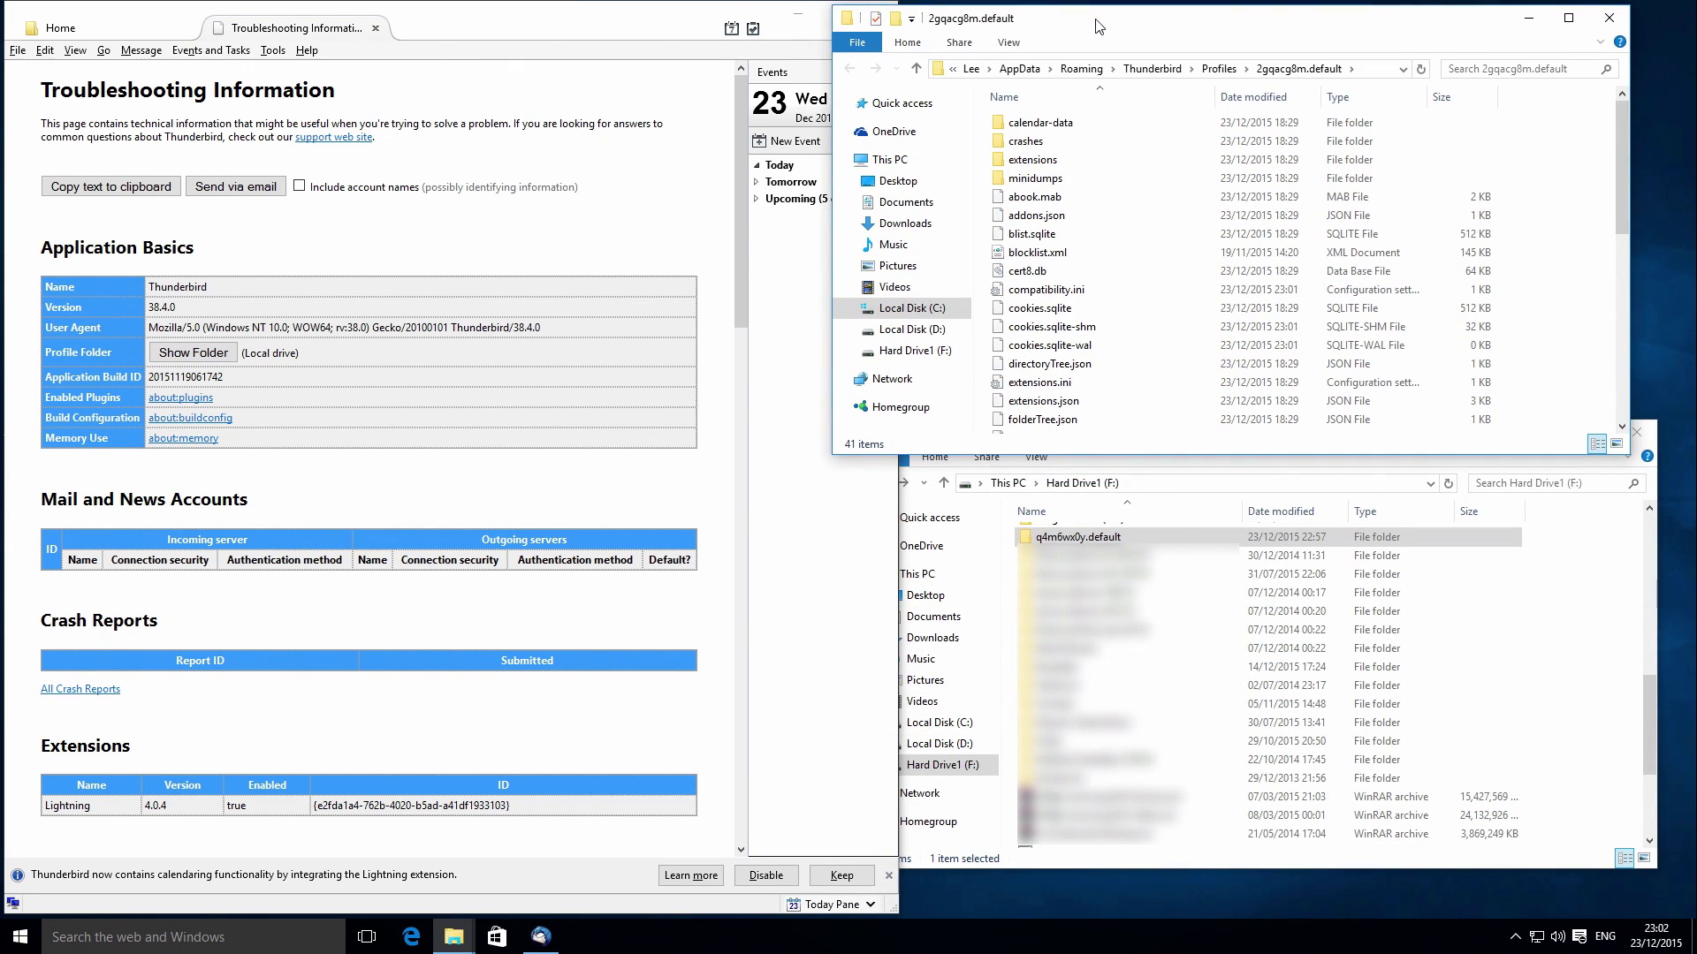
left_click(916, 68)
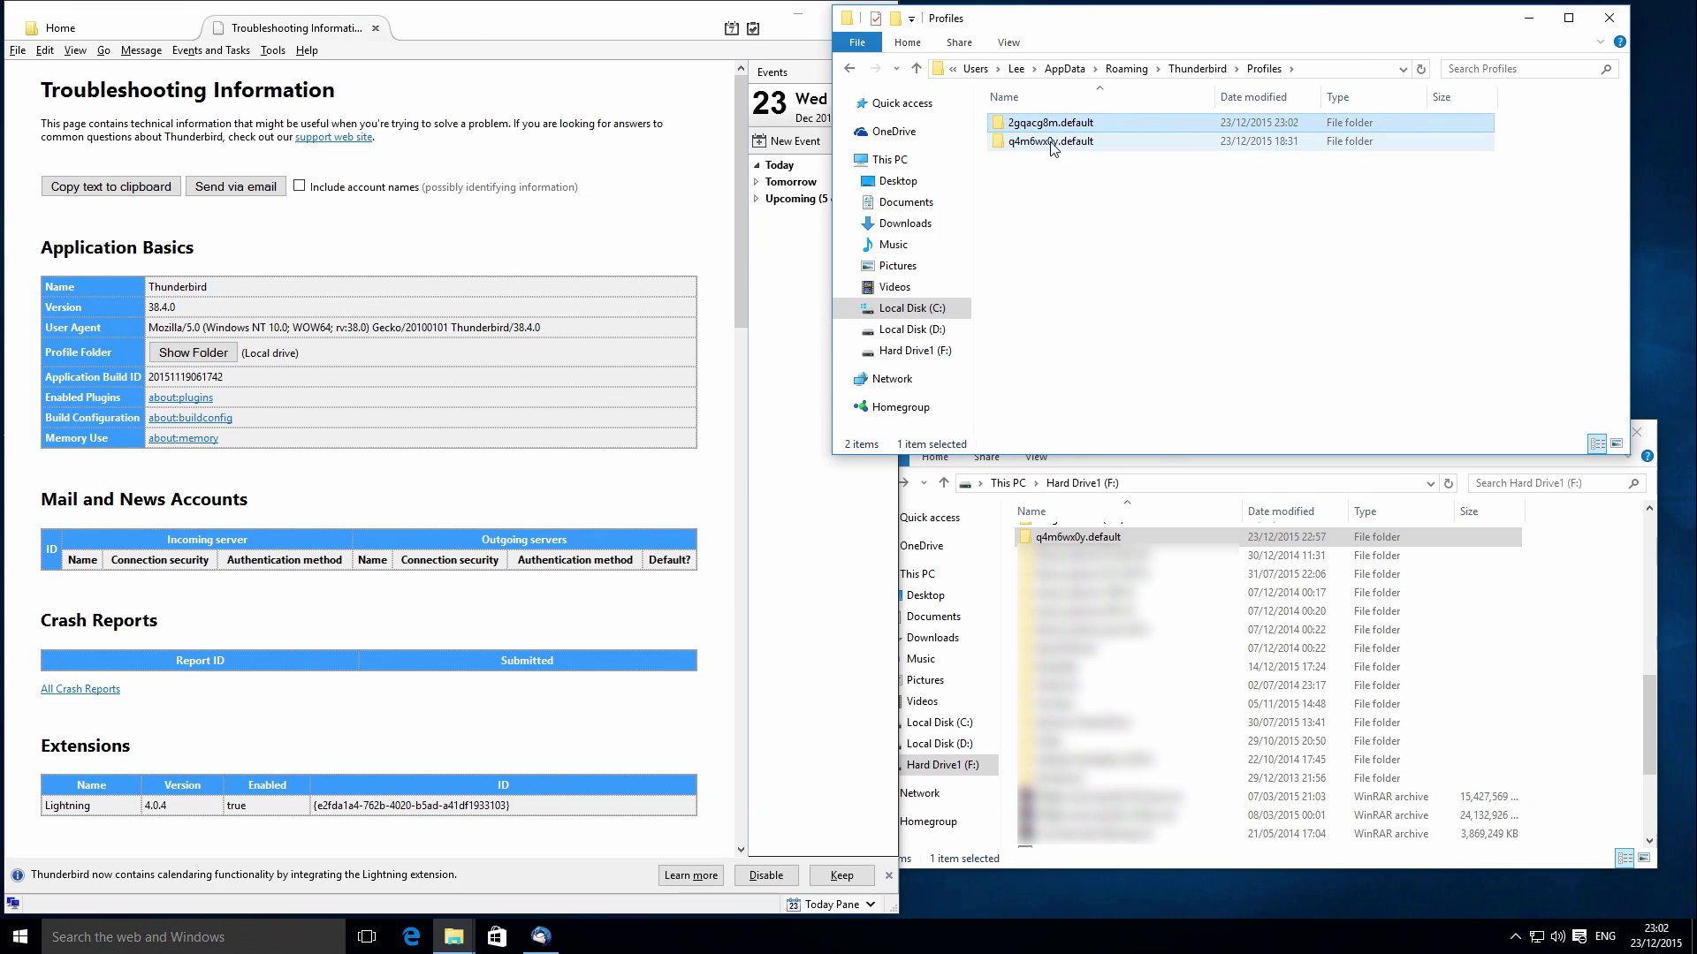
left_click(1059, 144)
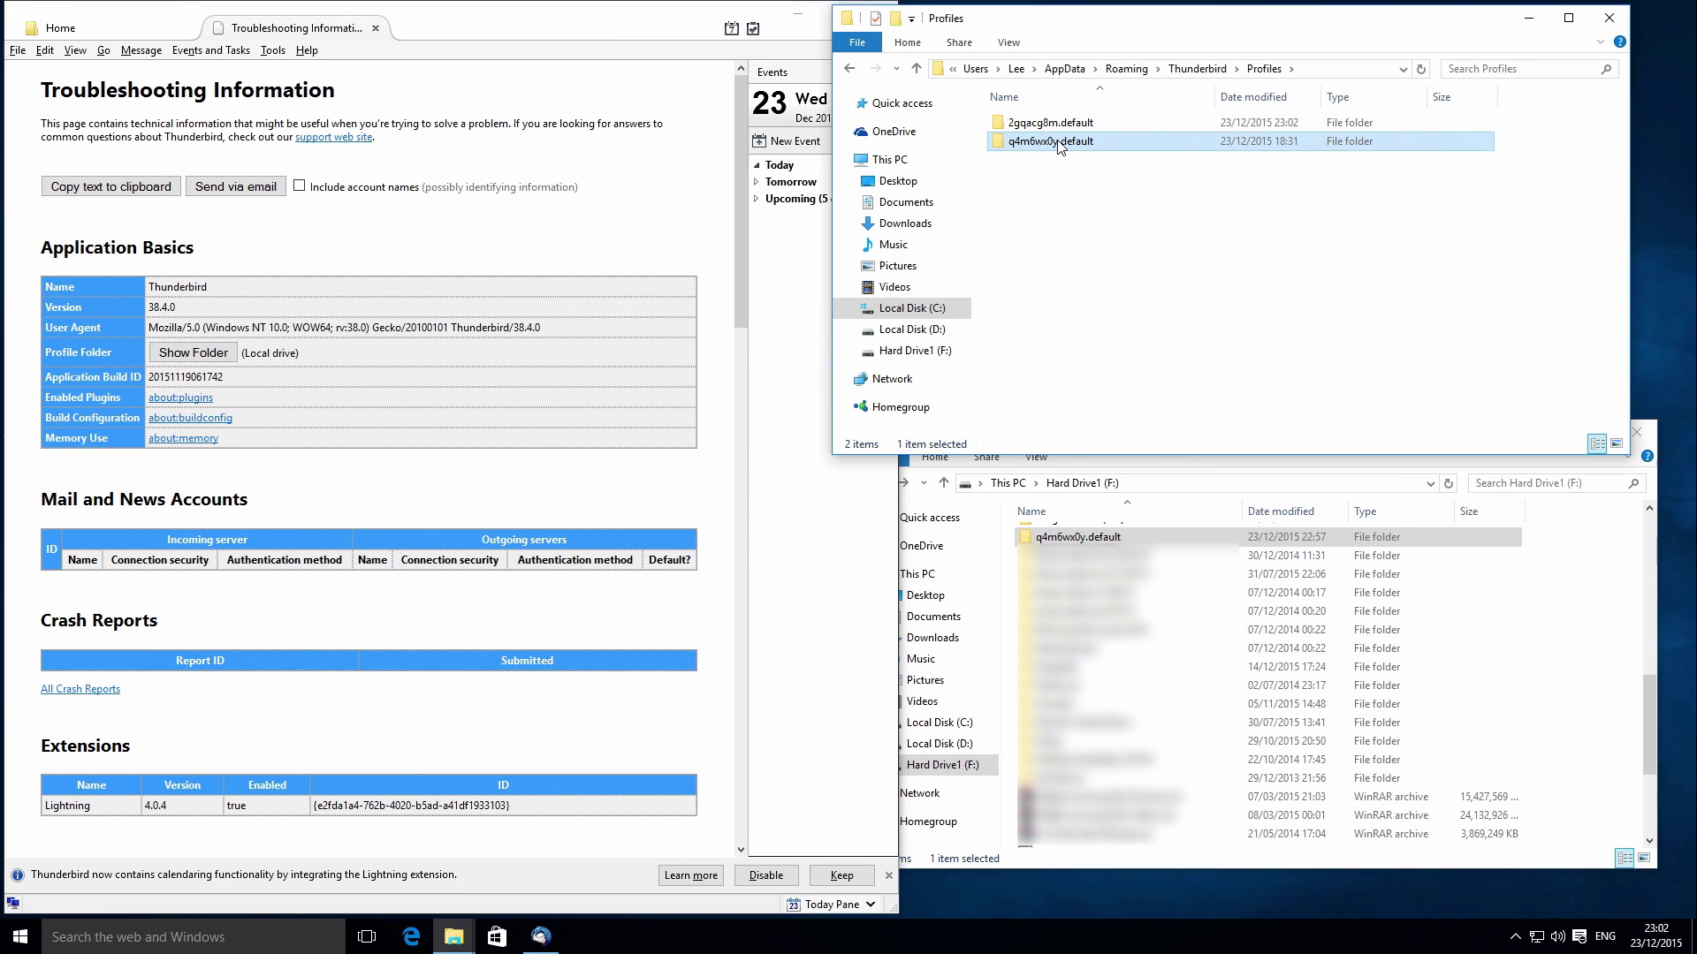
left_click(1067, 190)
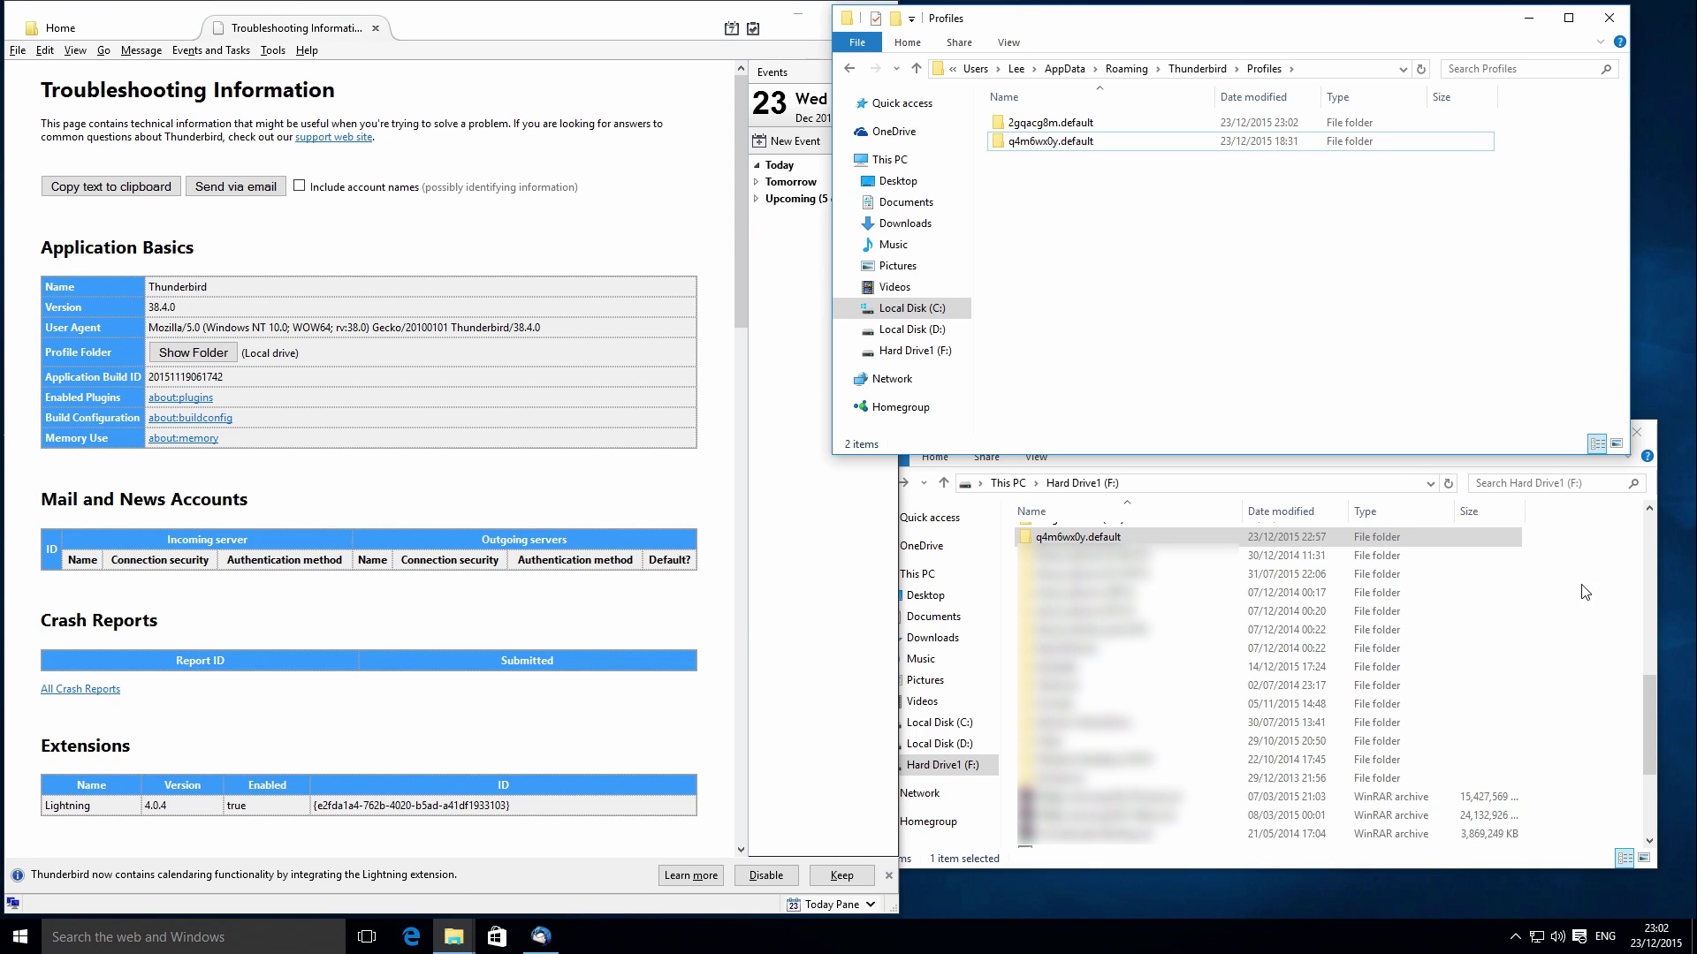
left_click(1189, 537)
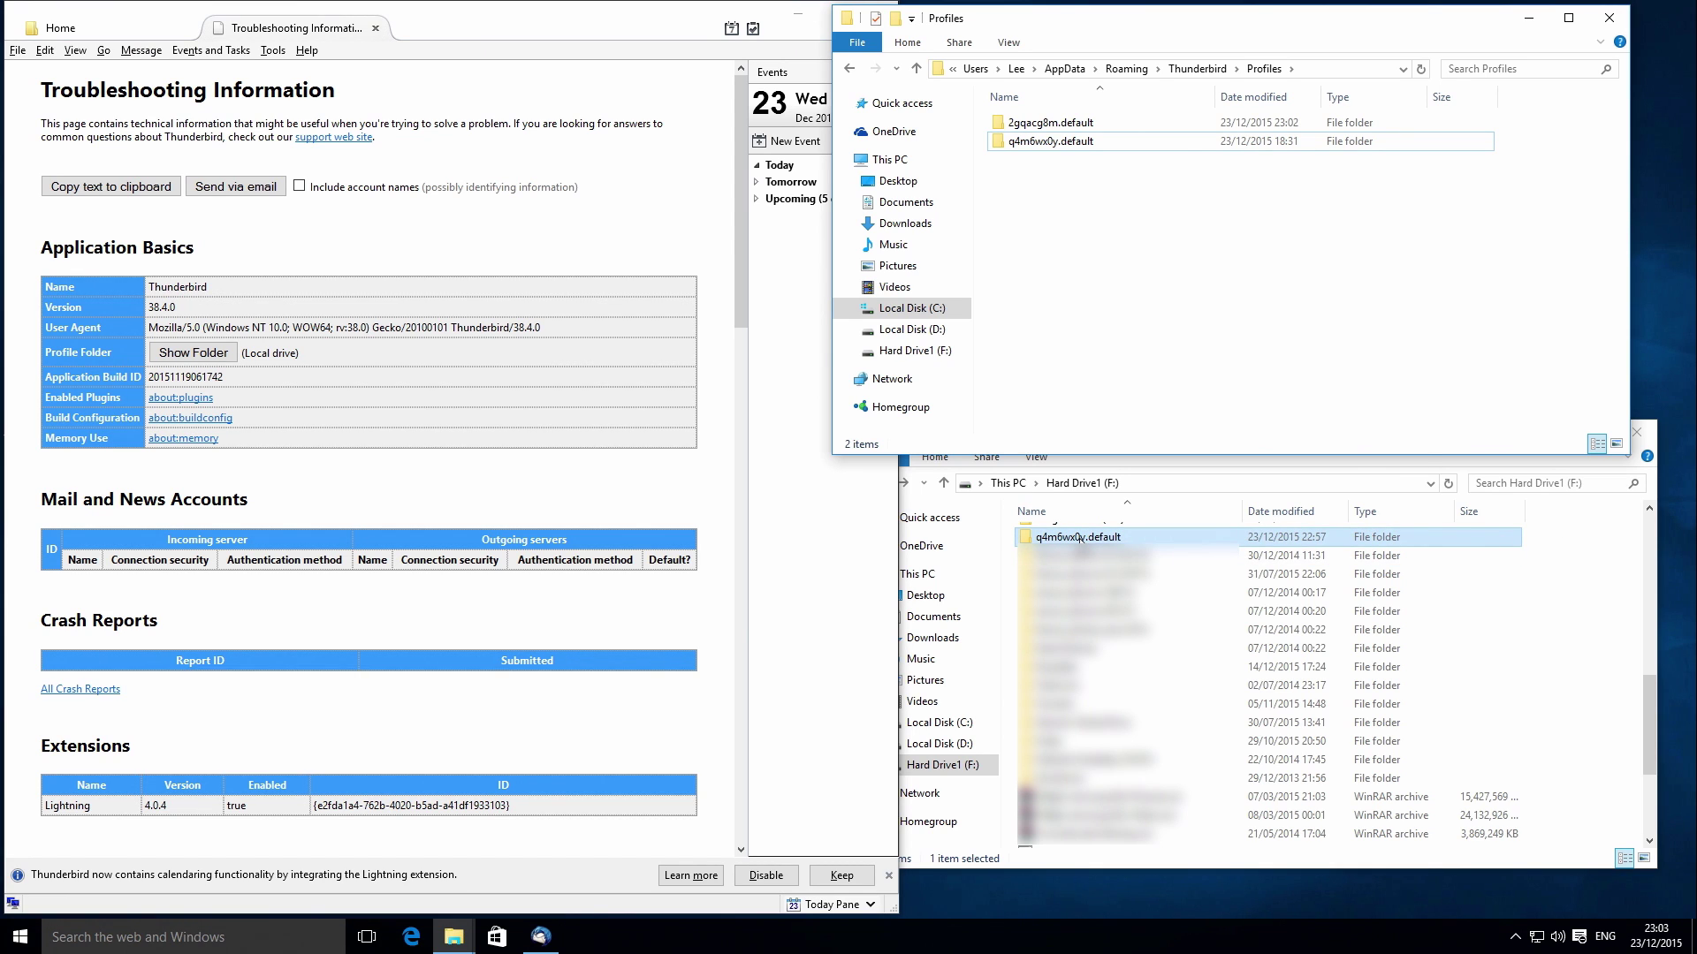
left_click(1149, 295)
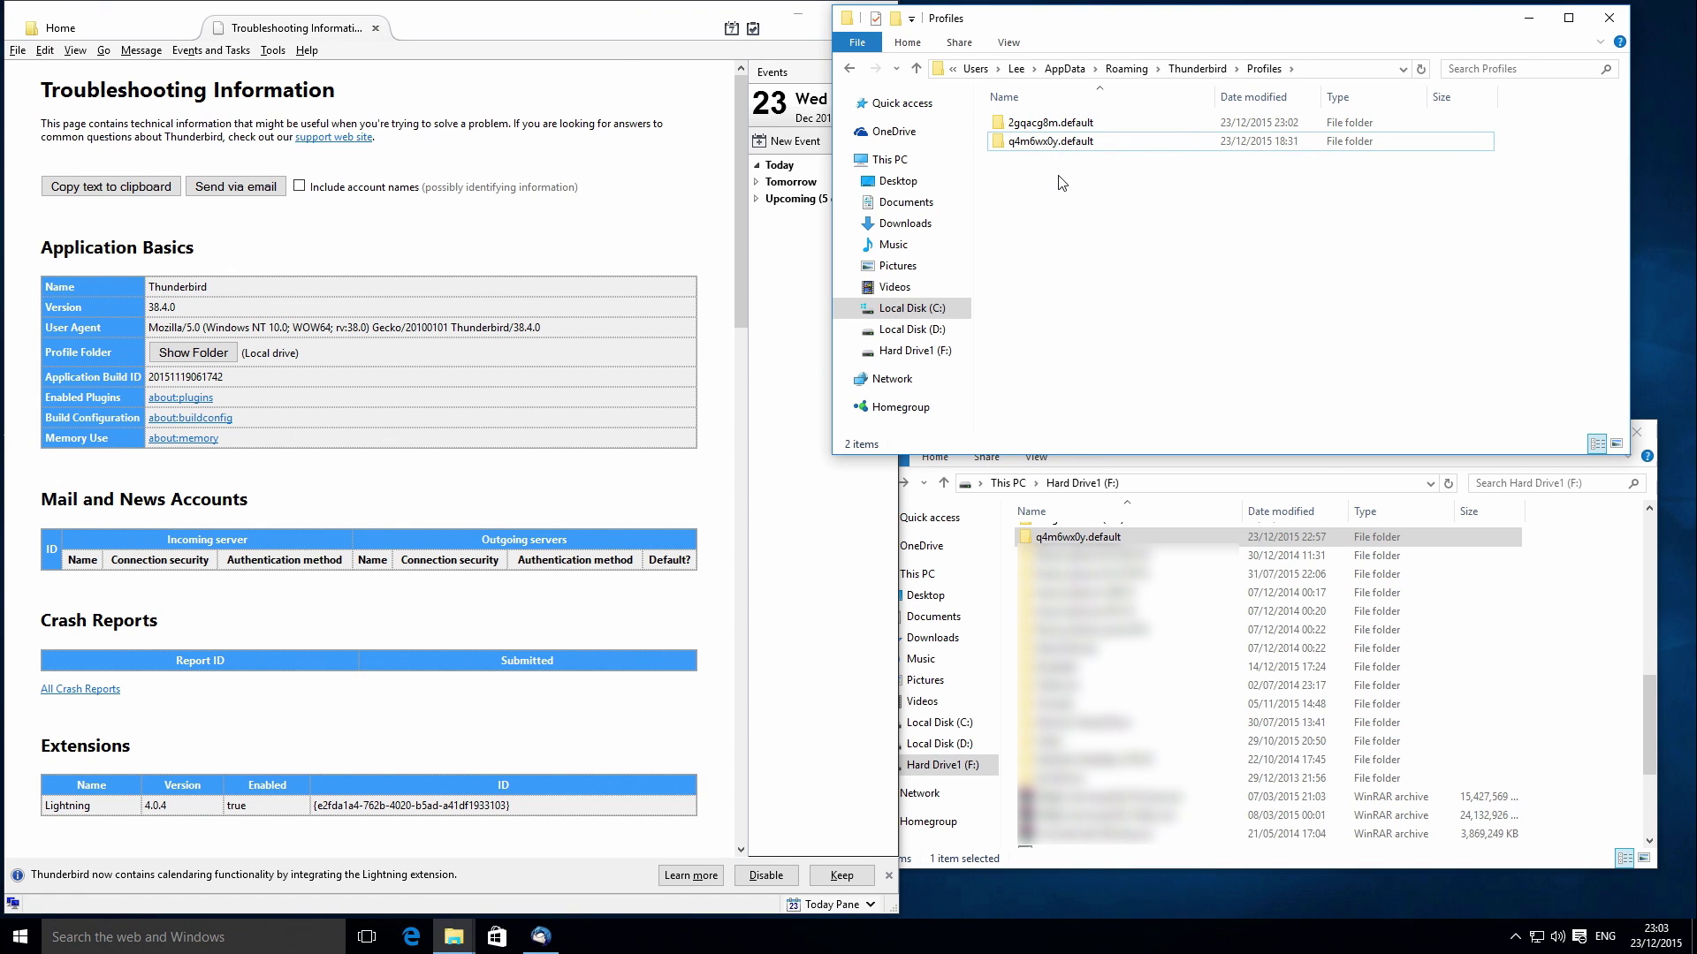
Delete the q4m6wx0y.default folder from Profiles, leaving only 2gqacg8m.default
left_click(1055, 142)
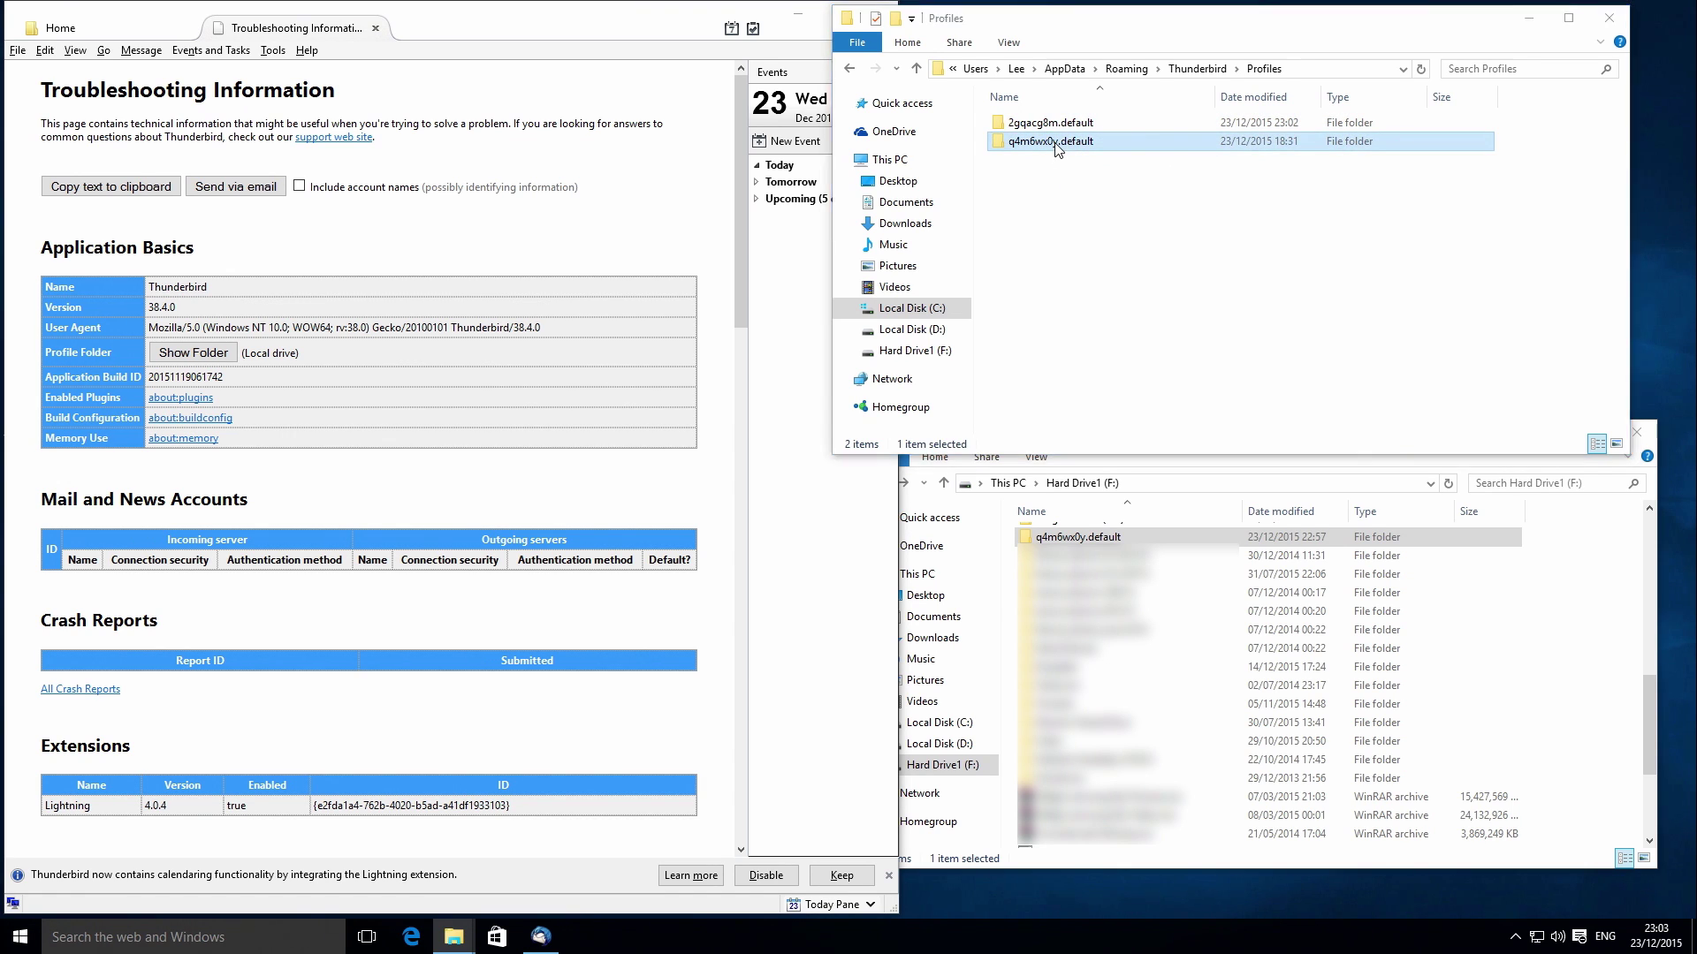
key("Delete")
left_click(1063, 131)
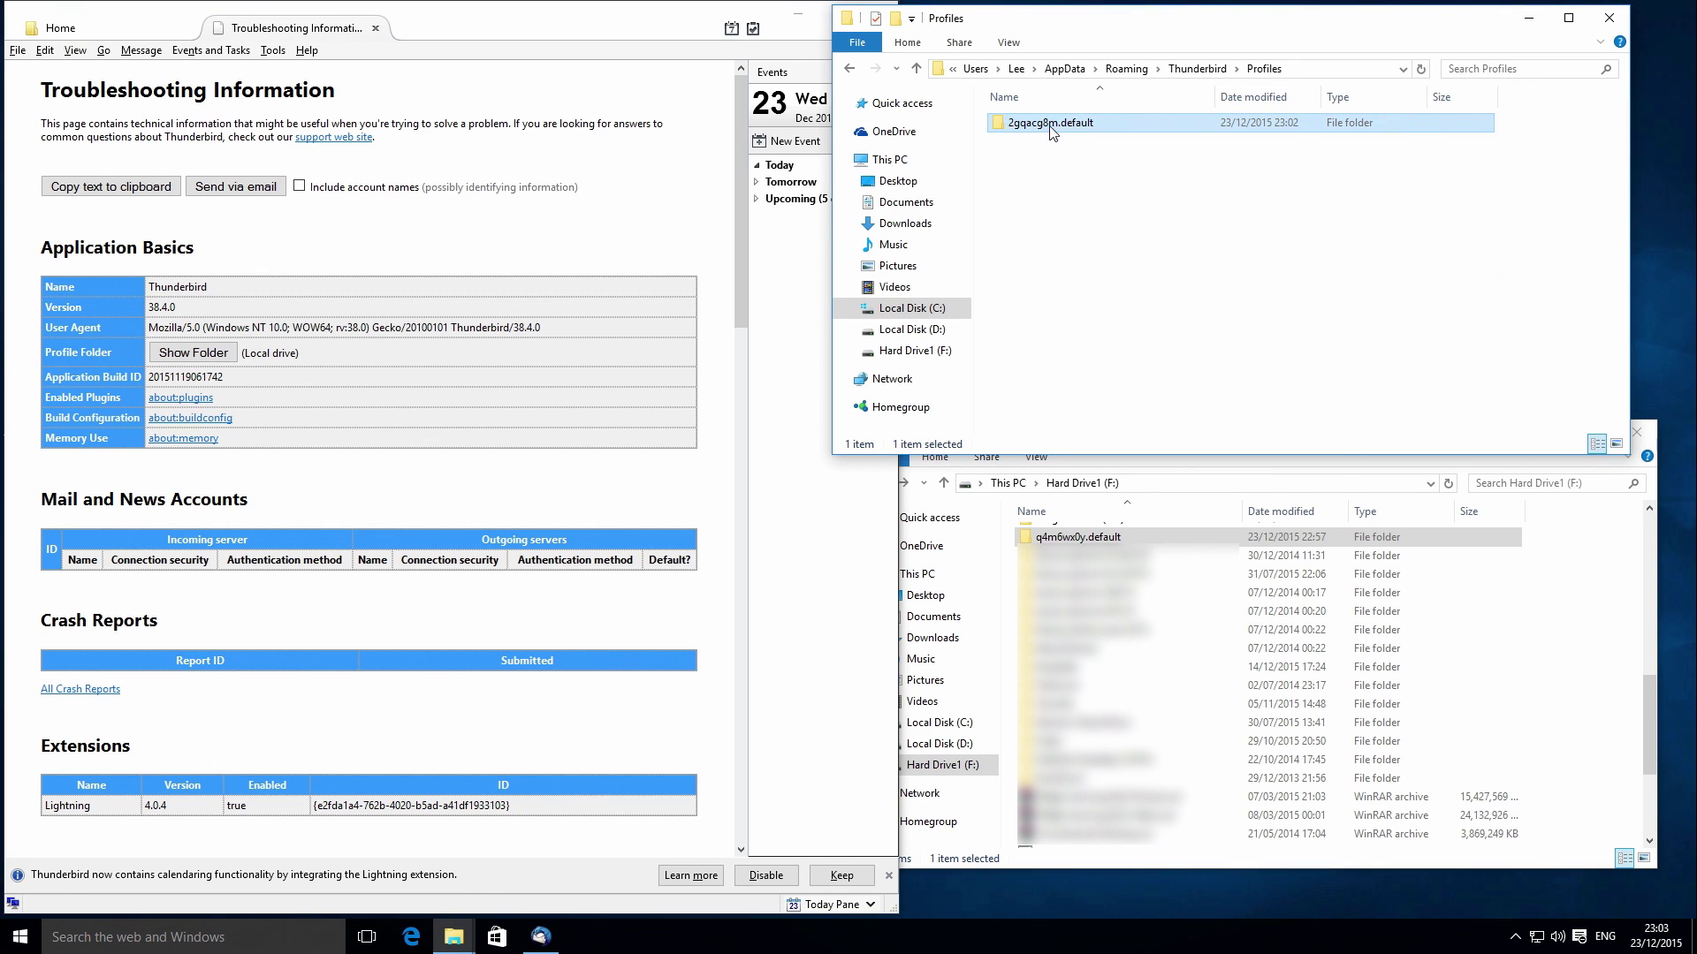
mouse_move(1038, 135)
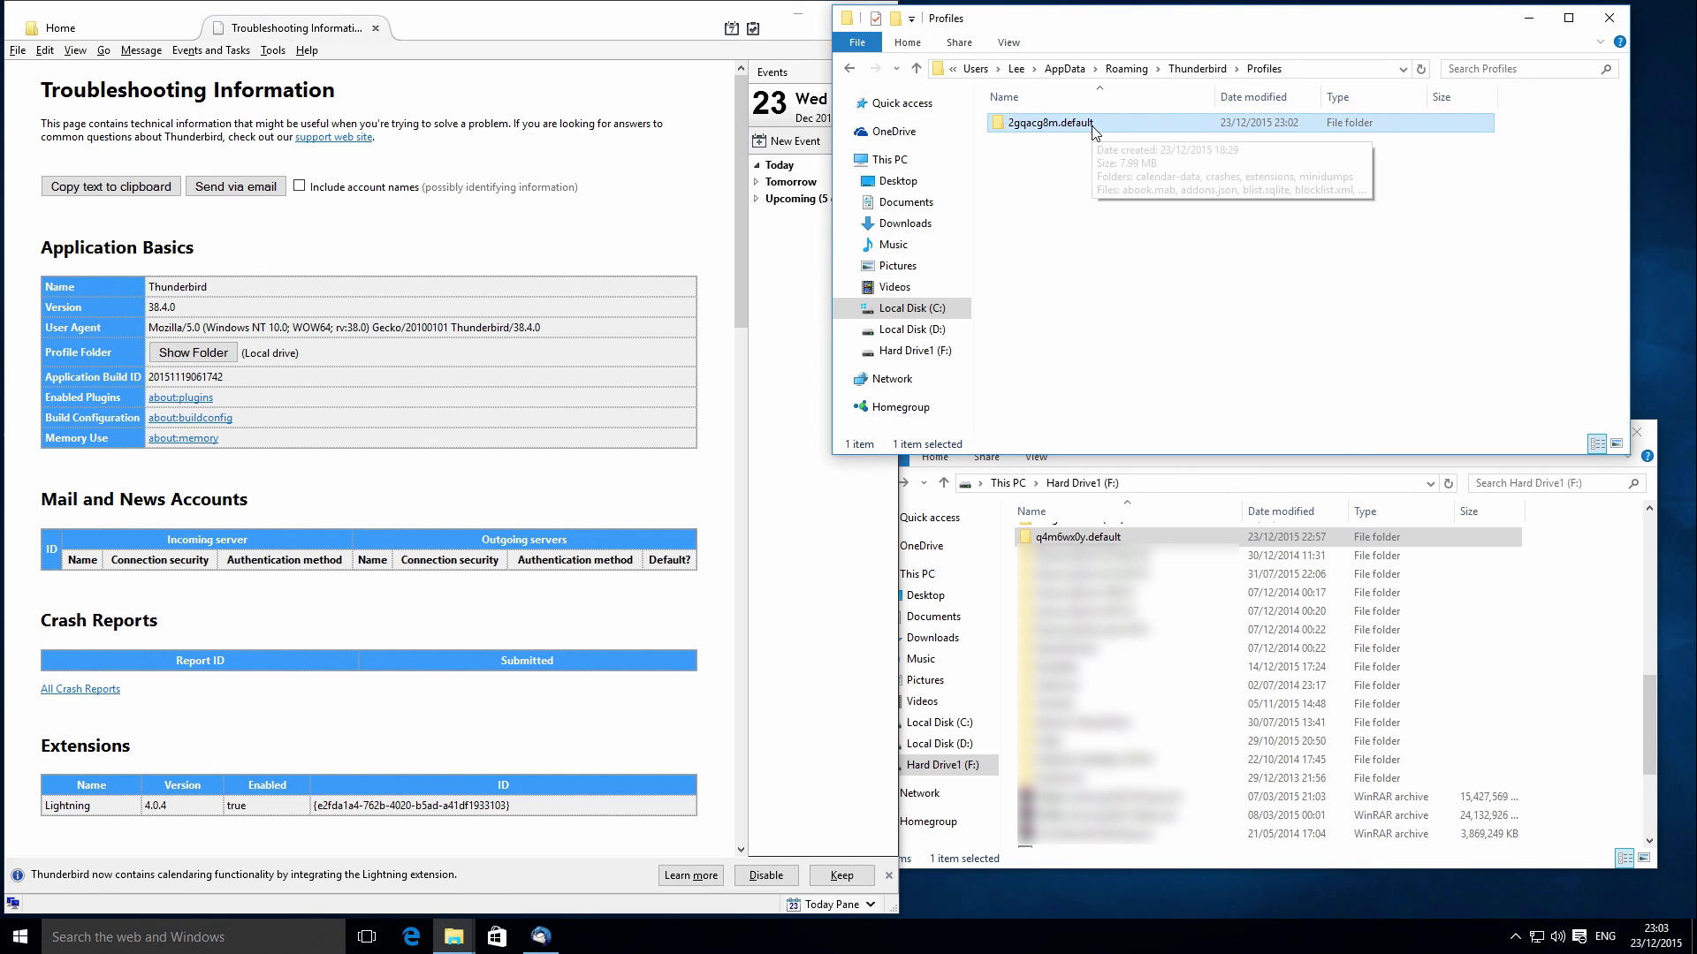
left_click(1050, 187)
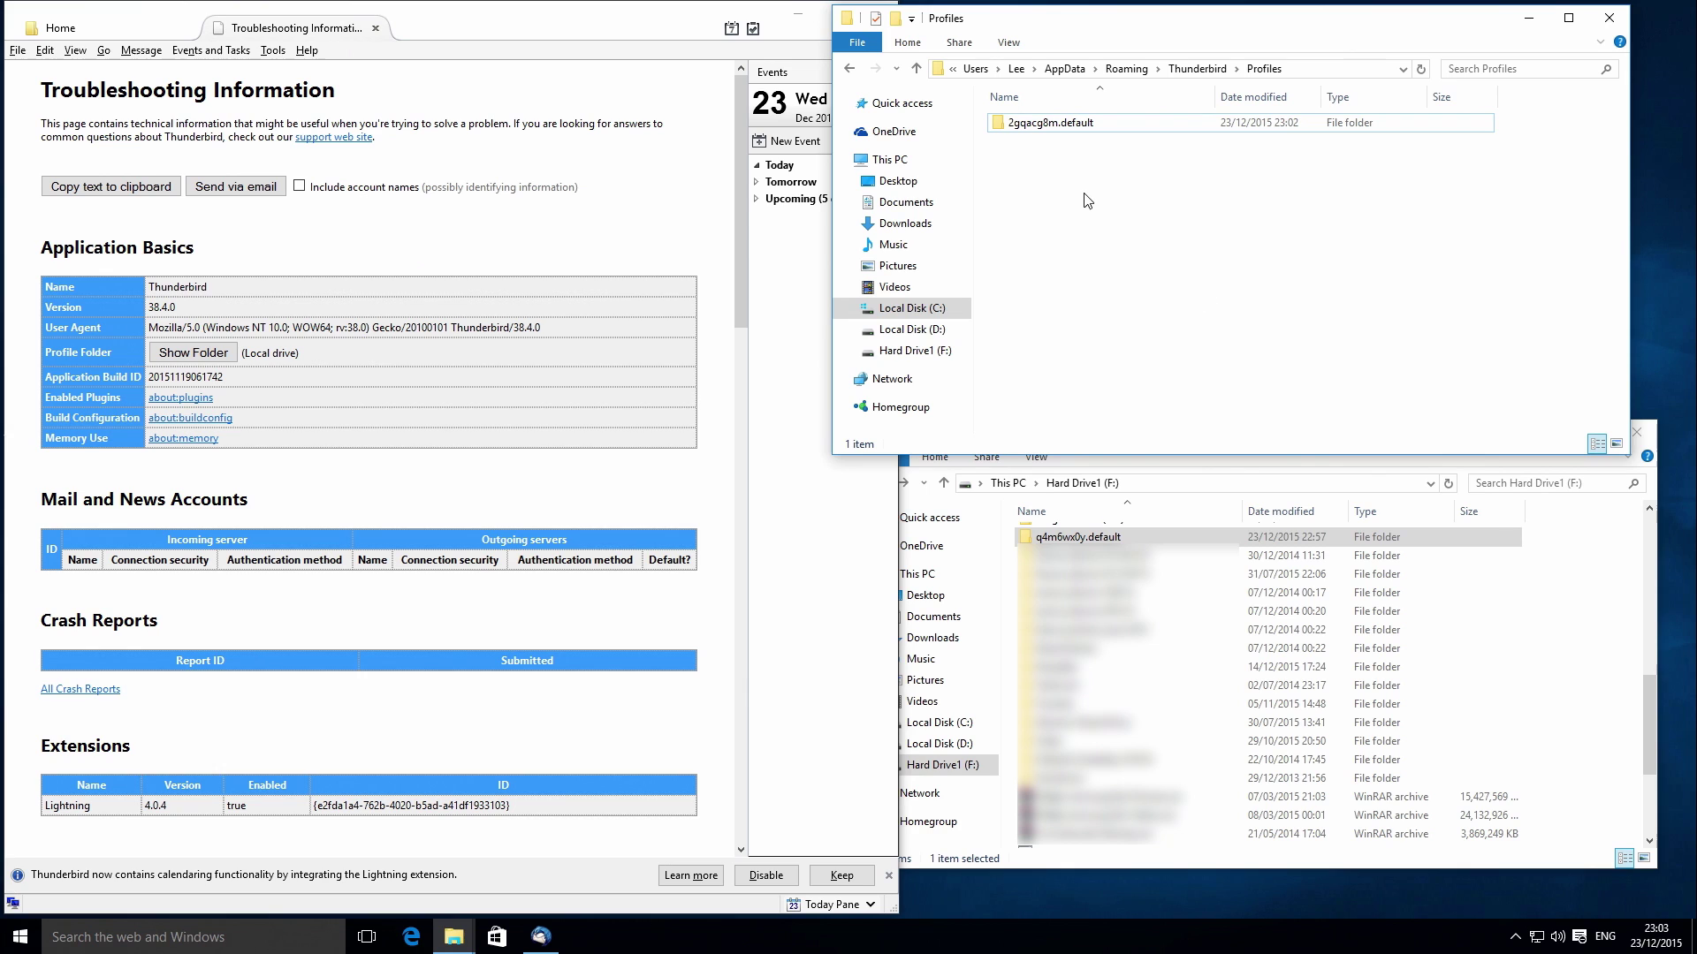
Open 2gqacg8m.default and copy all files from the backed-up q4m6wx0y.default folder
double_click(1029, 129)
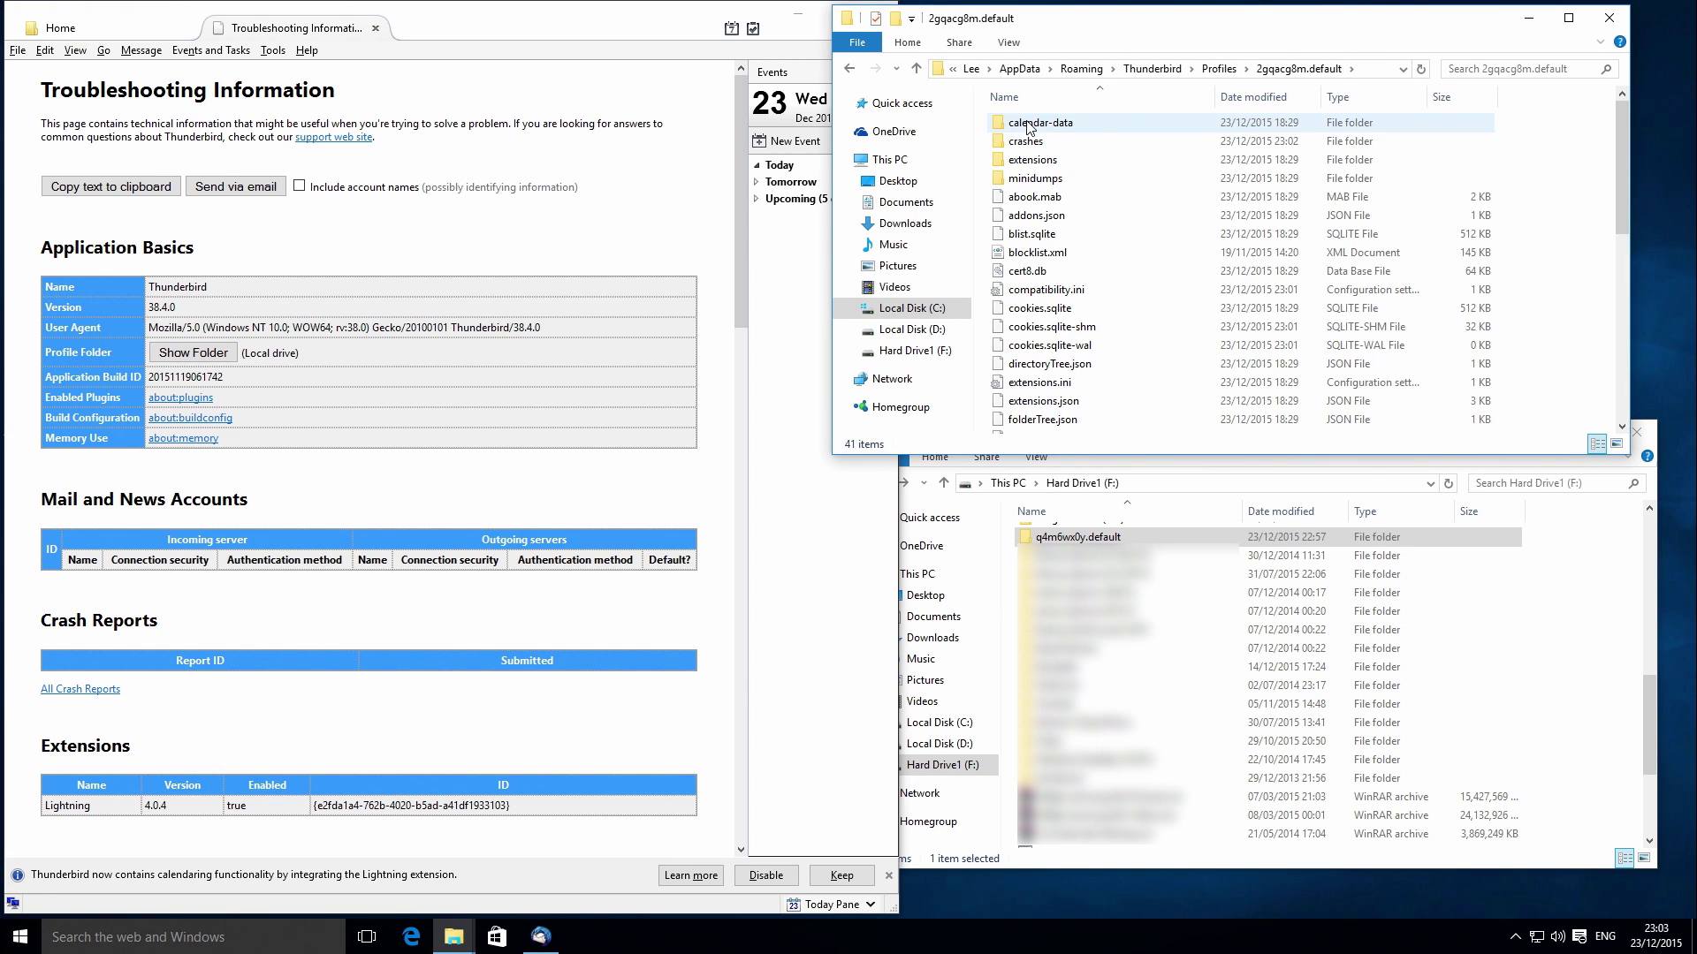
left_click(1600, 553)
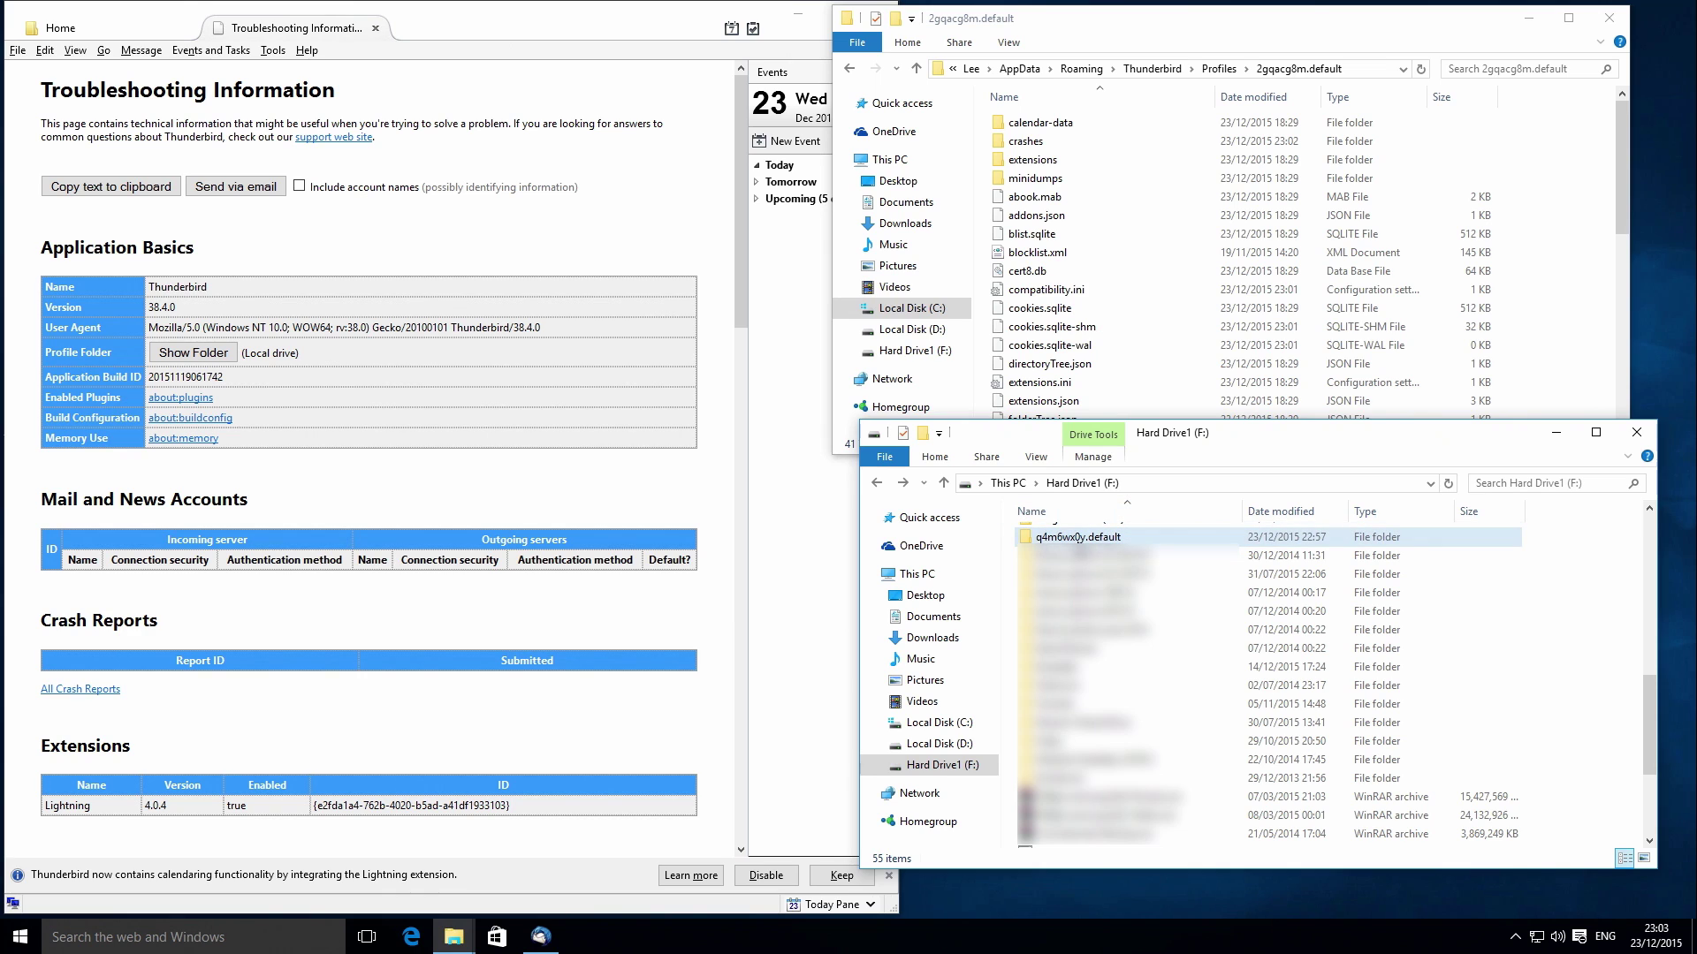
double_click(1084, 538)
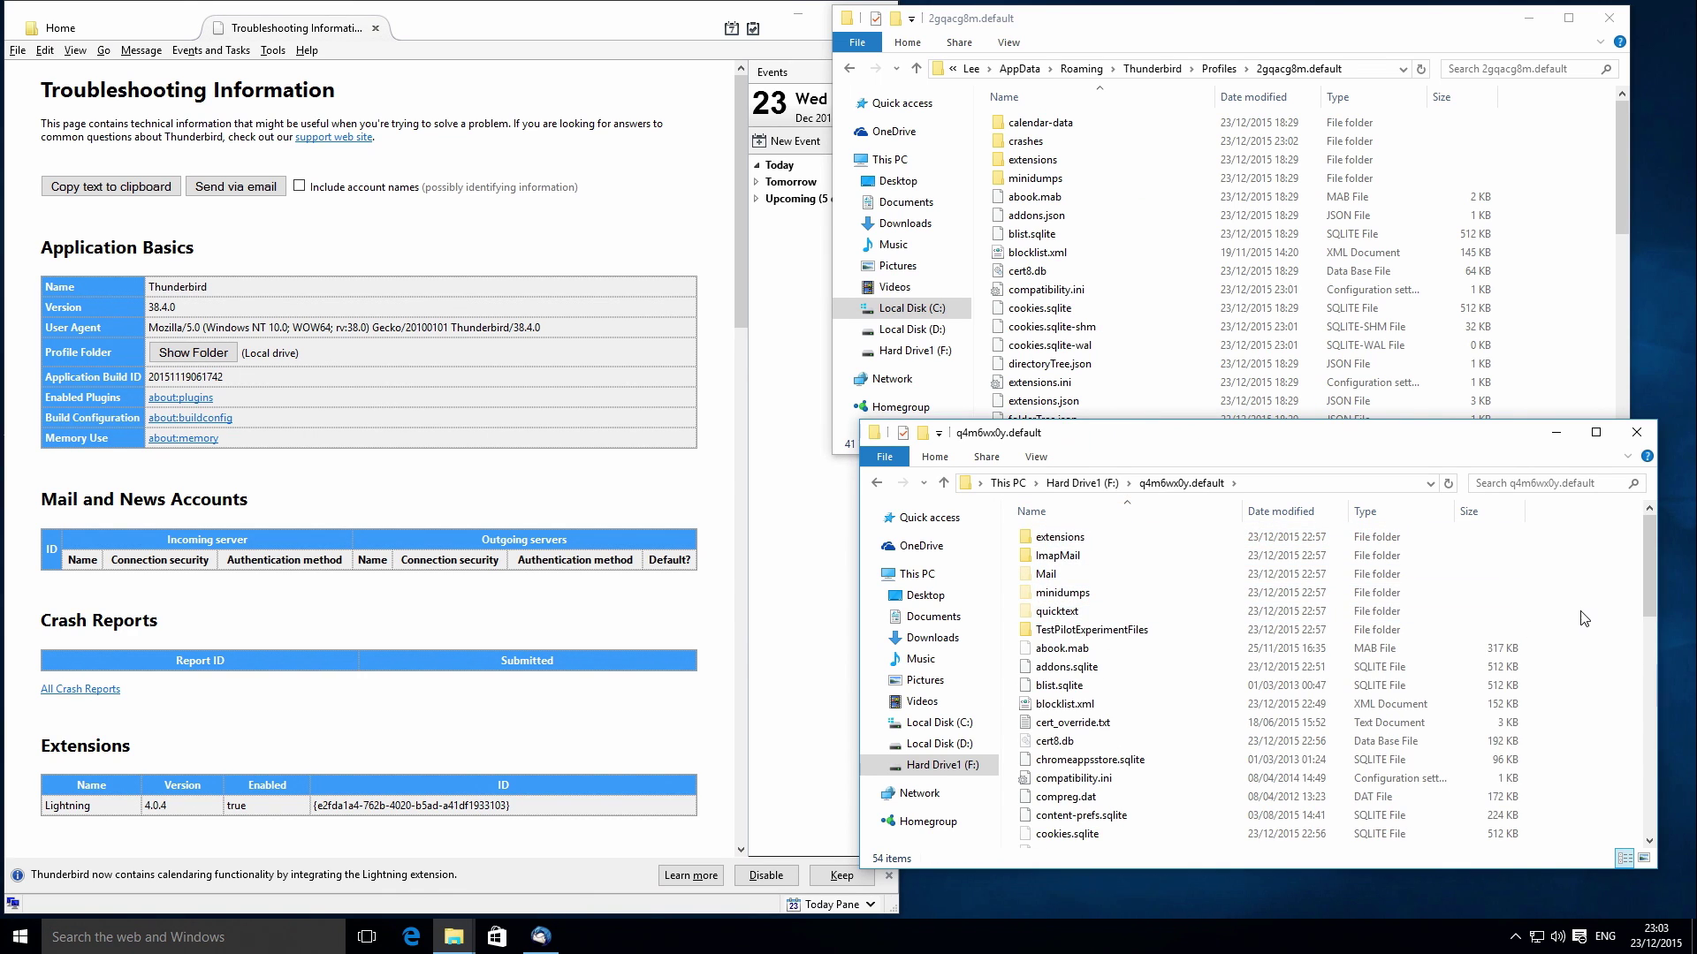
key("ctrl+a")
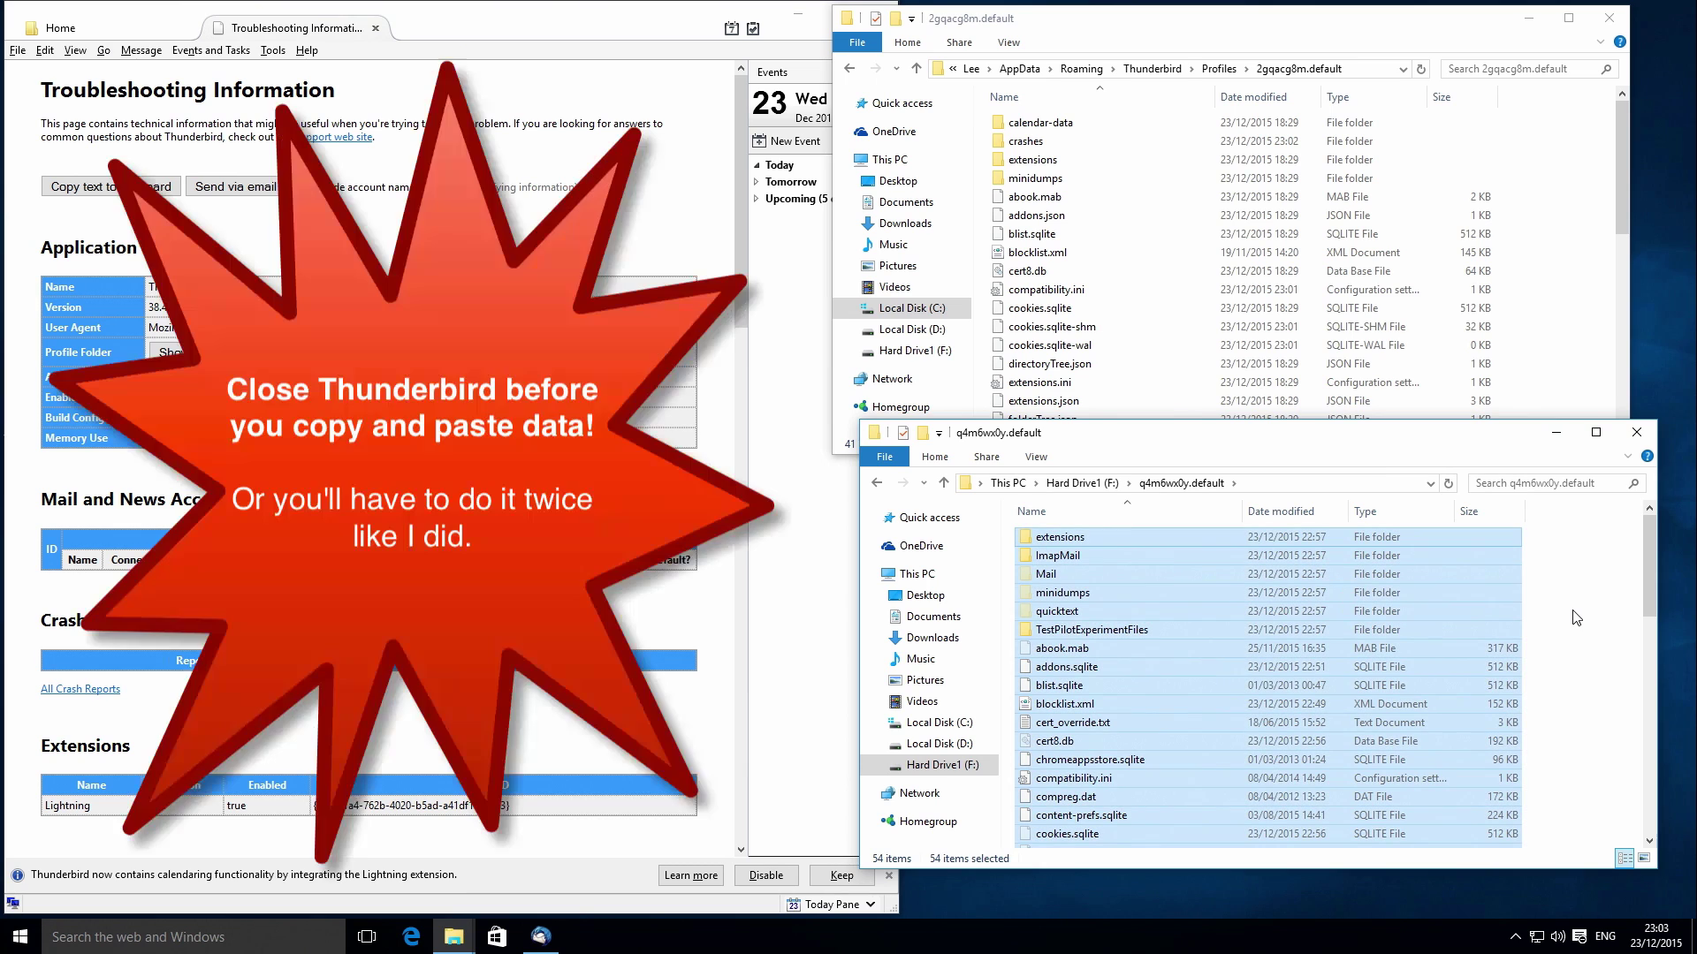
right_click(1182, 609)
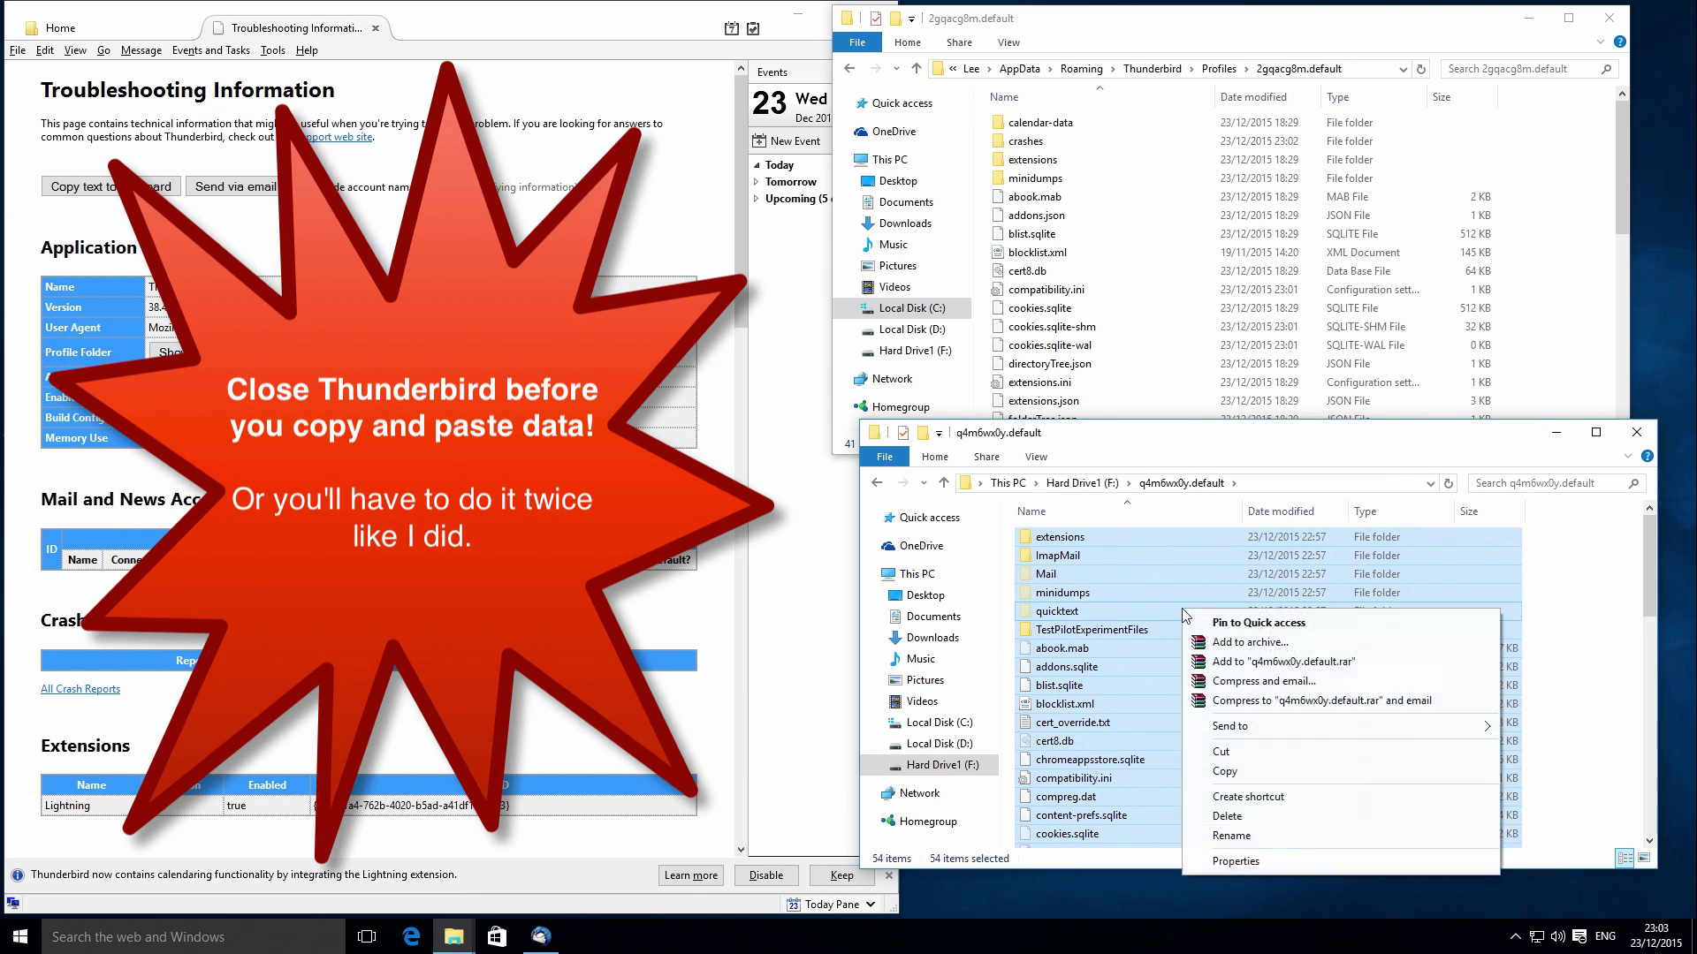
left_click(1250, 771)
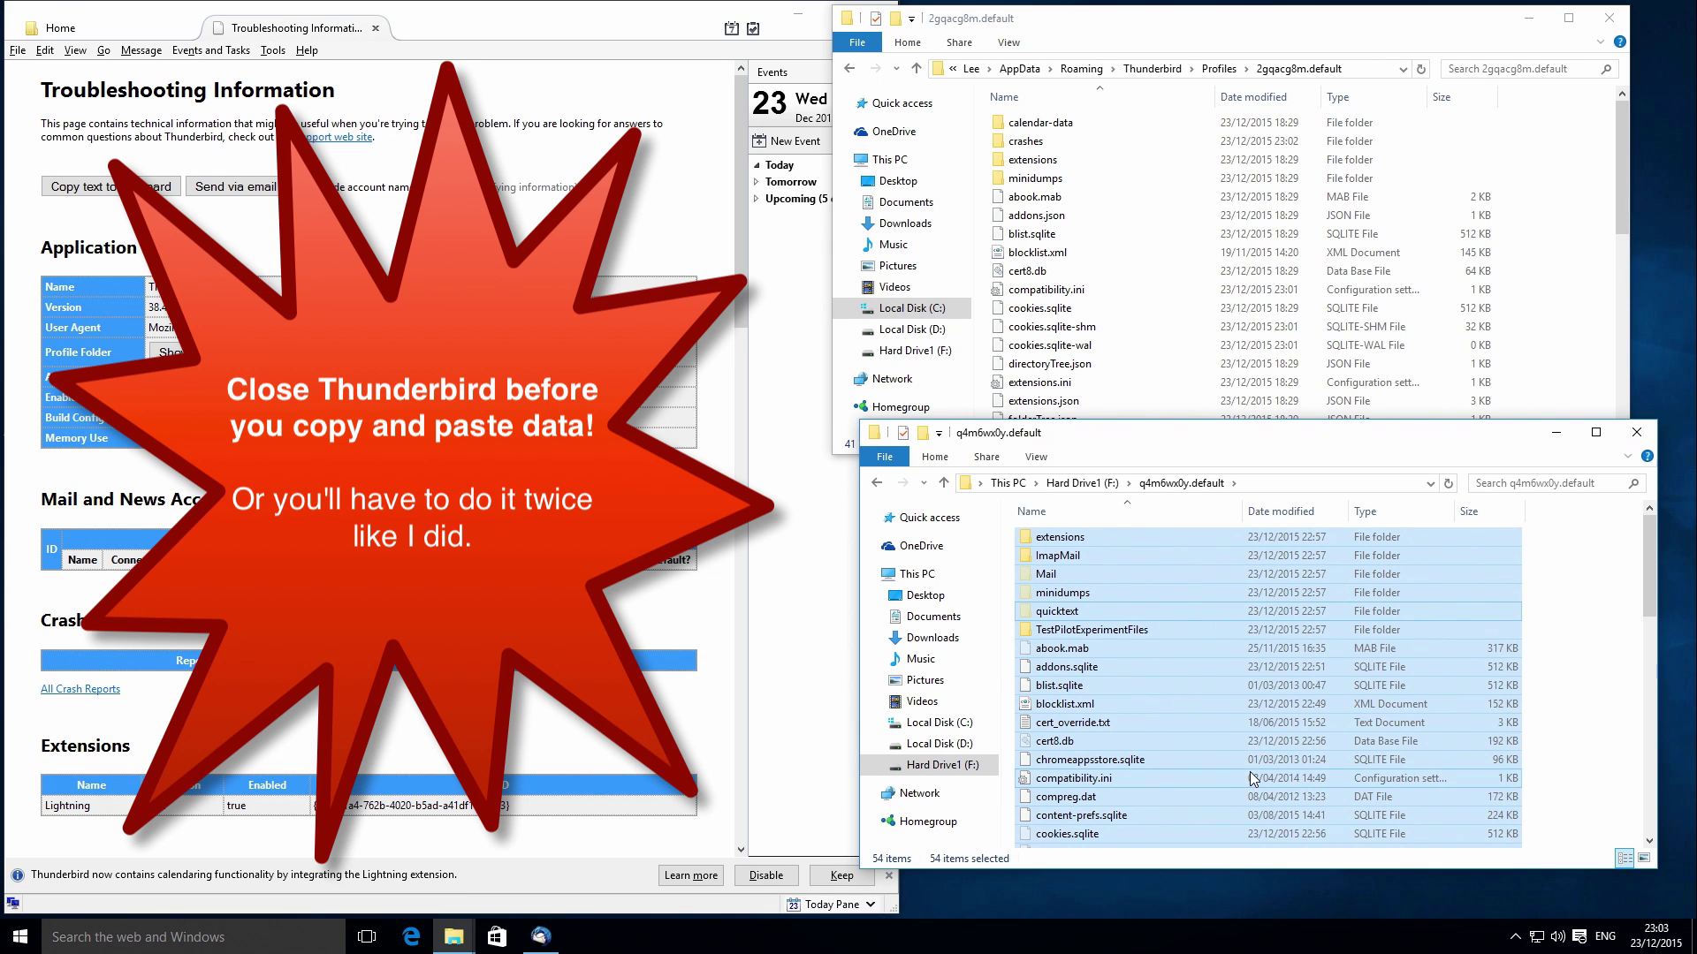
left_click(1569, 289)
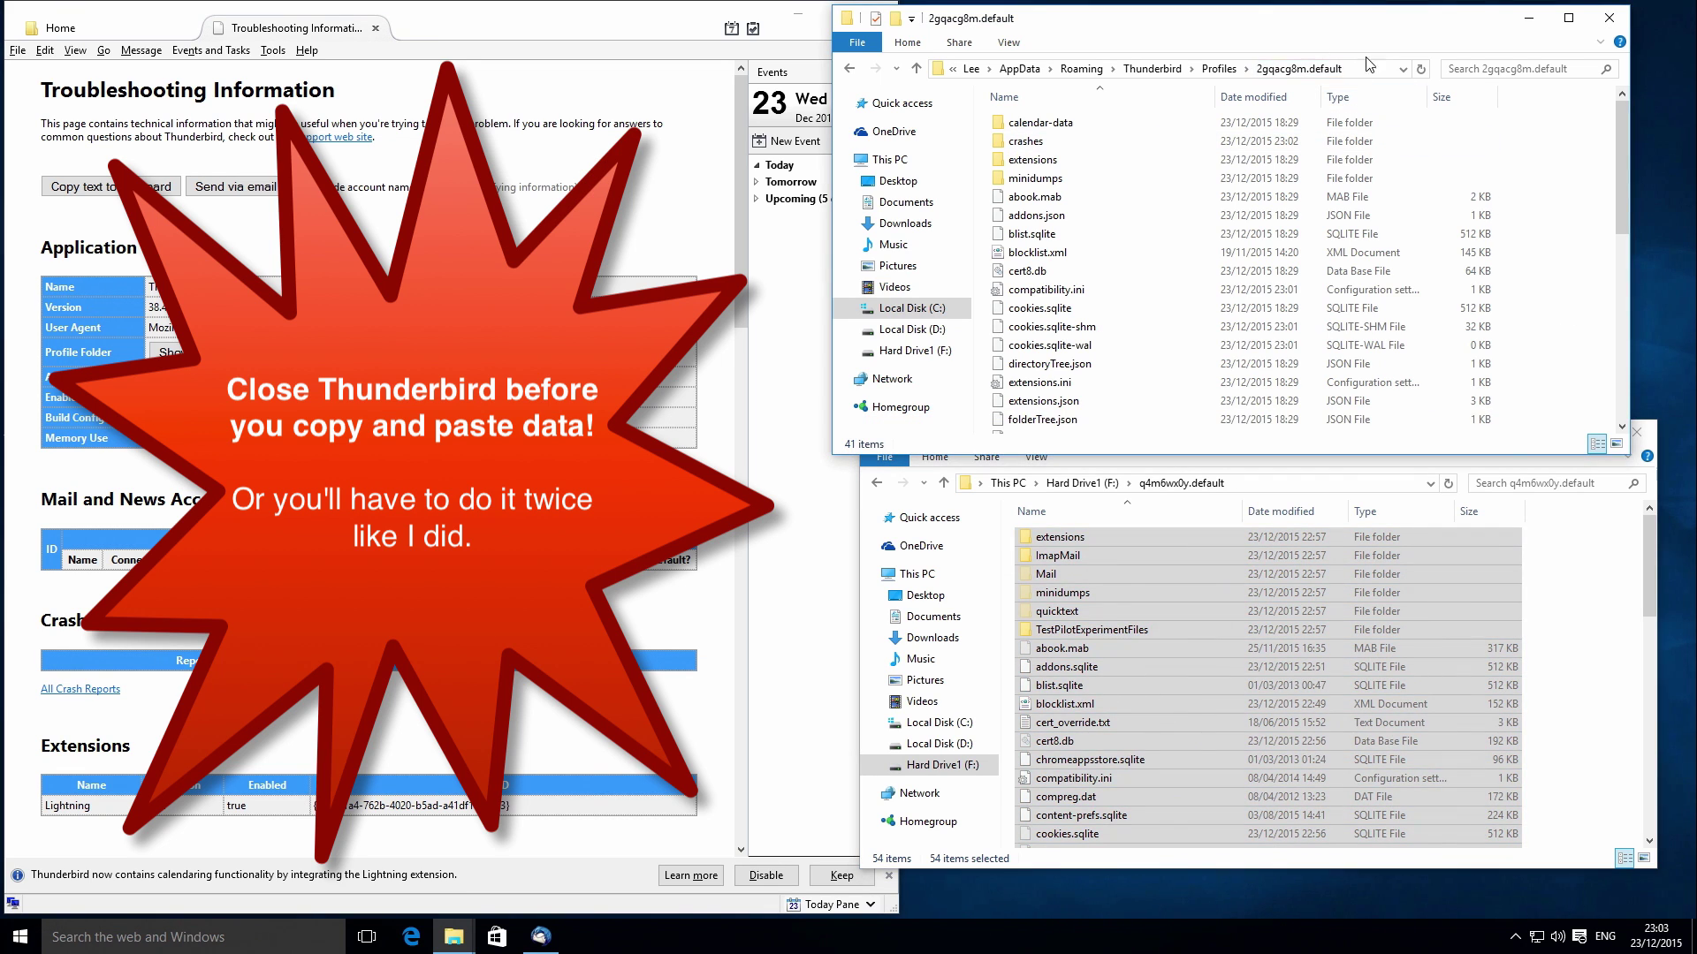
right_click(1549, 154)
Paste the backup files into 2gqacg8m.default, replacing the same-named files
left_click(1518, 298)
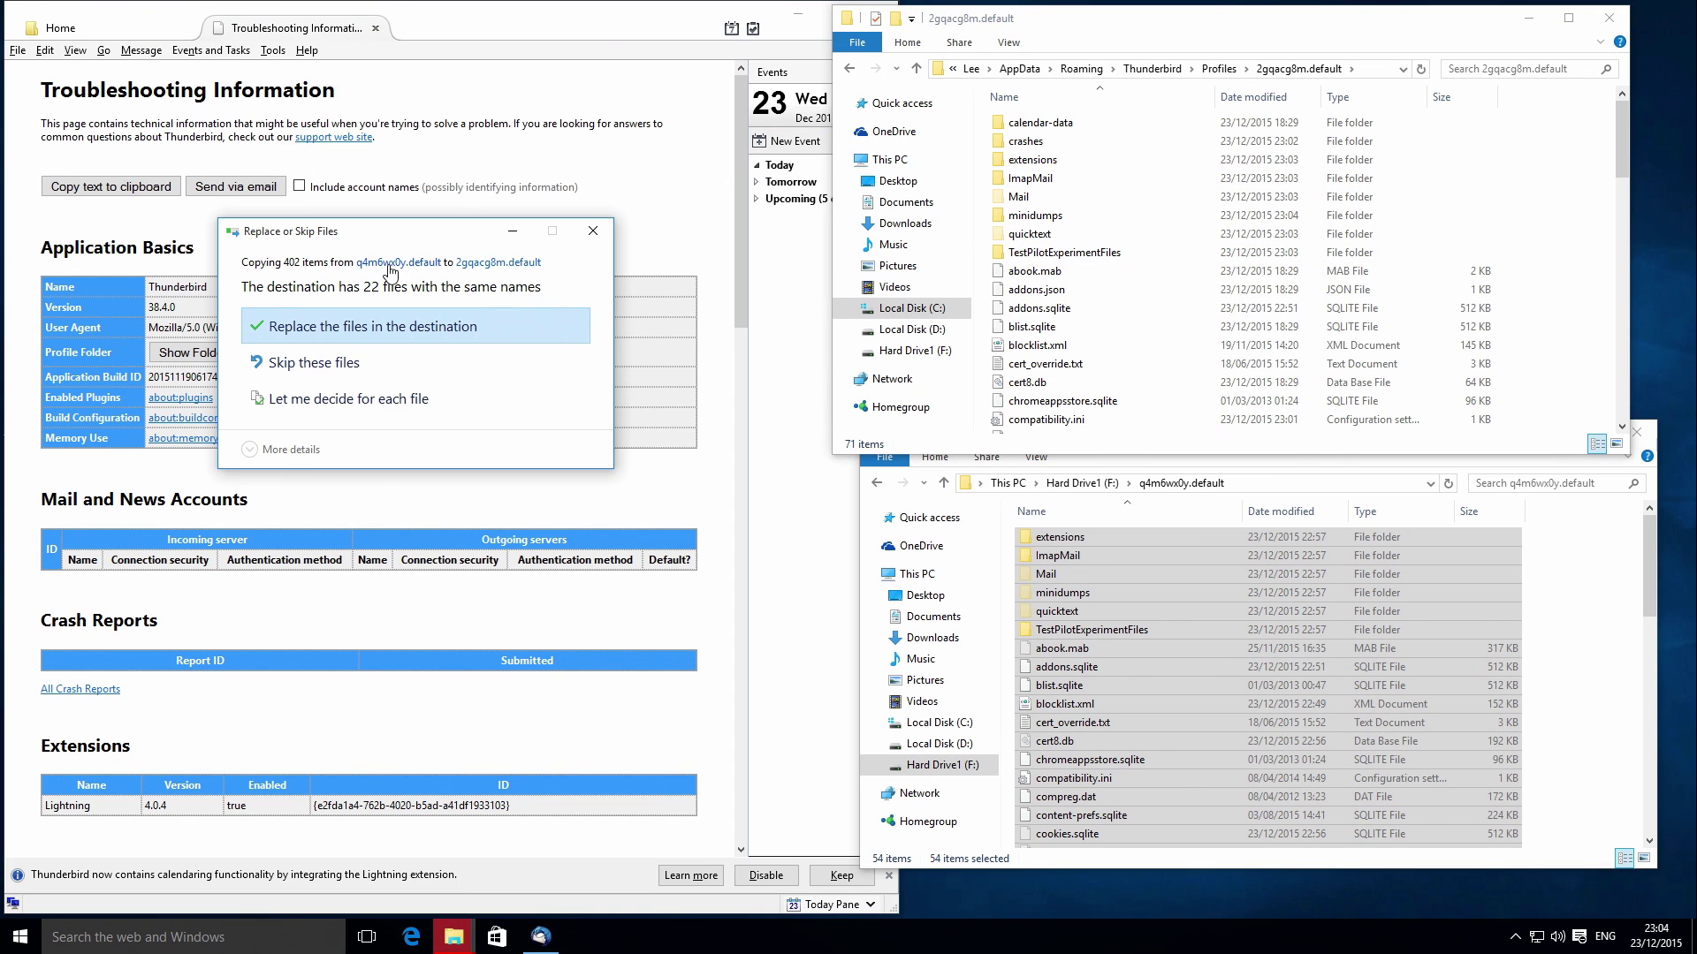
left_click(347, 335)
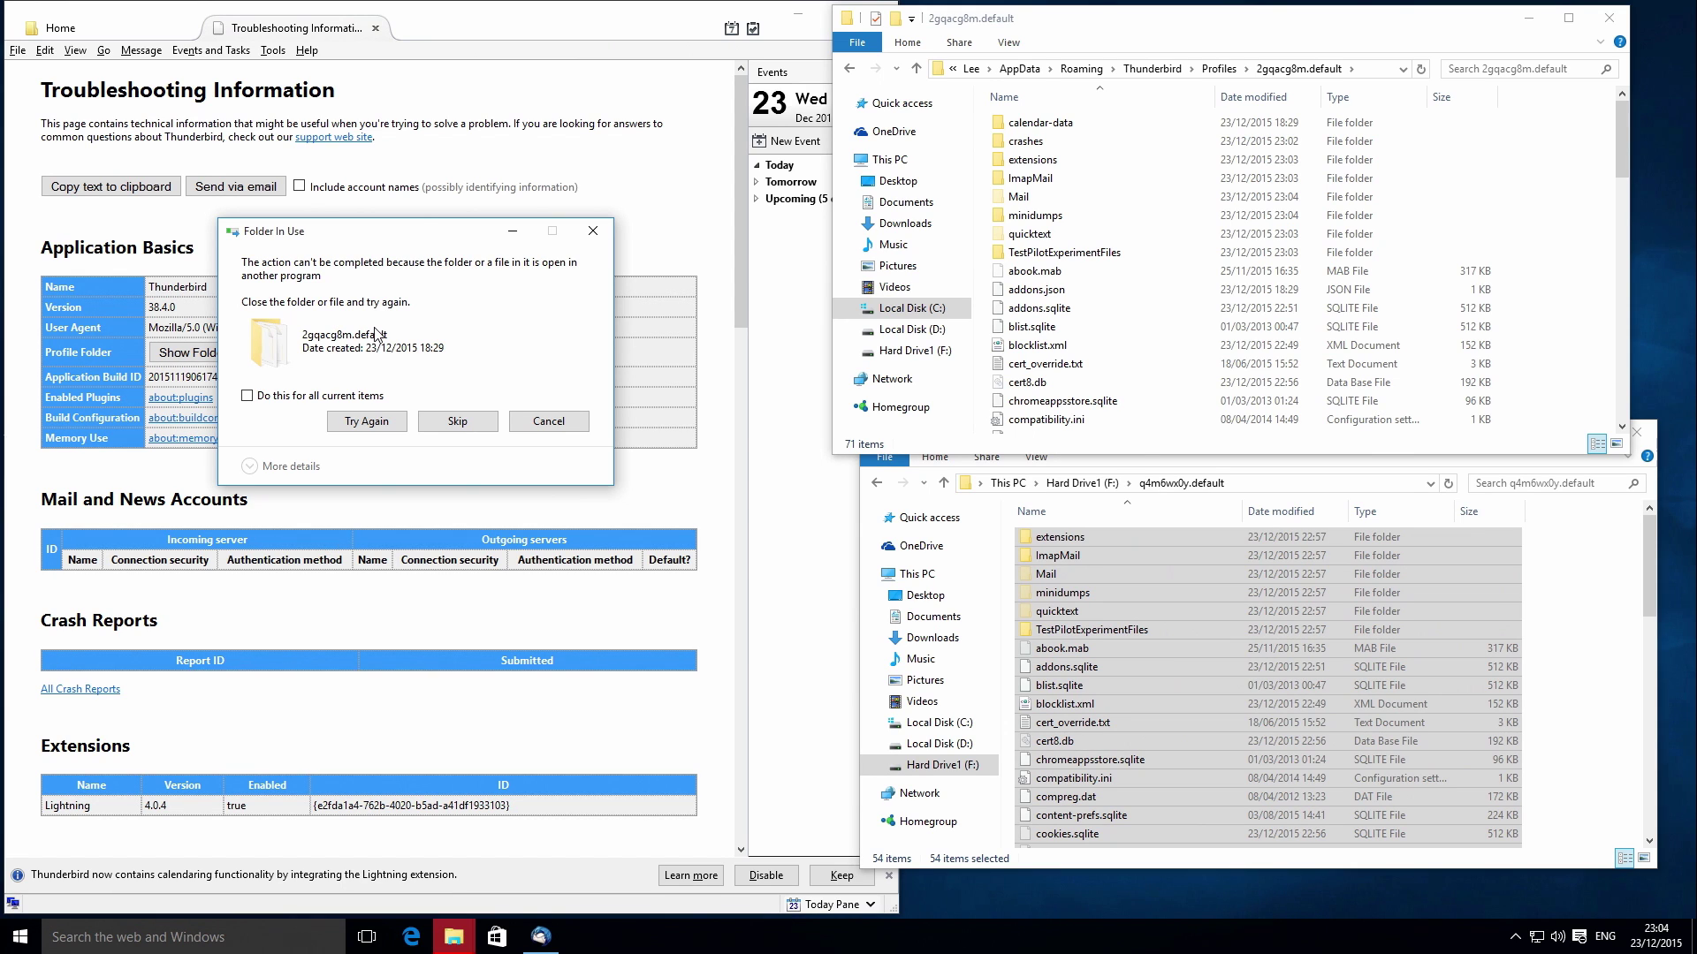
left_click(575, 25)
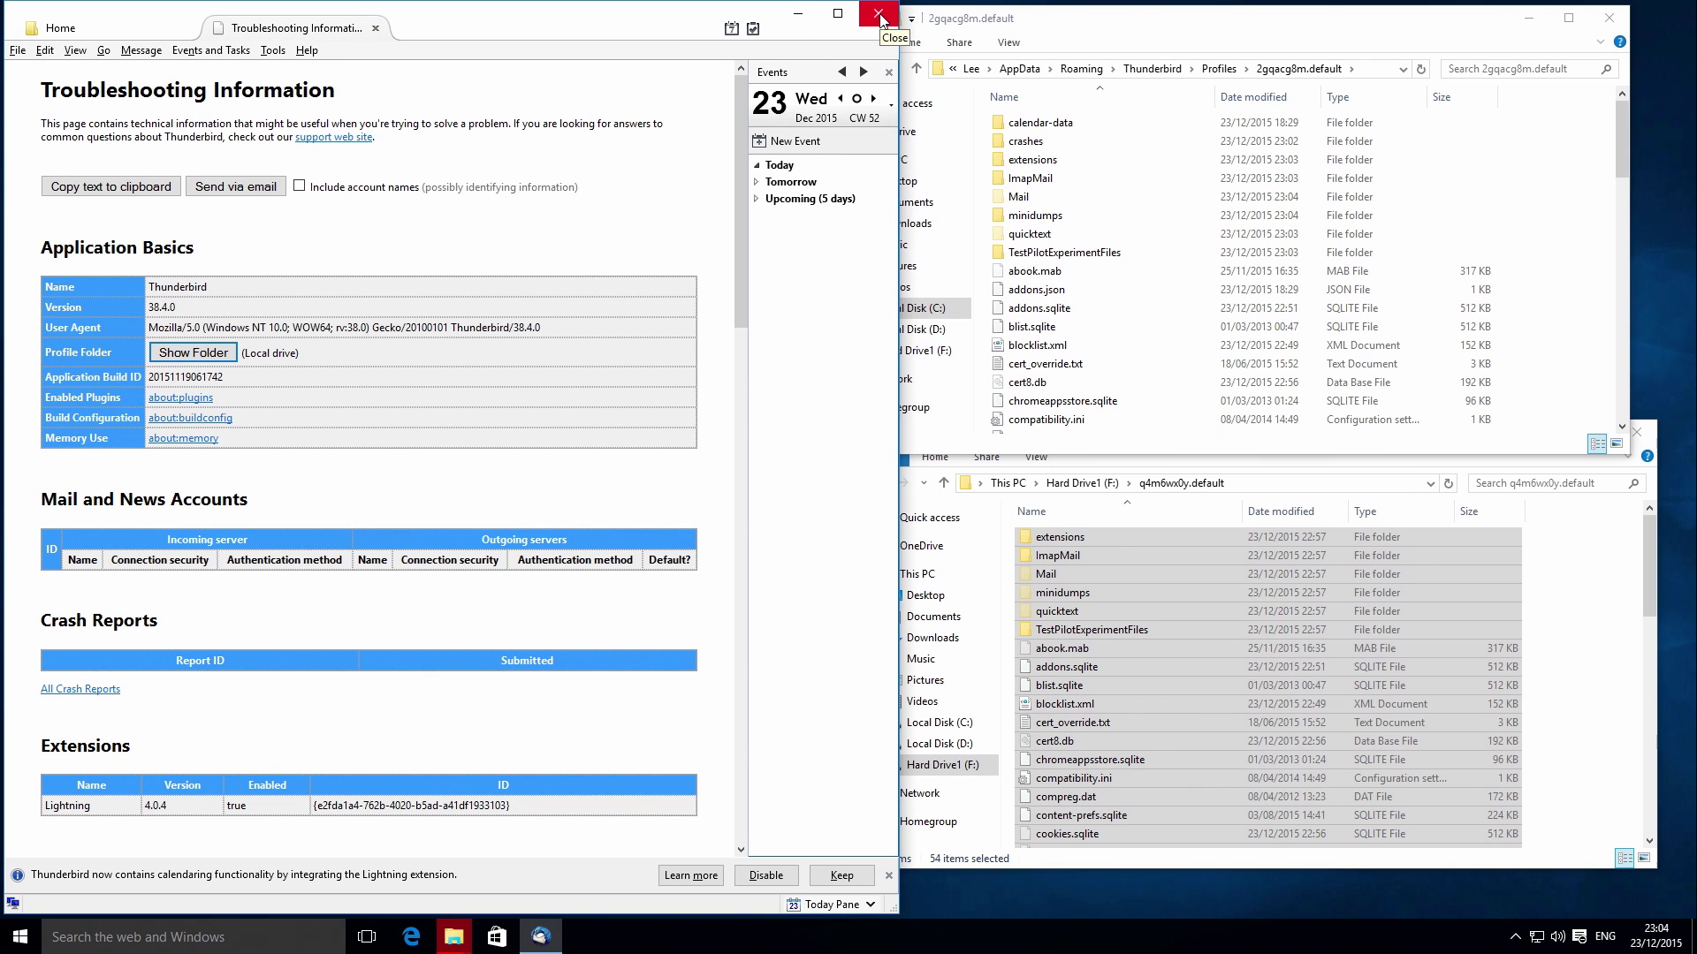
Quit Thunderbird and retry the copy that was blocked
left_click(878, 15)
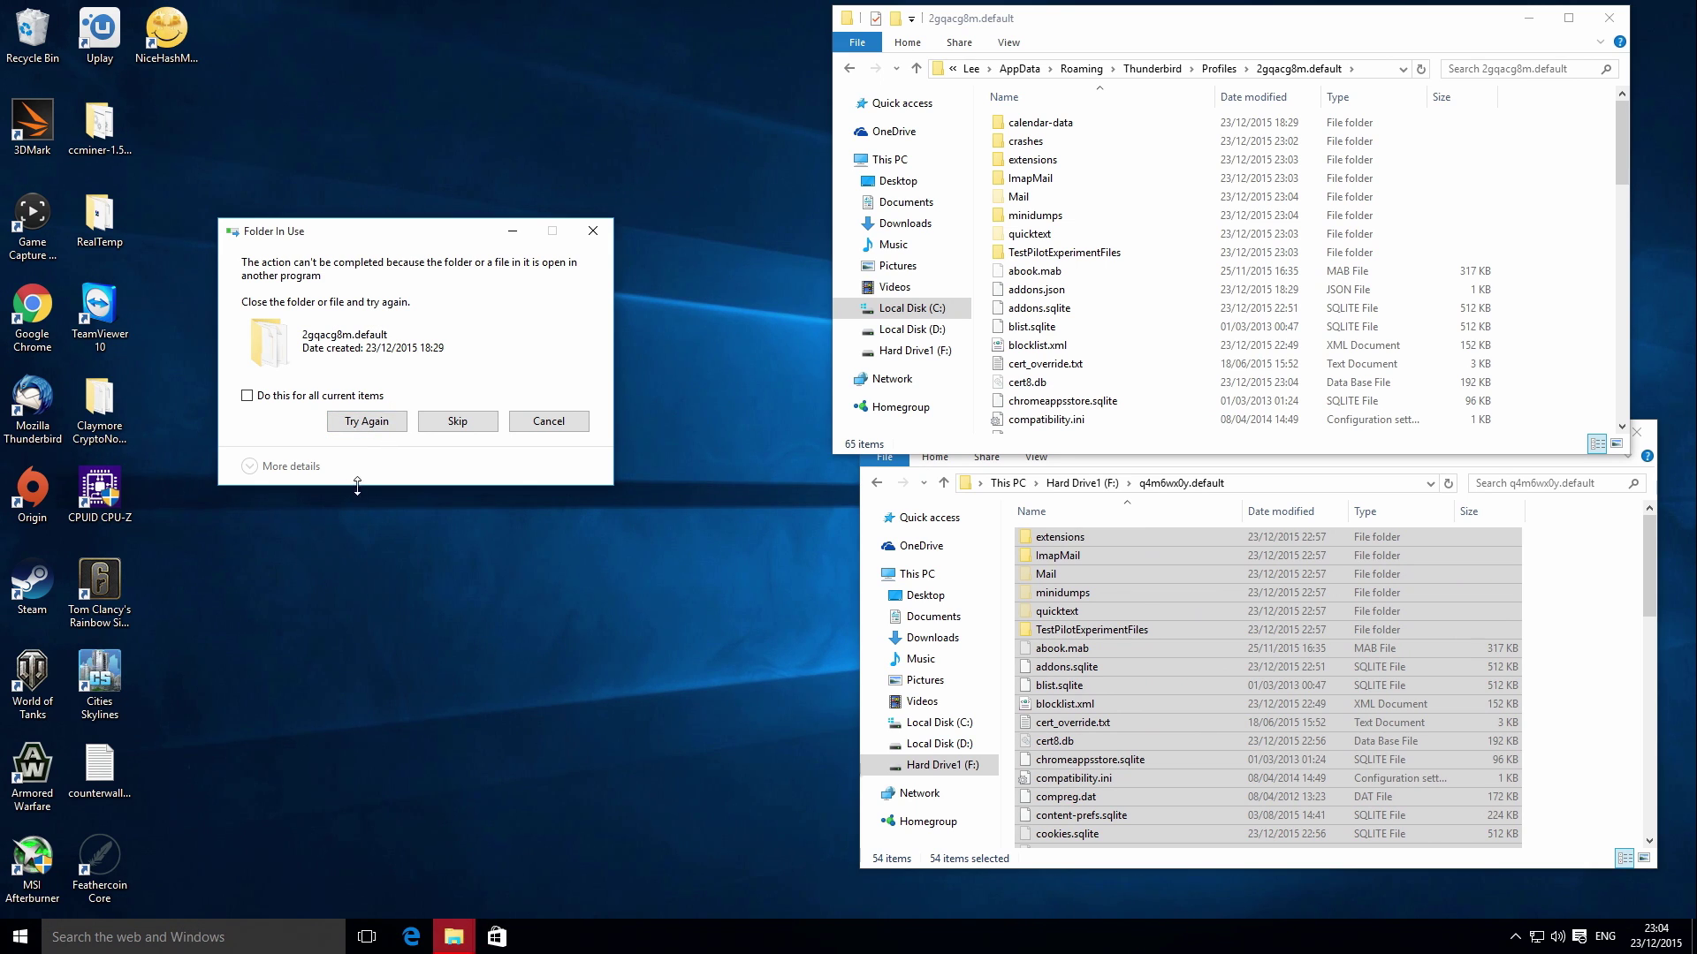
left_click(367, 422)
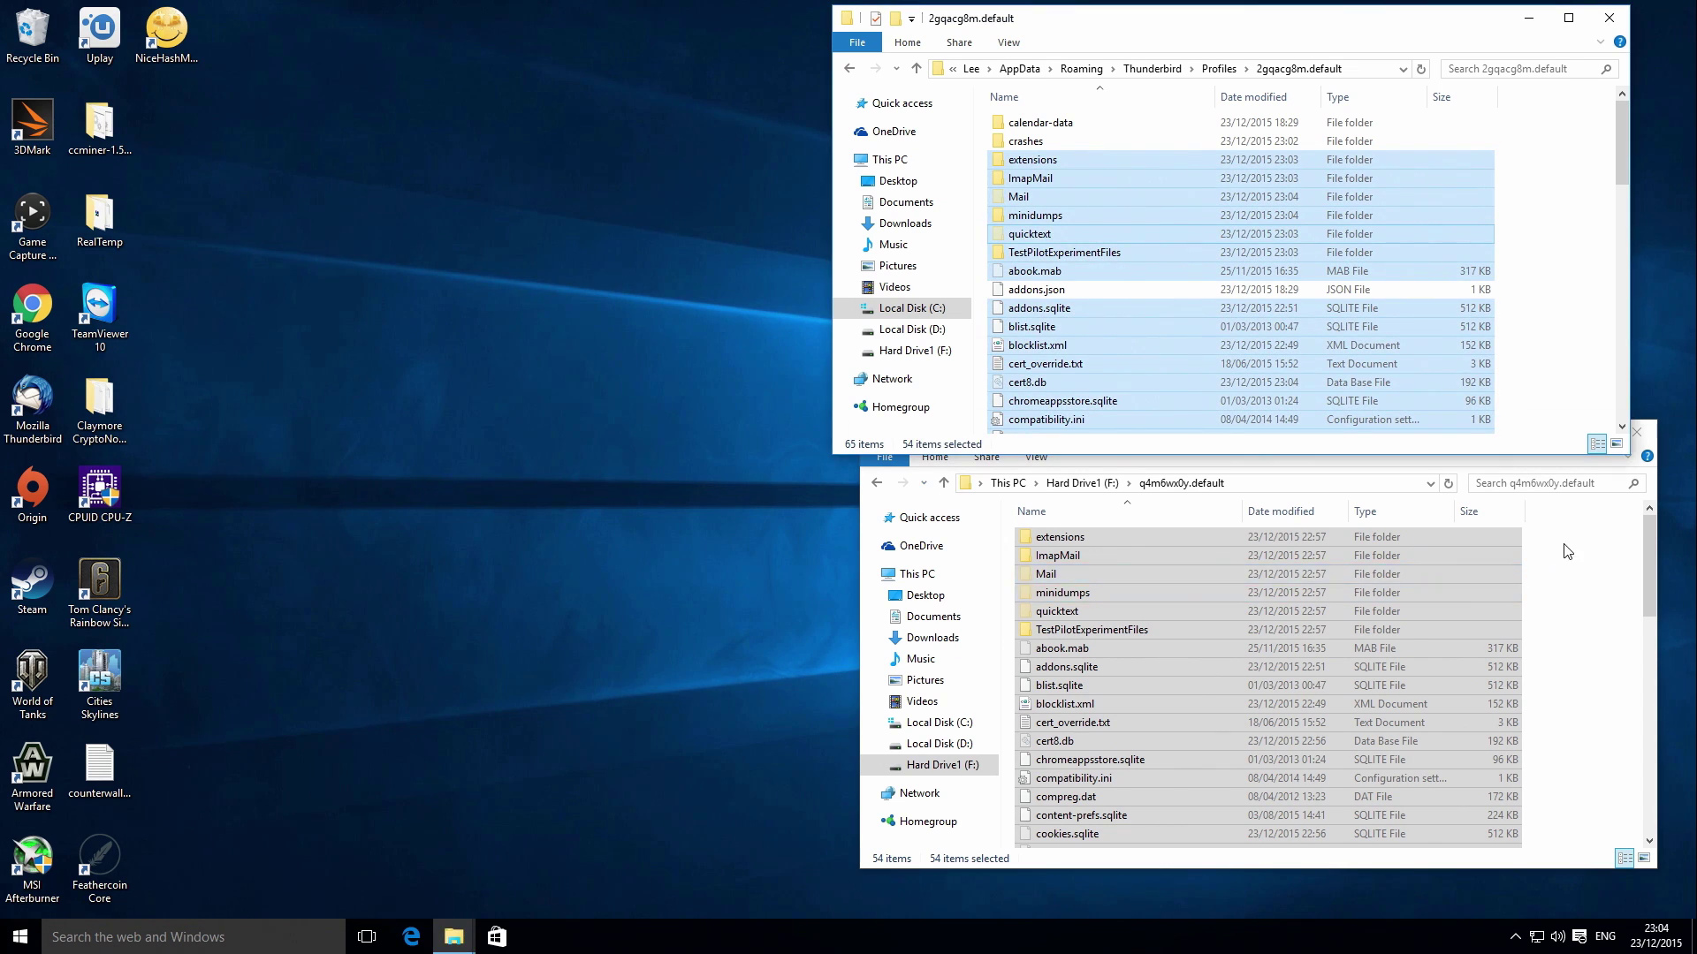
left_click(1547, 566)
left_click(1575, 289)
left_click(1590, 645)
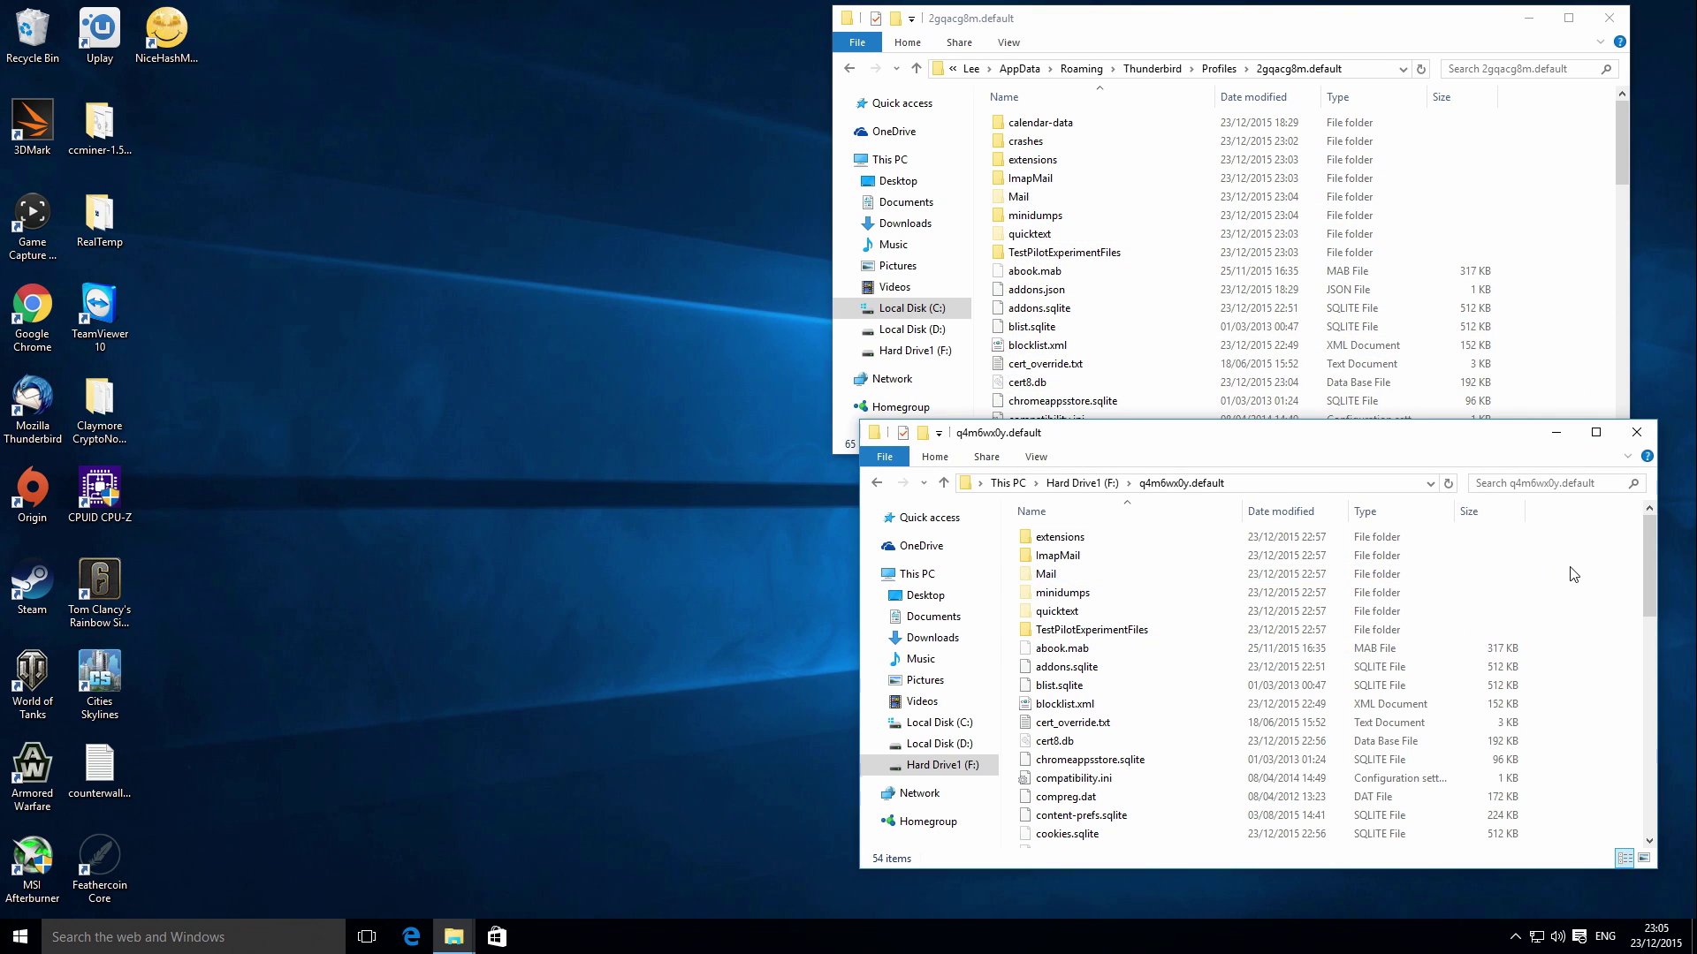
Copy all 54 backup items into 2gqacg8m.default, replacing the same-named files
key("ctrl+a")
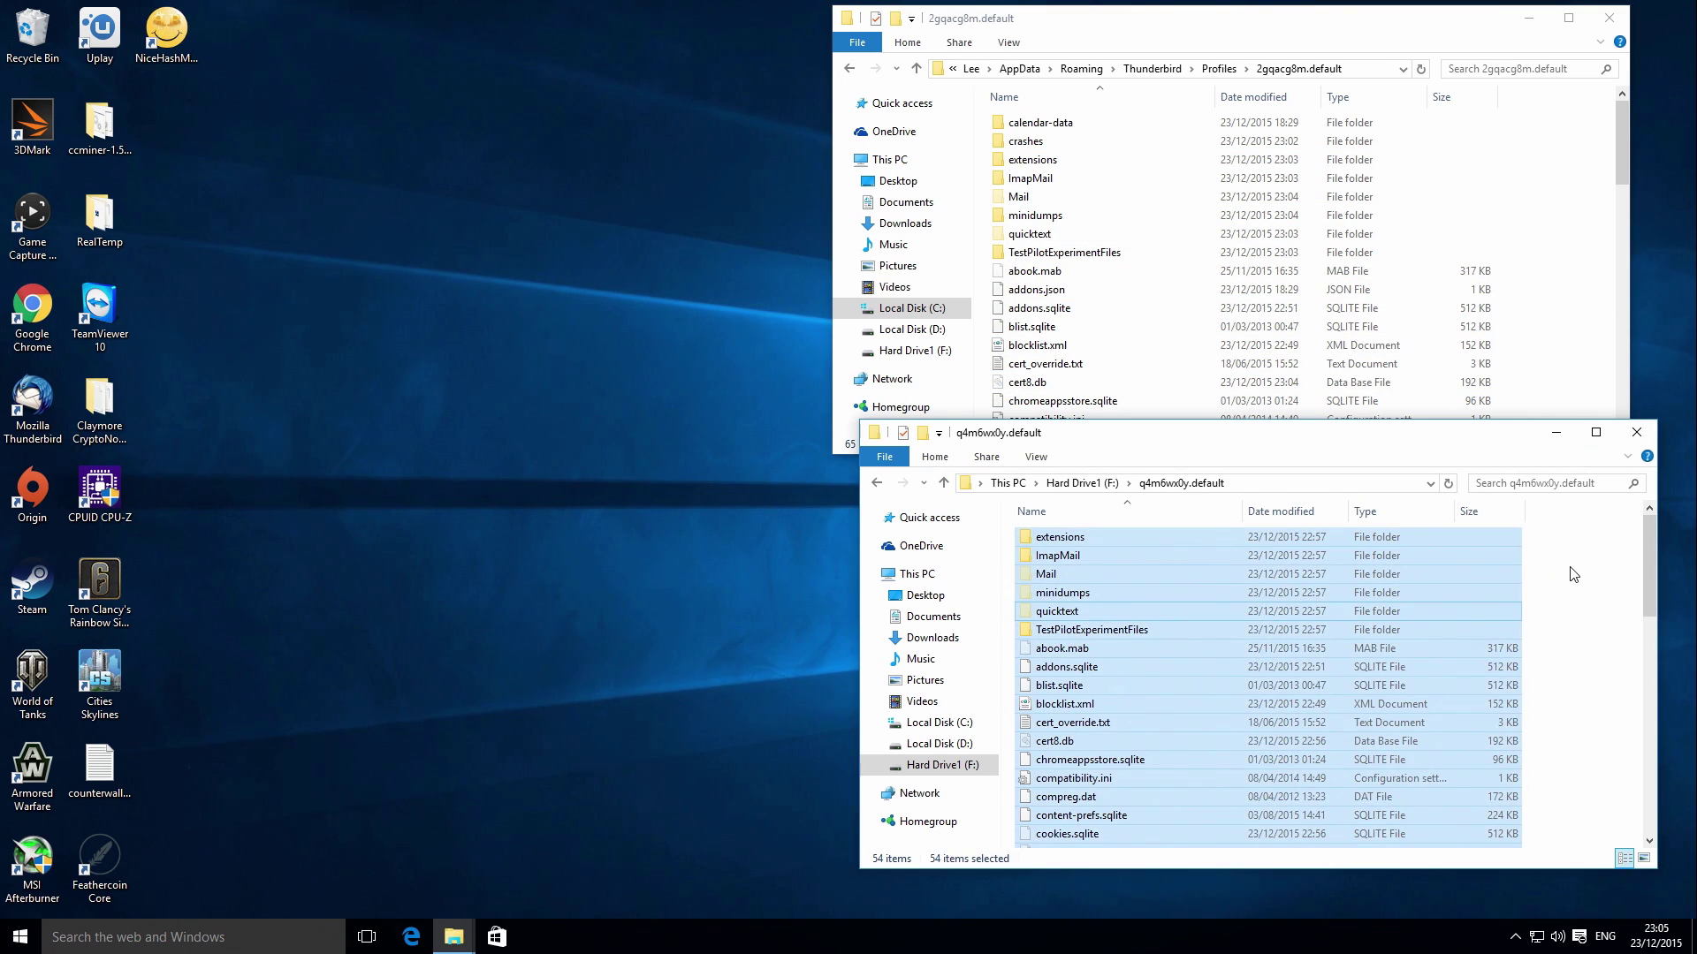
right_click(1442, 613)
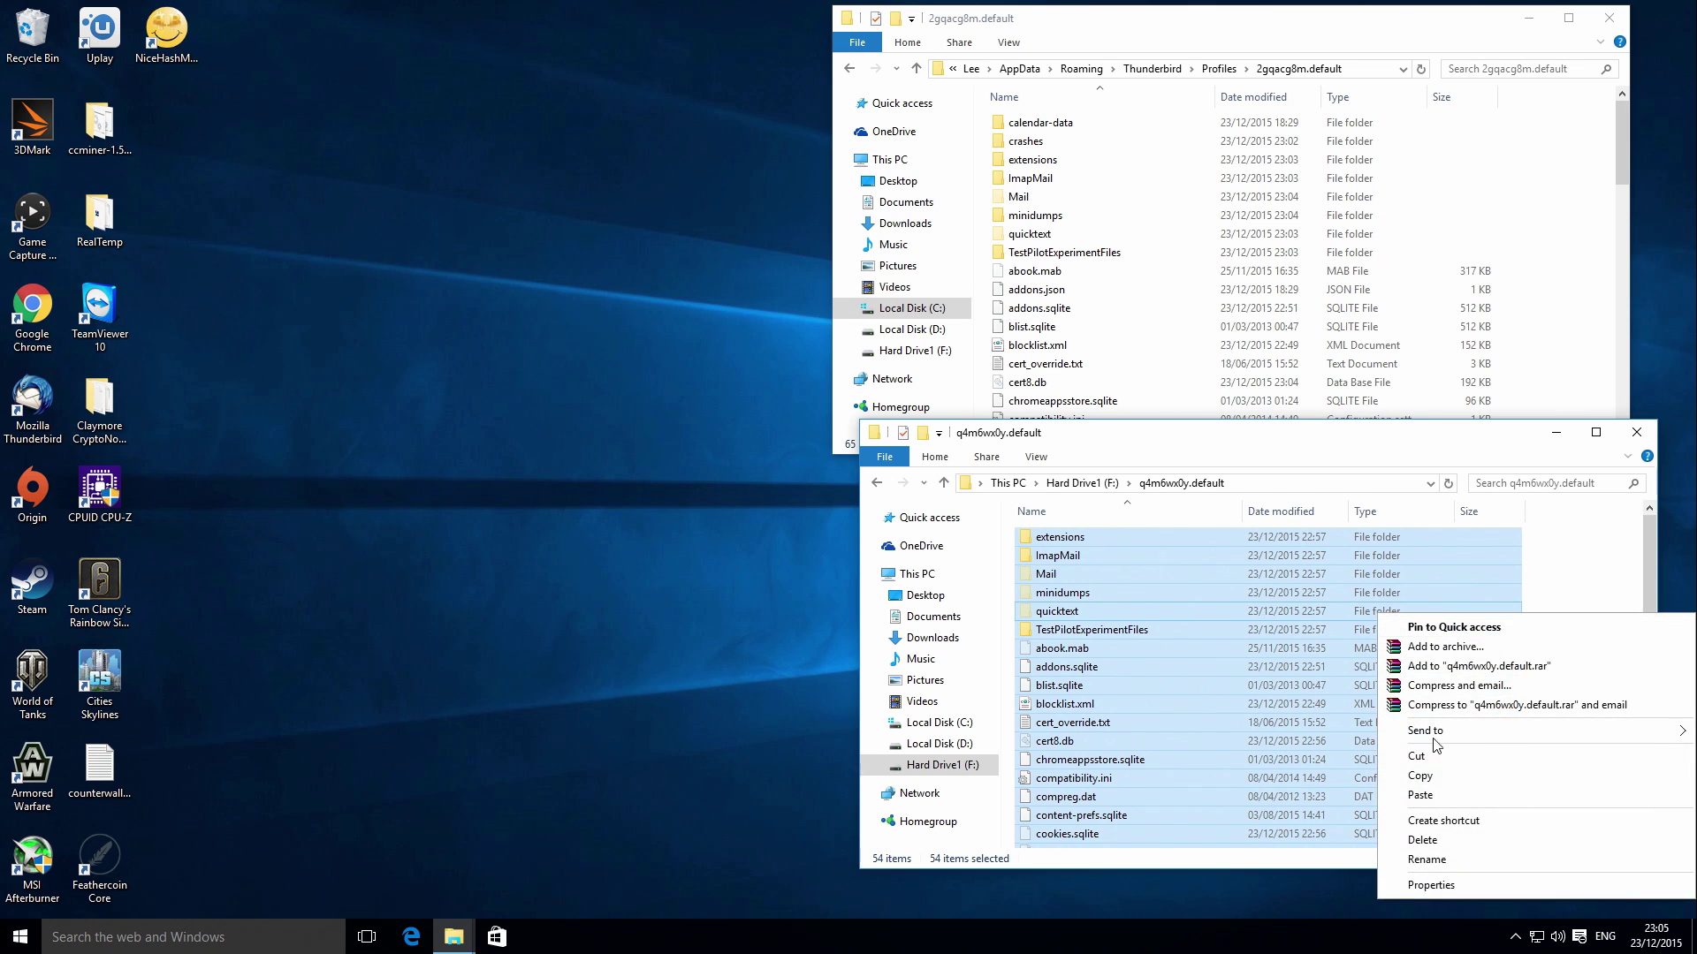
left_click(1420, 775)
left_click(1545, 334)
right_click(1545, 334)
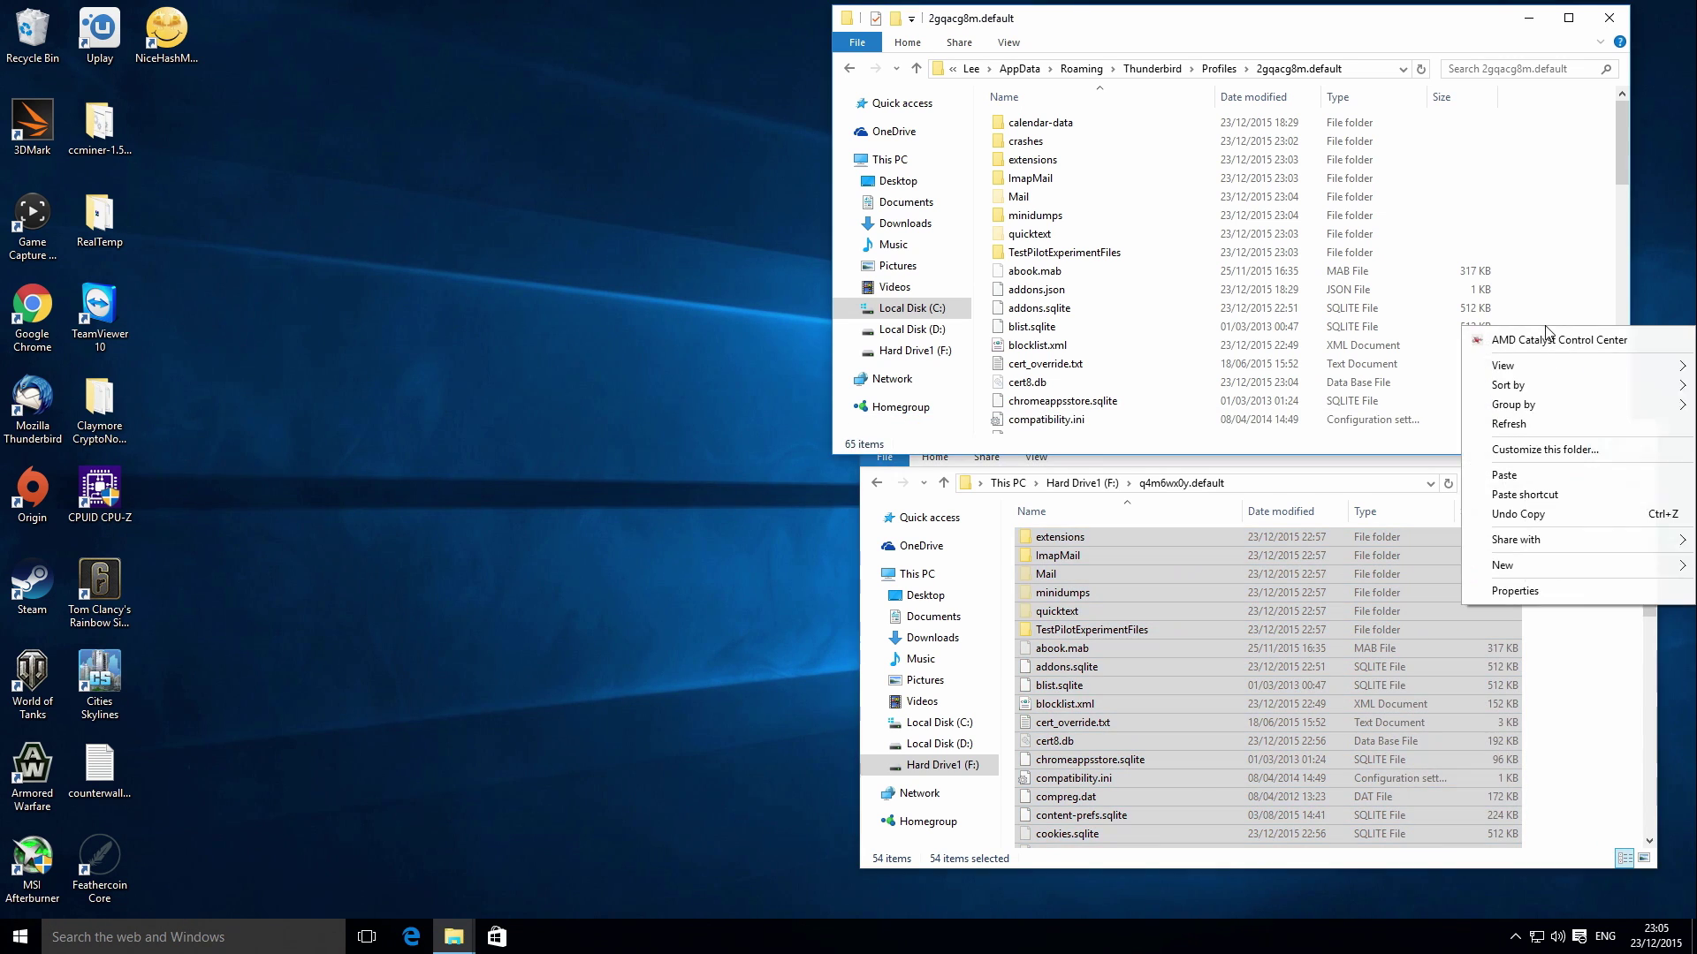
left_click(1524, 478)
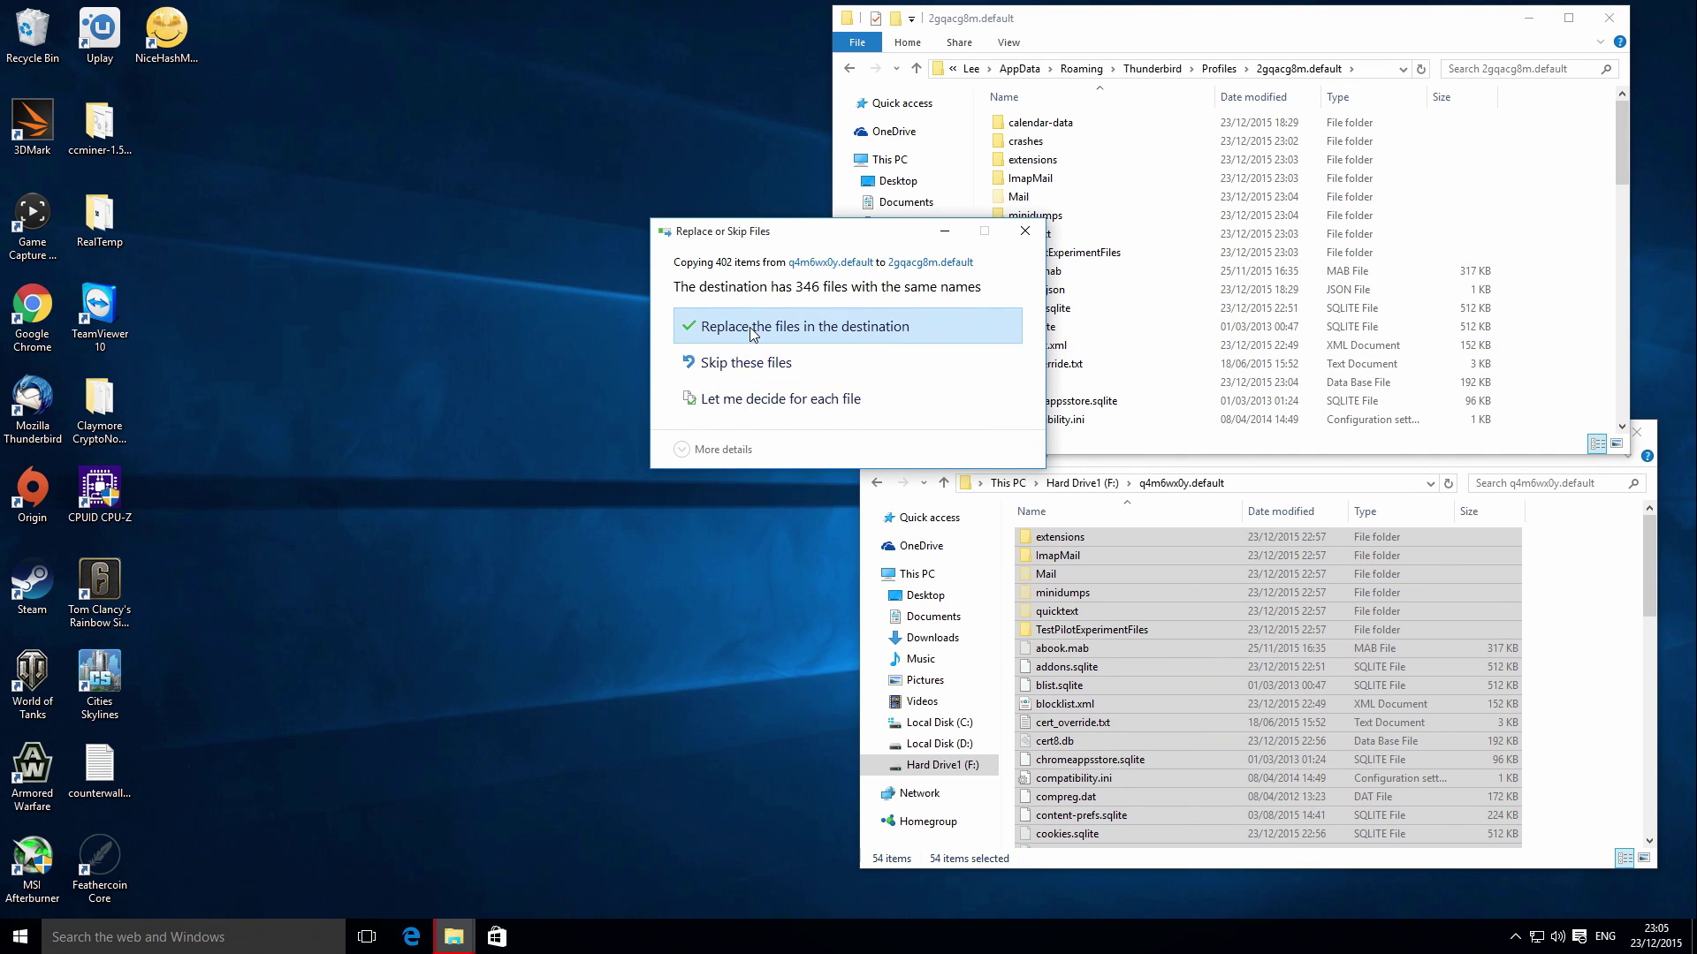
left_click(749, 327)
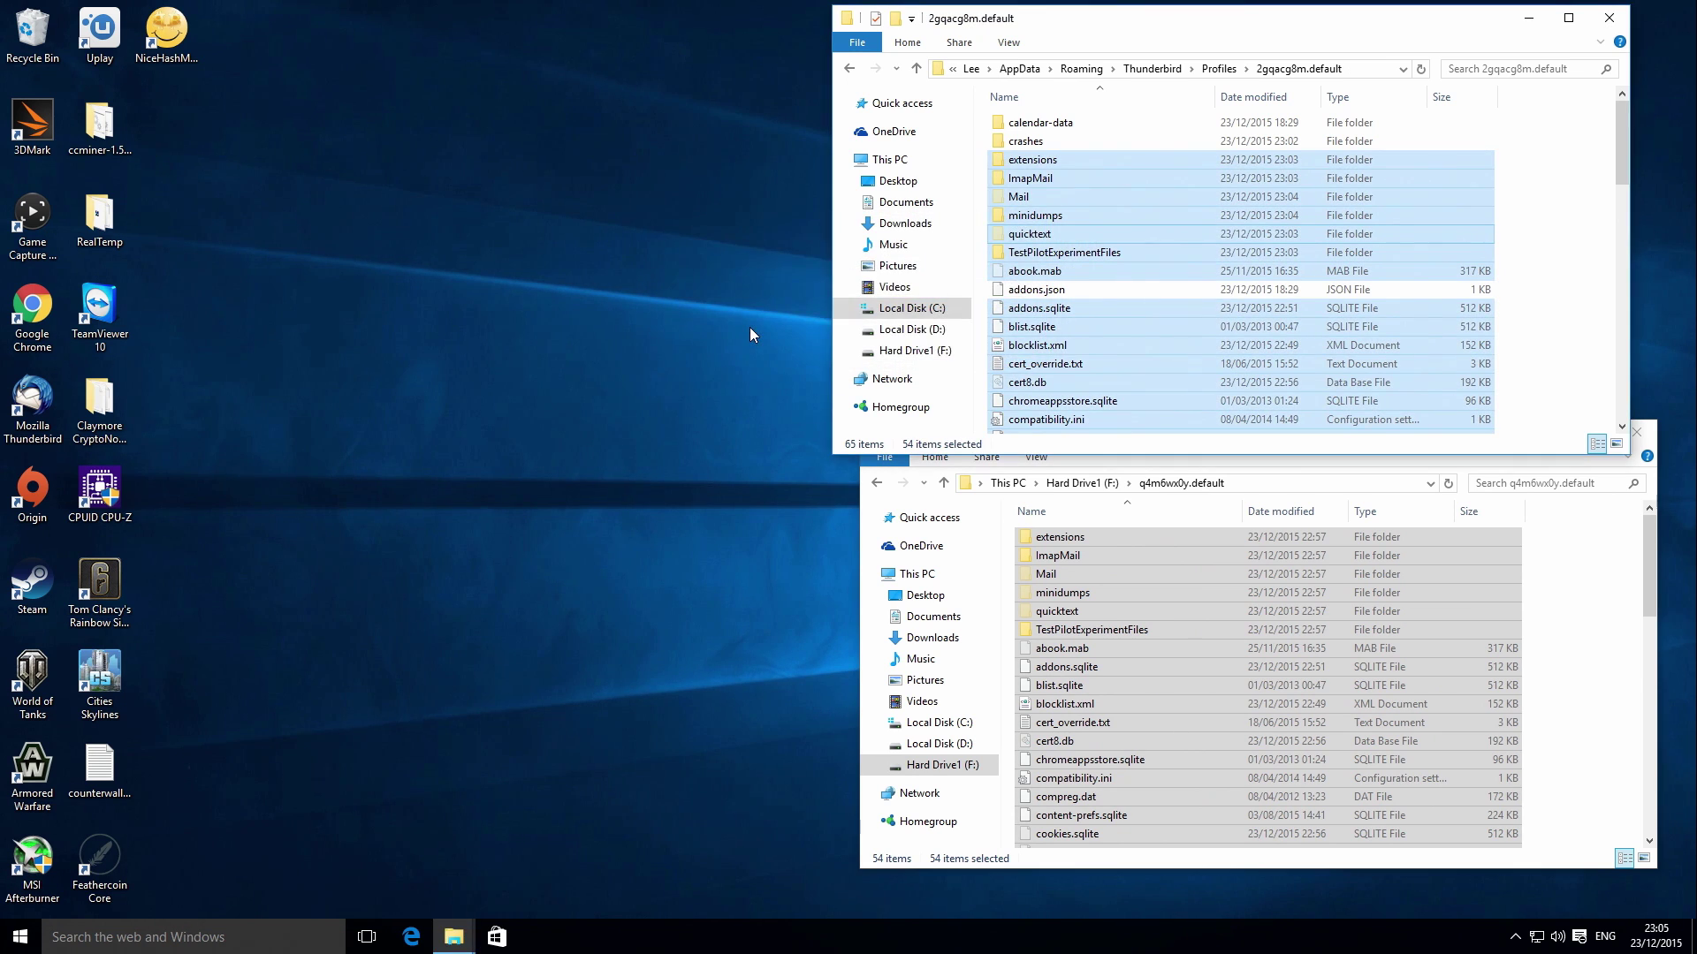
Launch Thunderbird from its desktop shortcut to load the restored profile
left_click(1569, 256)
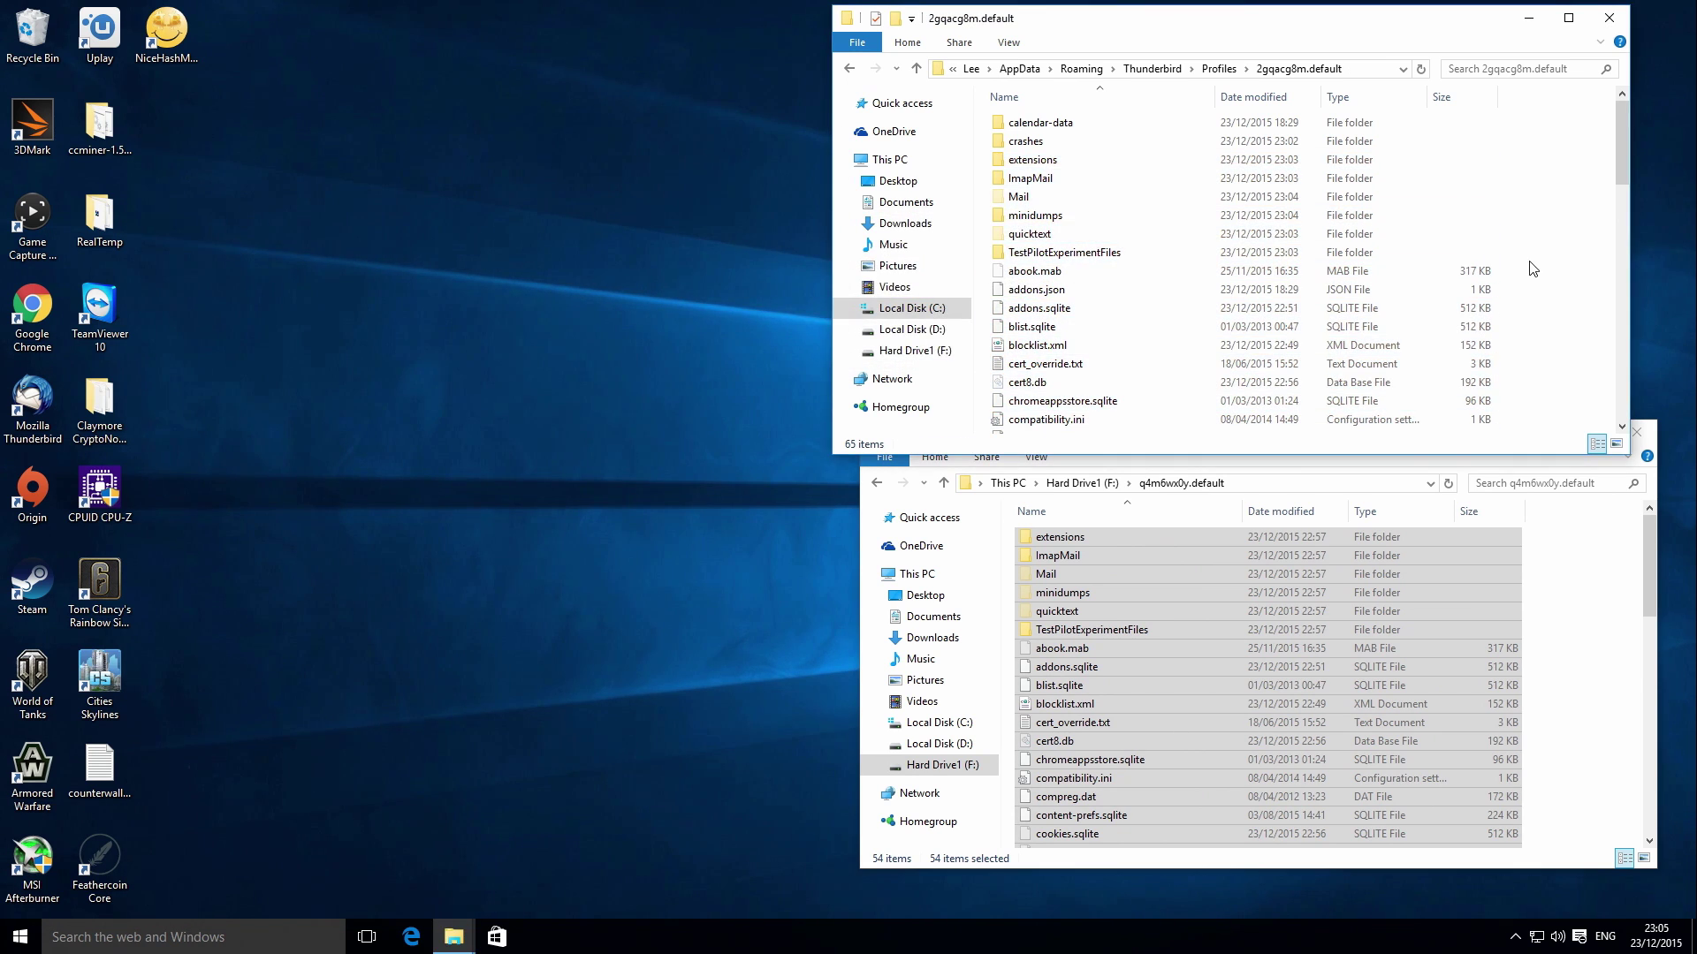
left_click(483, 318)
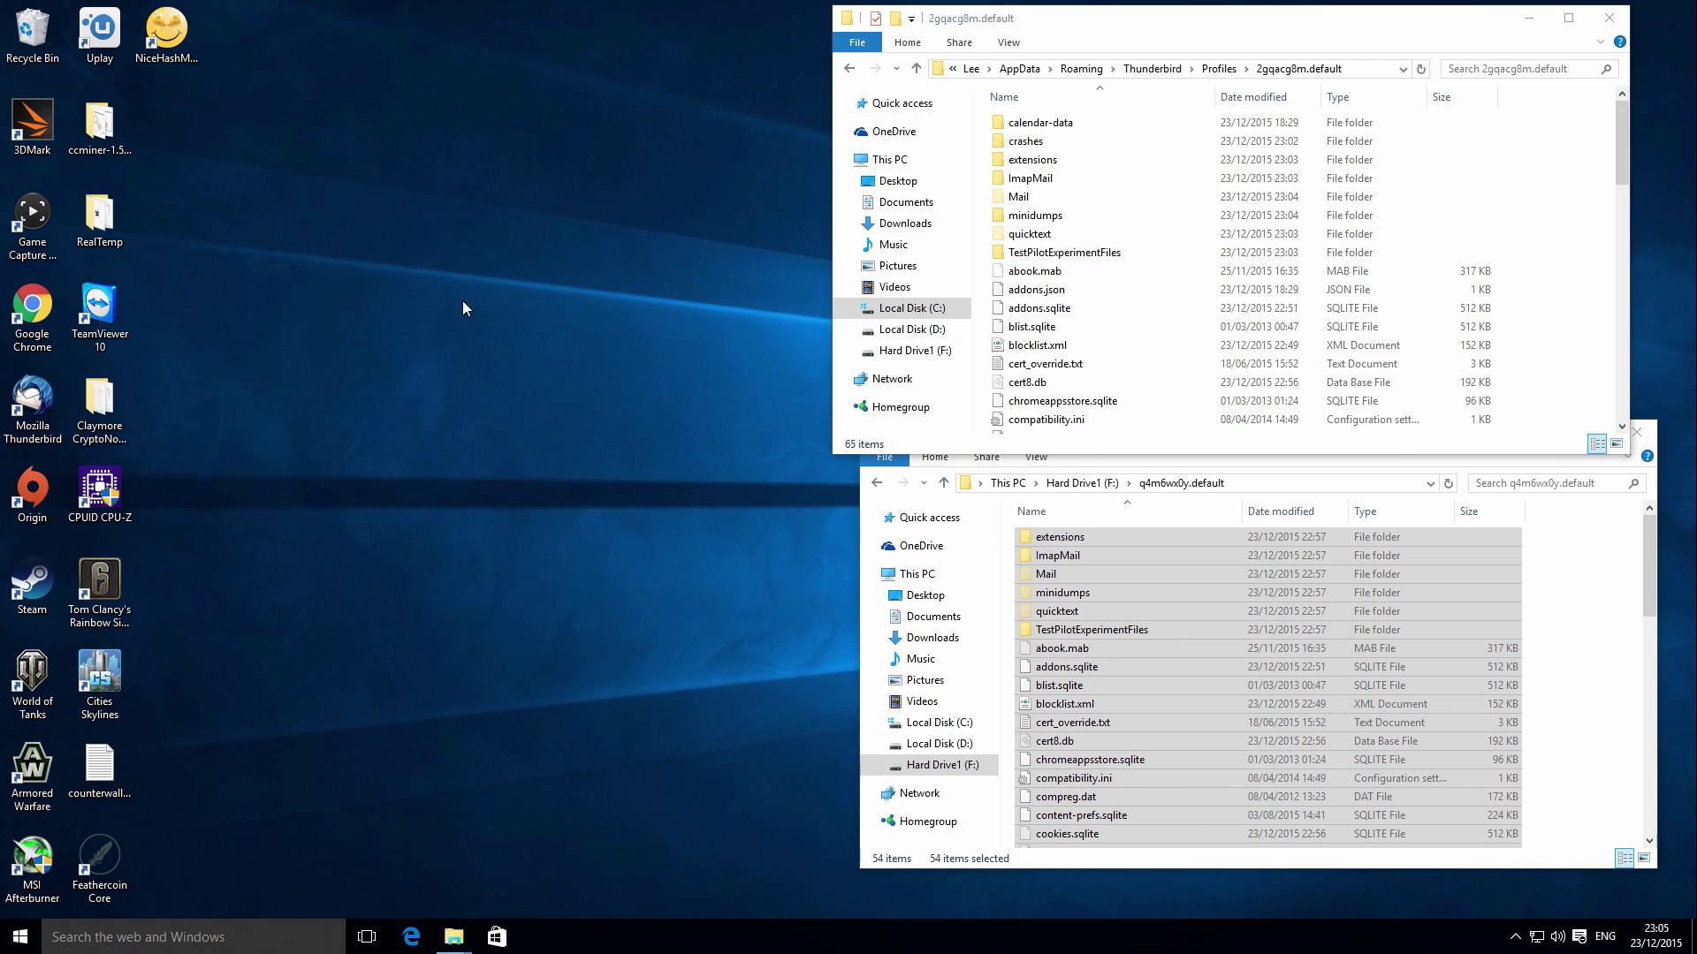
double_click(36, 397)
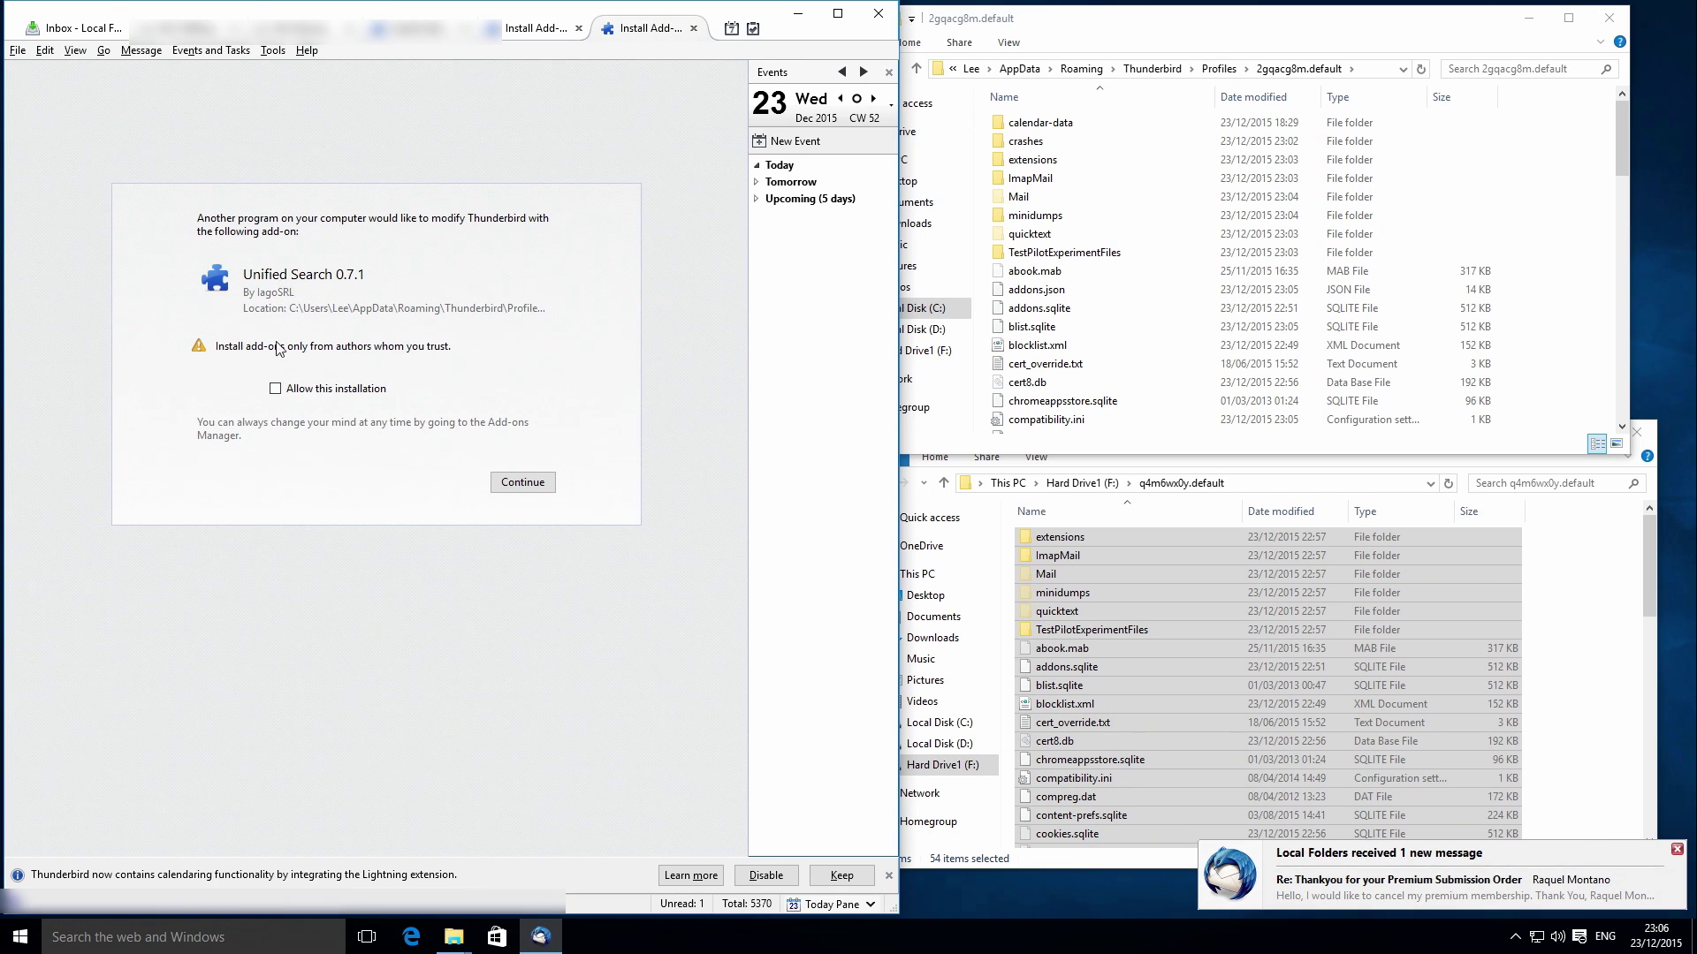
Install Unified Search 0.7.1, restart, and pass the spellchecker and British English Dictionary prompts
left_click(527, 482)
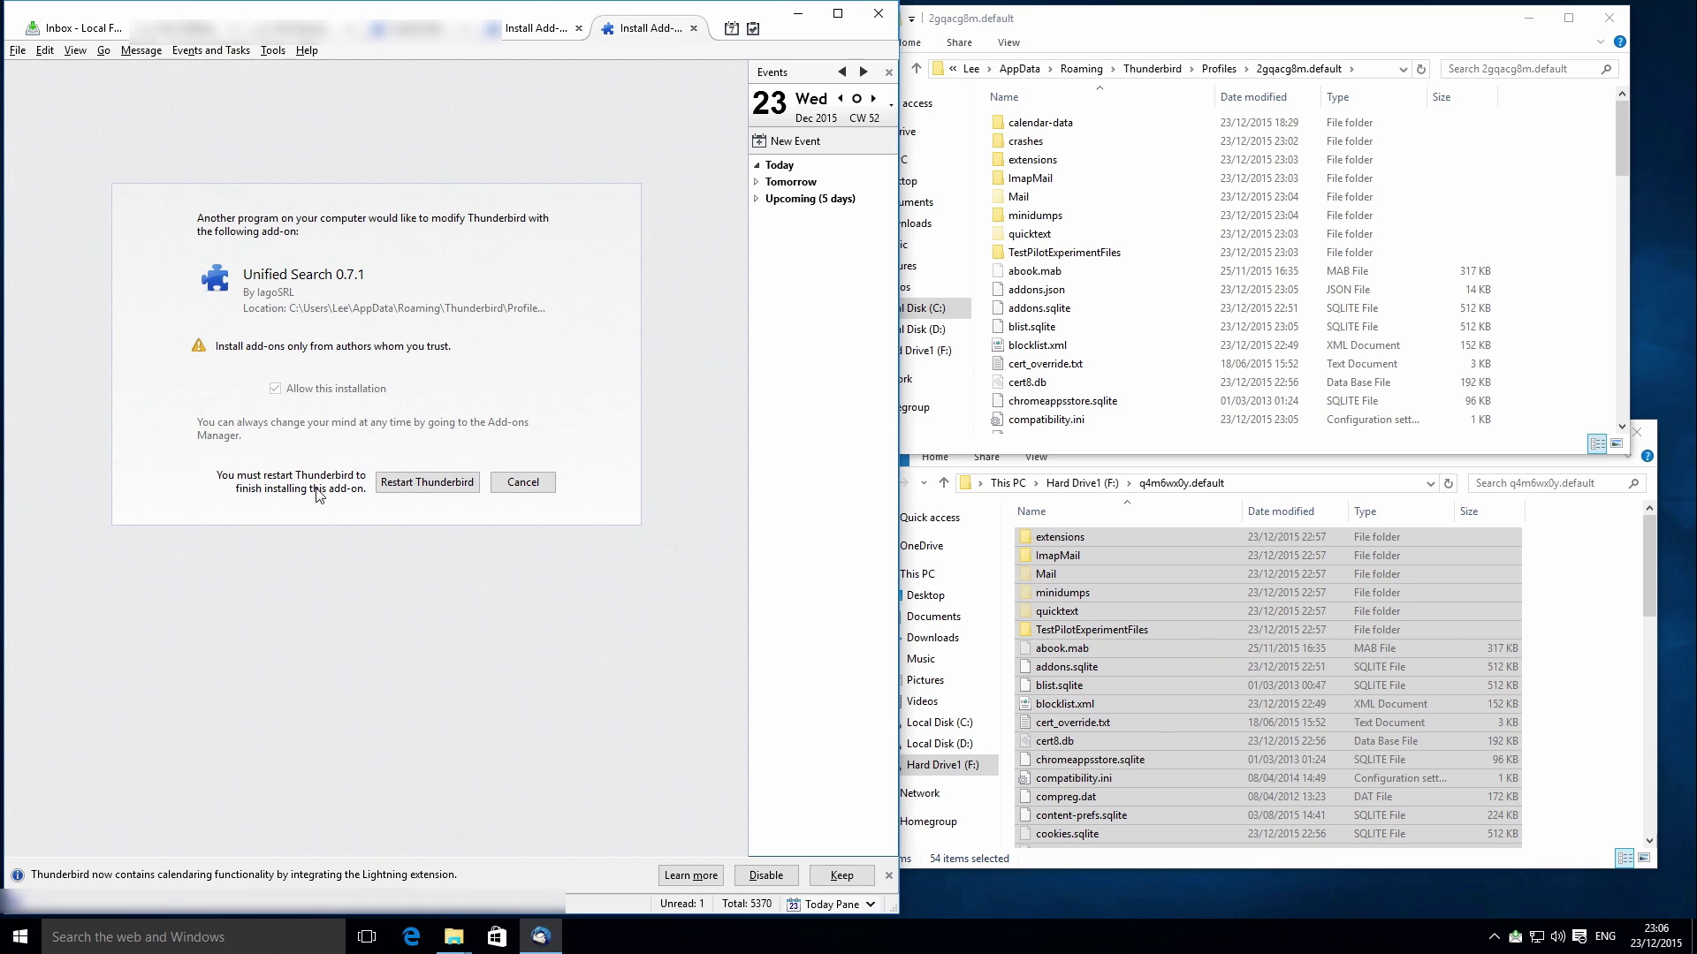
left_click(421, 483)
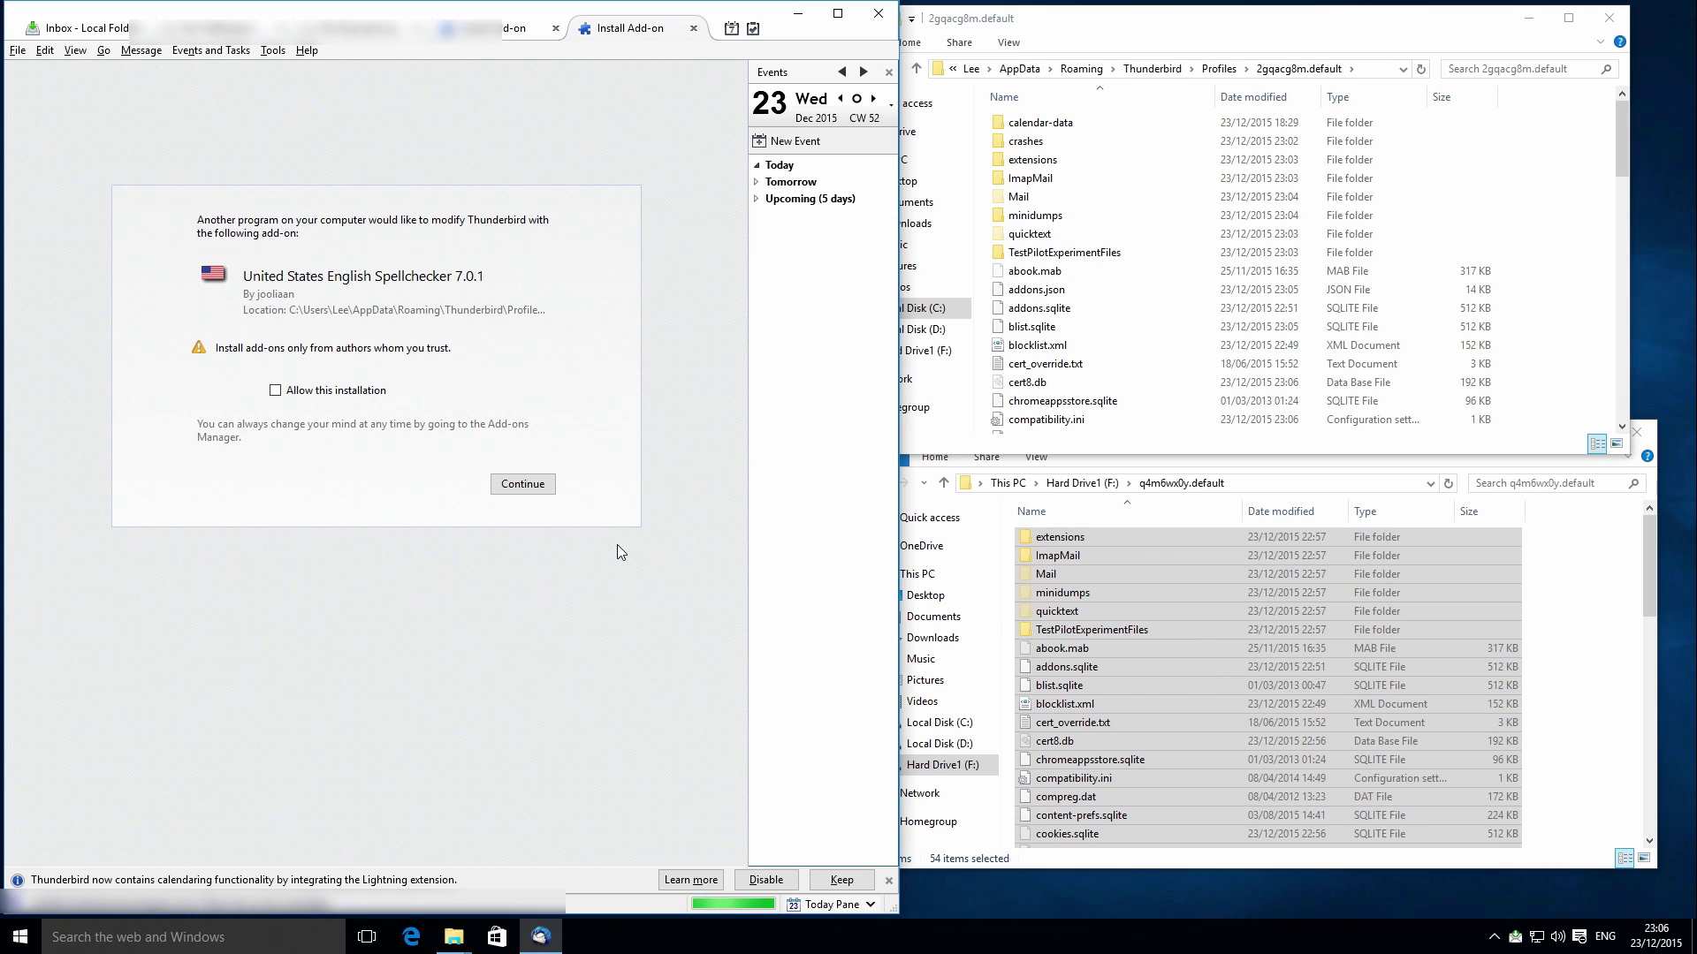
left_click(533, 487)
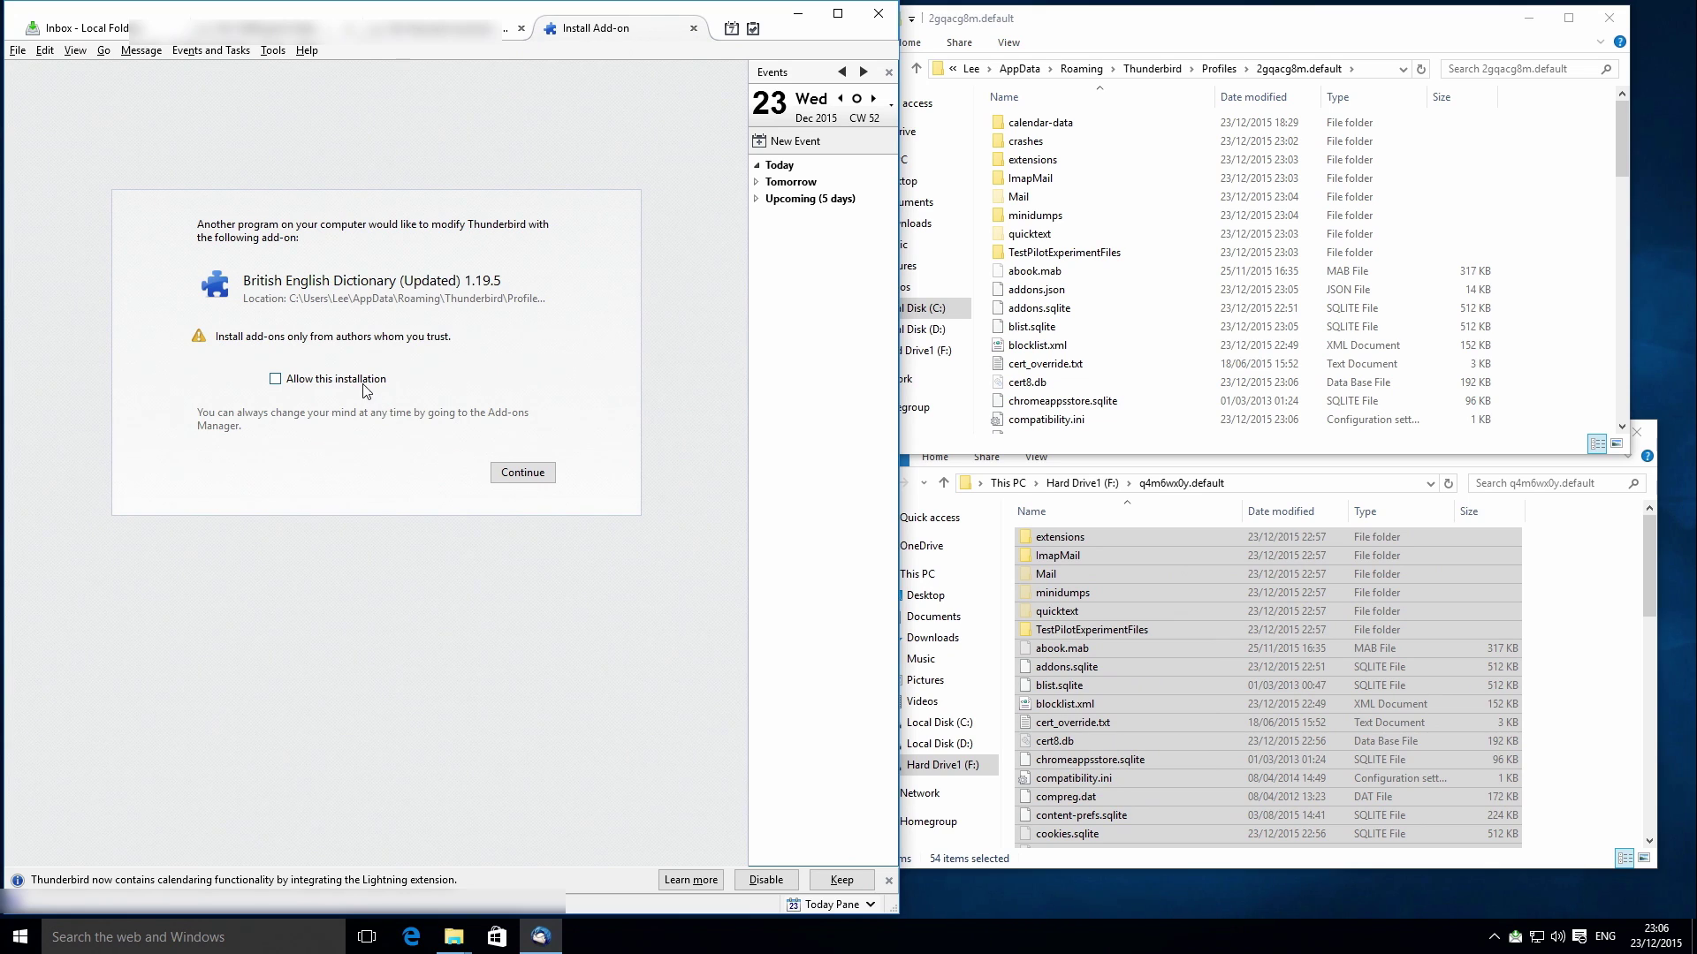
left_click(528, 478)
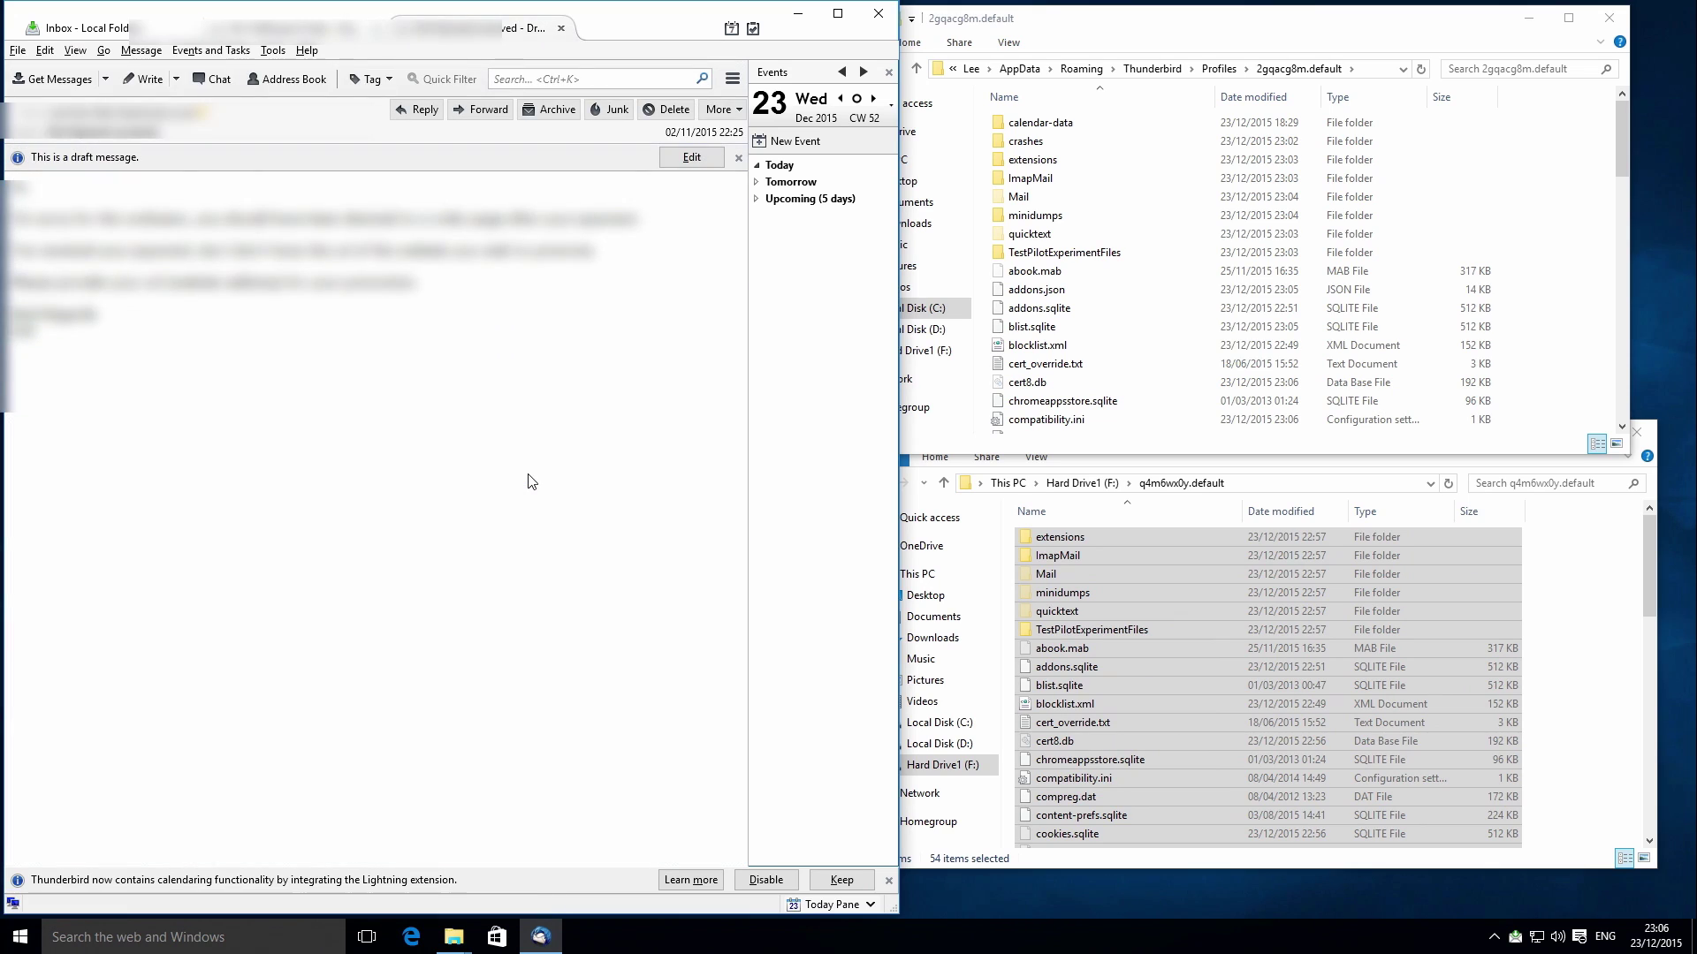
Close both draft message tabs to reveal the Local Folders Inbox with 5370 messages
left_click(561, 28)
left_click(378, 28)
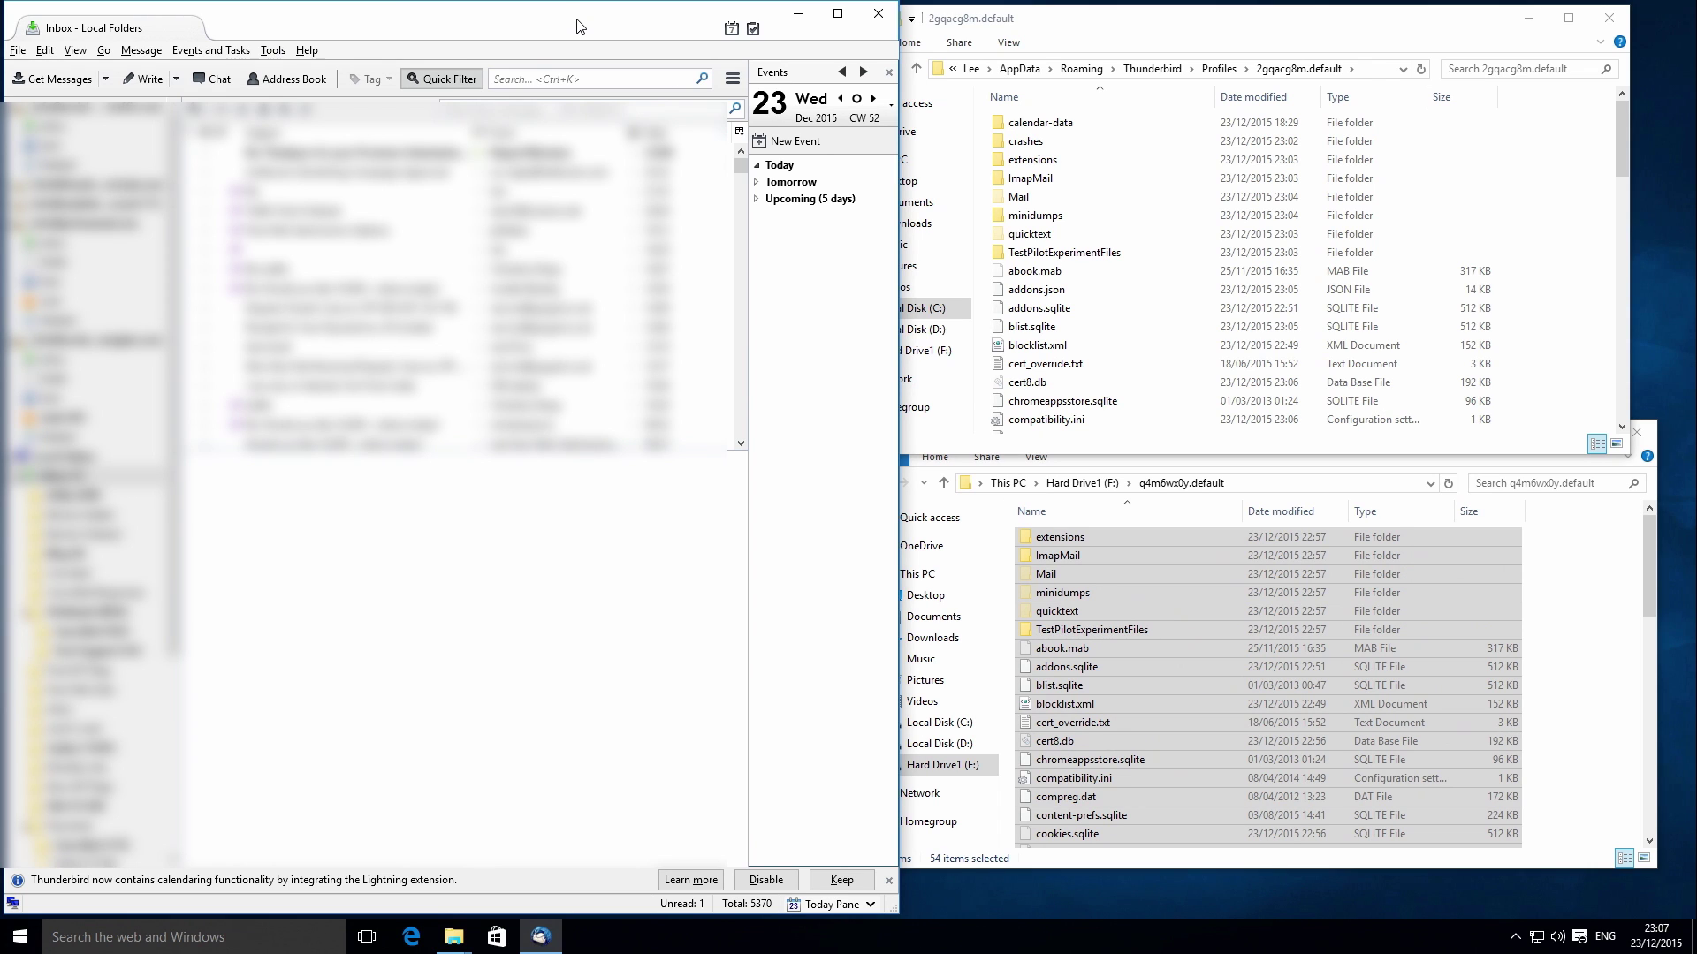
mouse_move(577, 25)
left_mouse_down()
mouse_move(597, 26)
mouse_move(579, 26)
left_mouse_up()
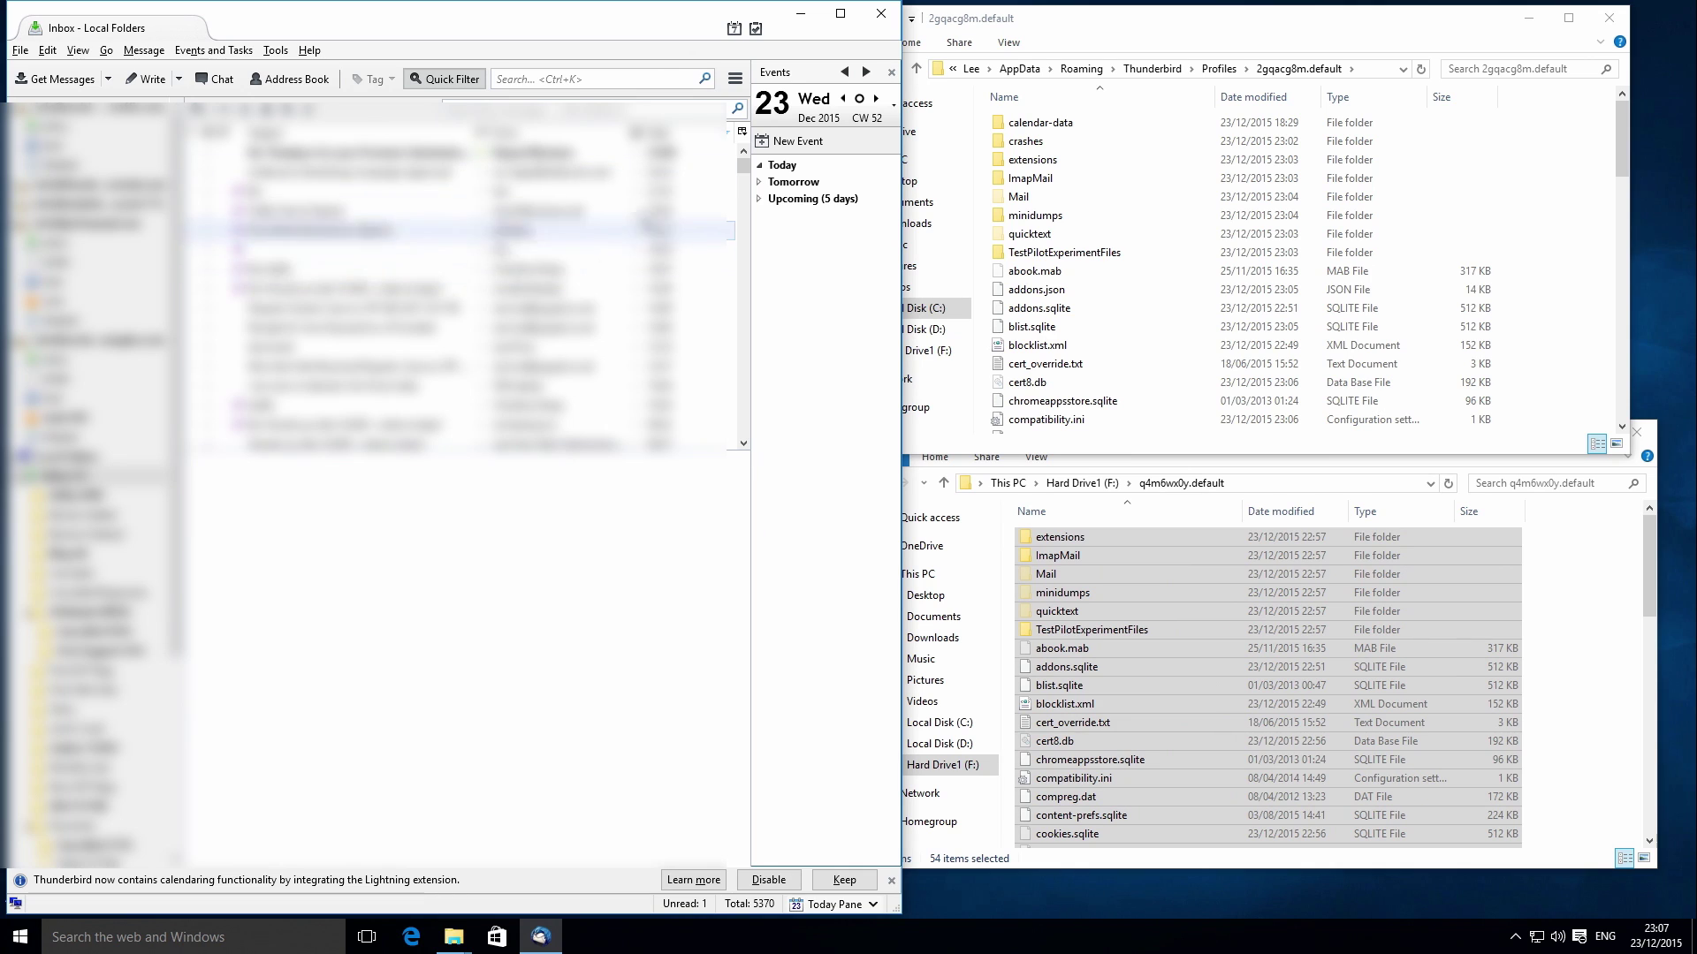